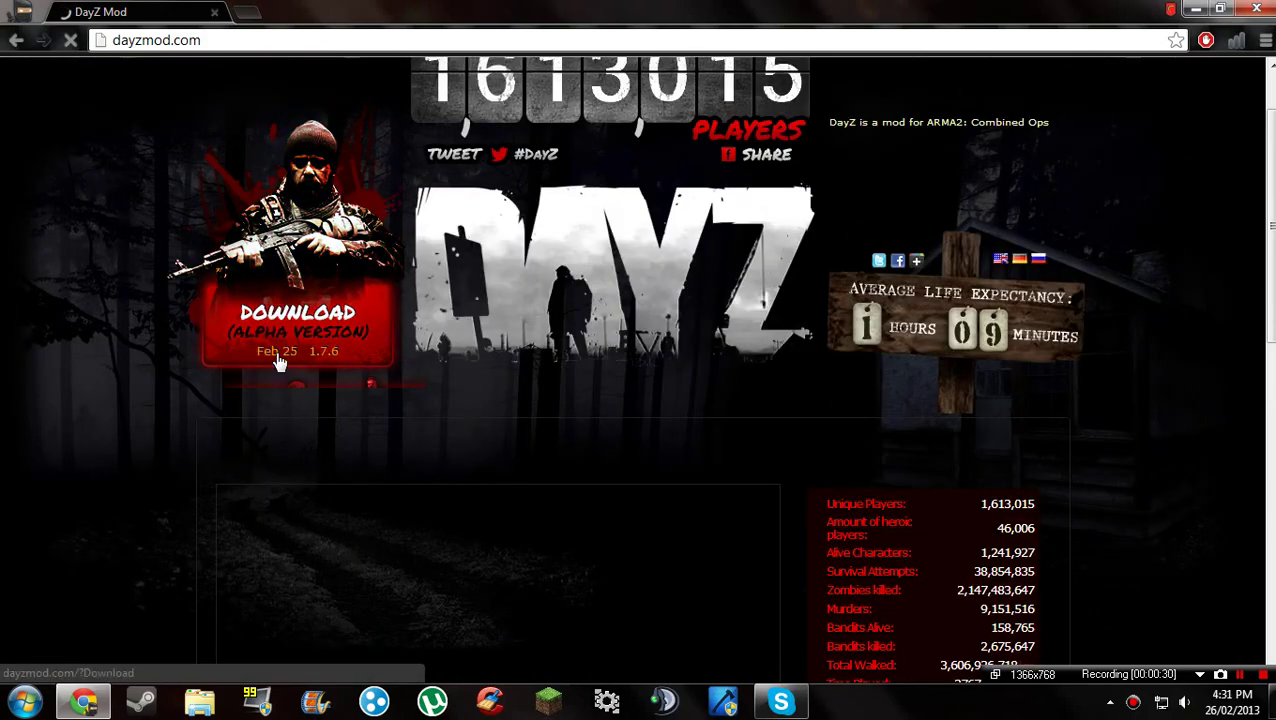
Step: Open the DayZ mod download page on dayzmod.com
scroll(1117, 527, down, 1)
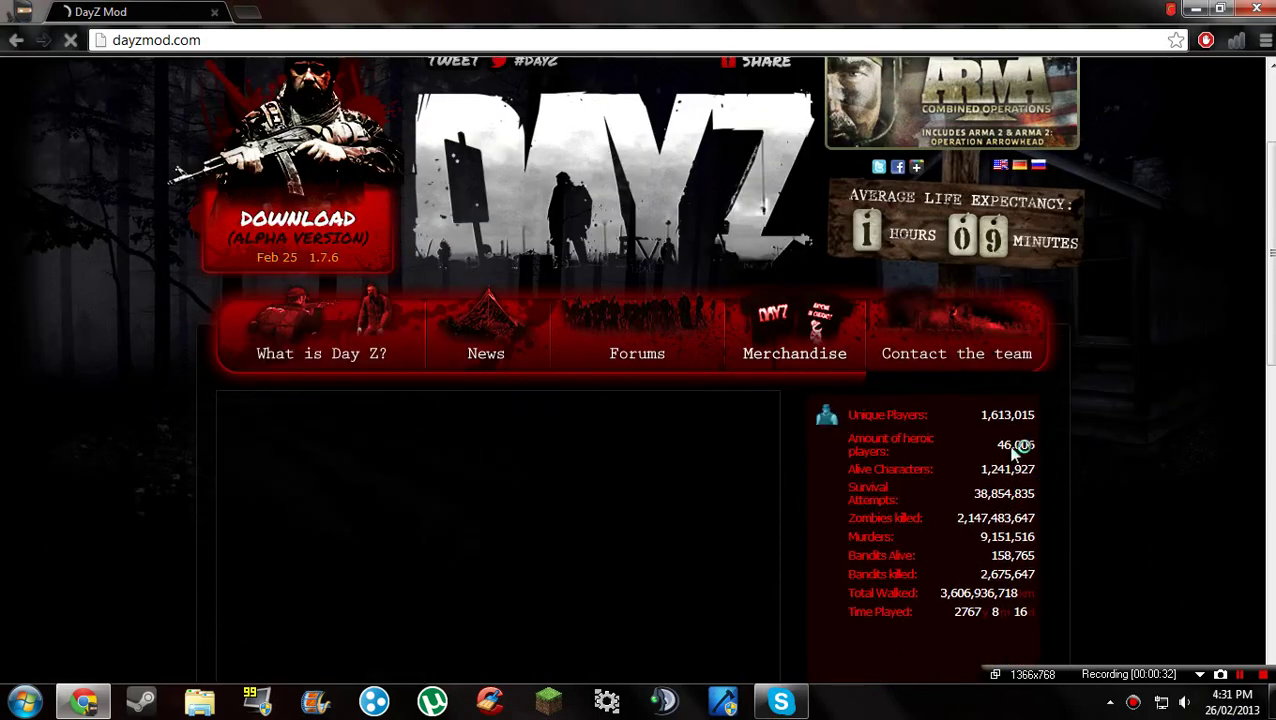
scroll(940, 285, up, 1)
click(340, 312)
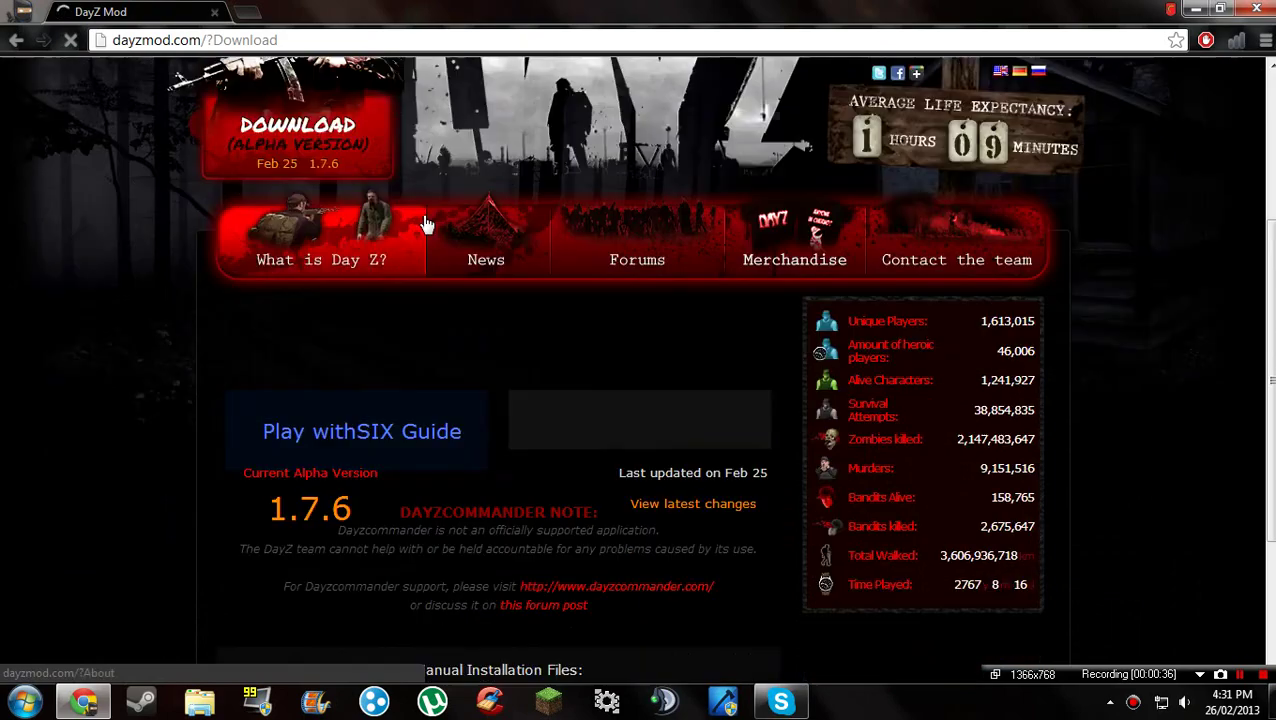
Step: Follow the 'Download DayZ via DayZ Commander' link to dayzcommander.com
scroll(400, 260, down, 2)
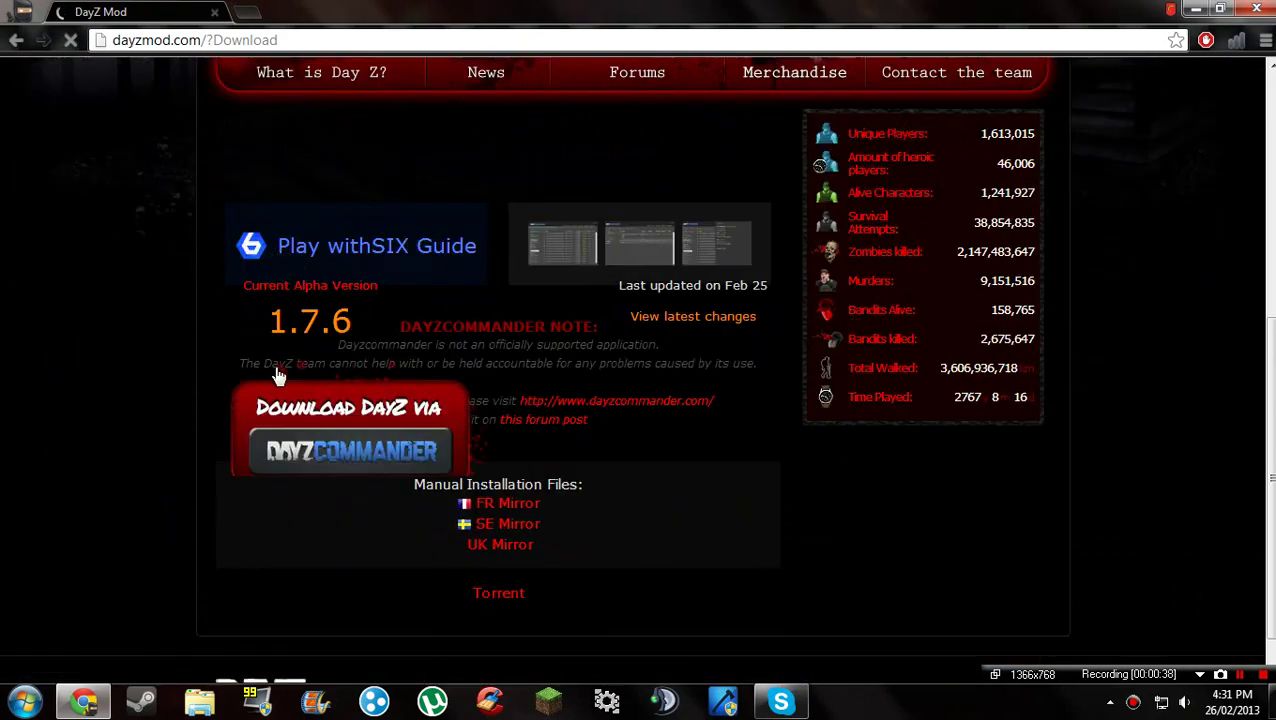
scroll(233, 245, down, 1)
scroll(374, 360, down, 1)
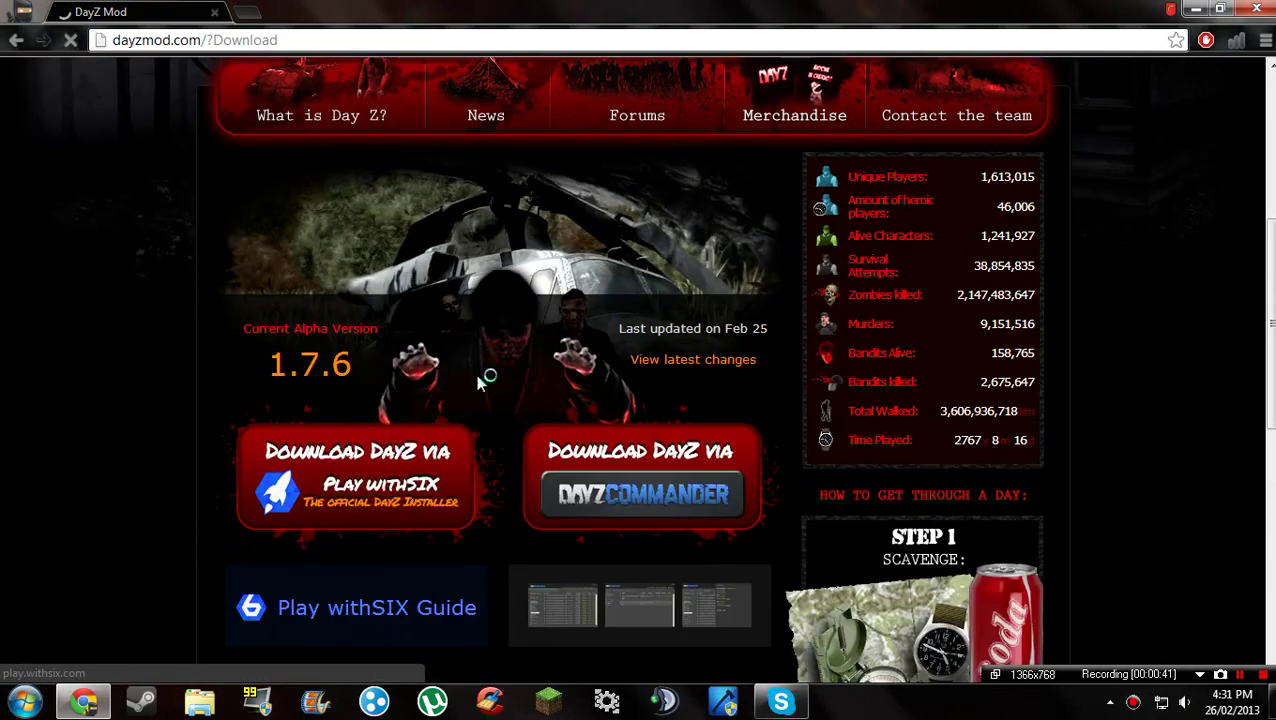
scroll(642, 372, down, 3)
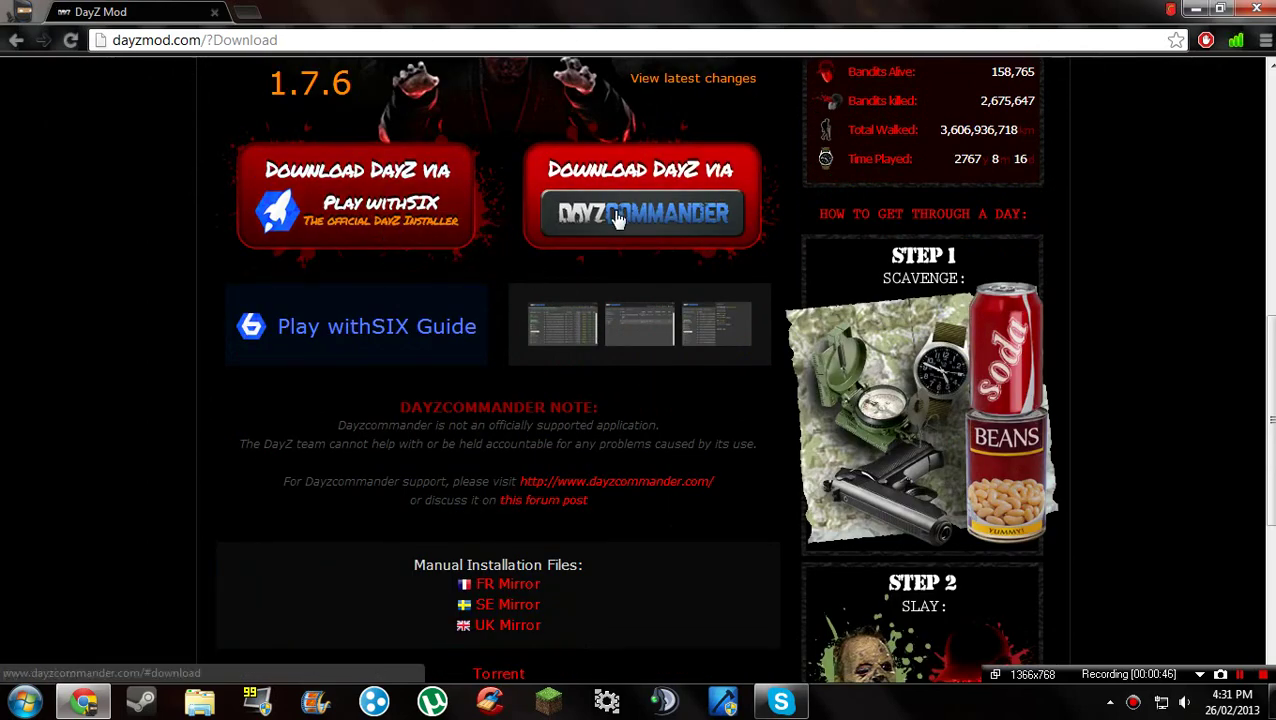
scroll(618, 222, down, 4)
scroll(615, 222, up, 4)
scroll(615, 222, down, 4)
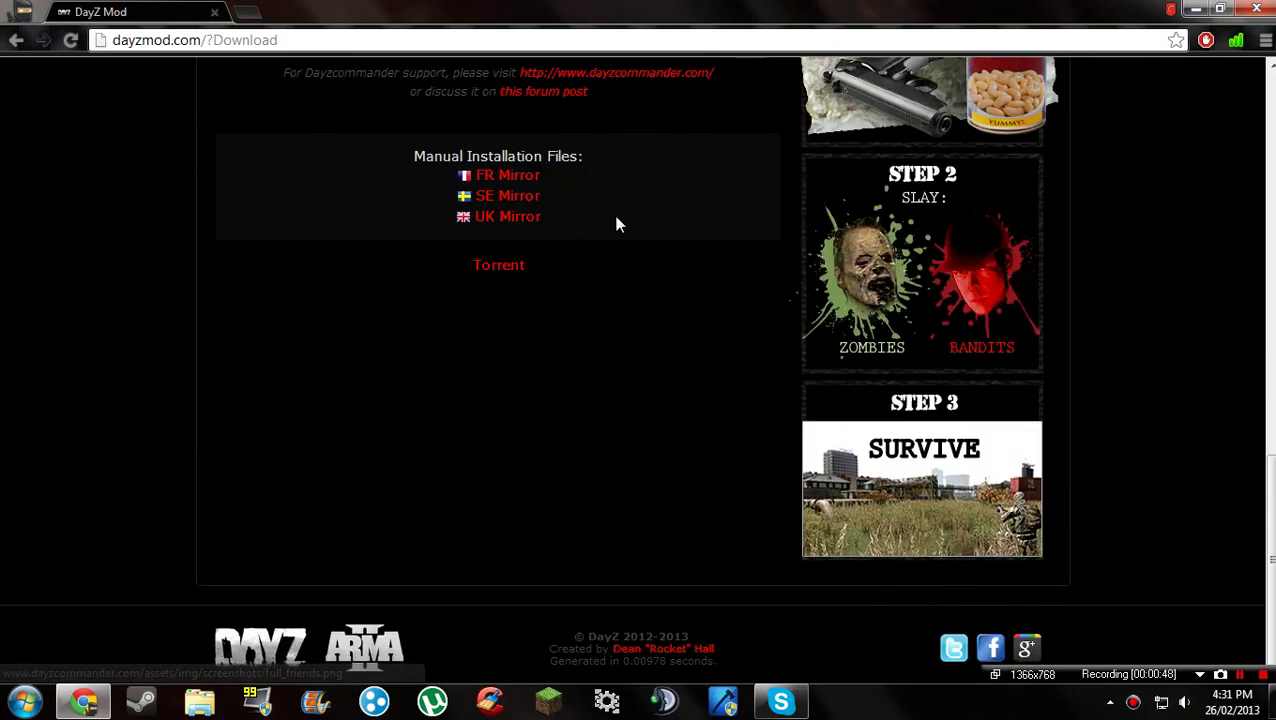
scroll(615, 222, up, 4)
click(631, 189)
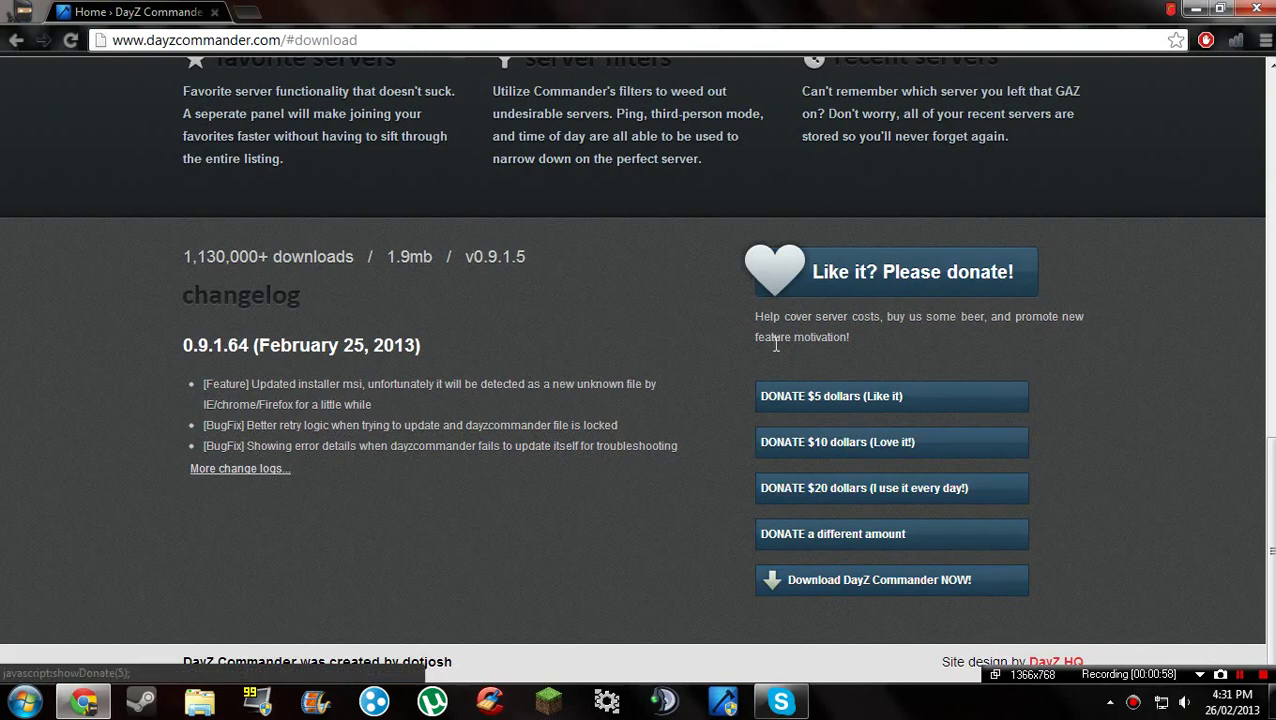
Step: Start the DayZ Commander installer download, then cancel it
click(845, 590)
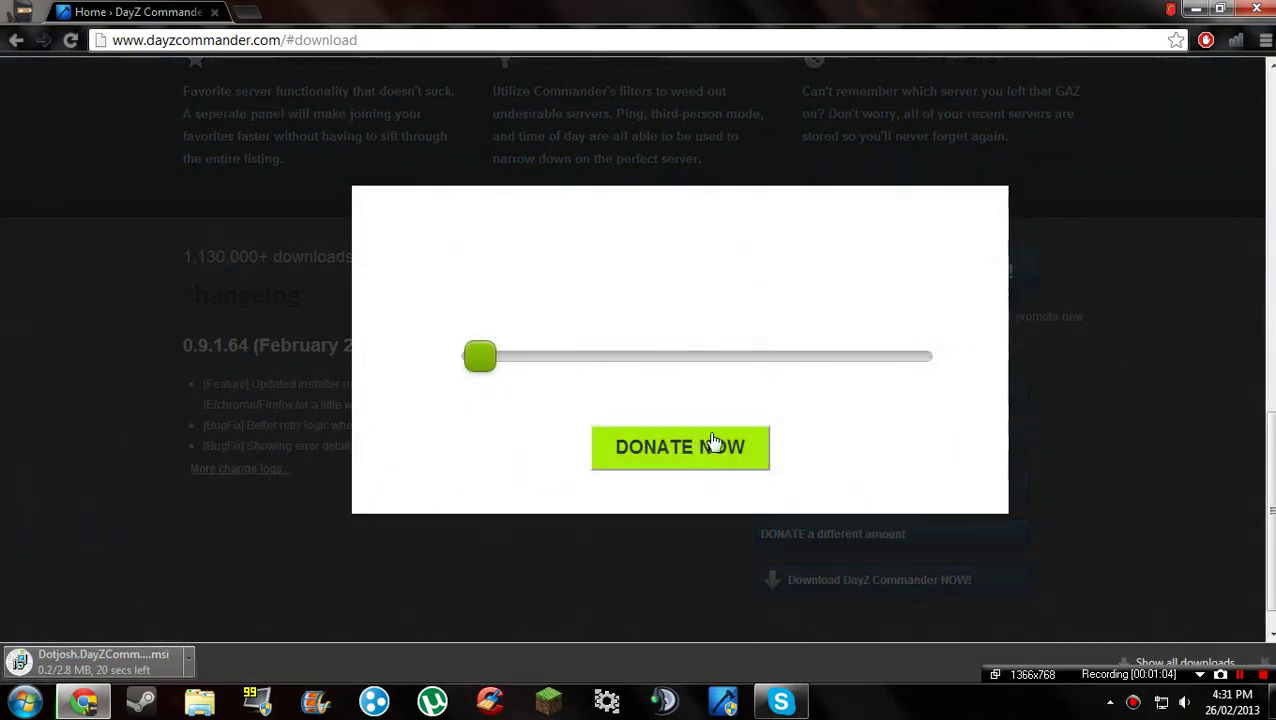
click(187, 661)
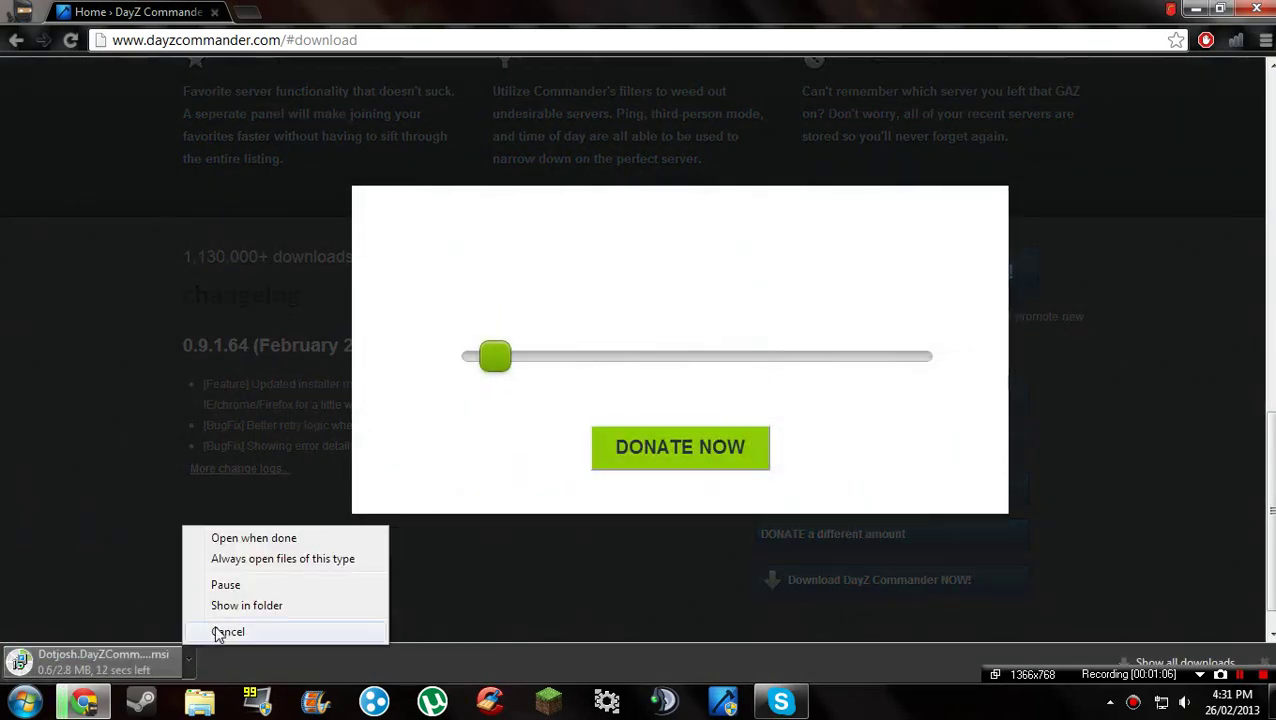
click(226, 632)
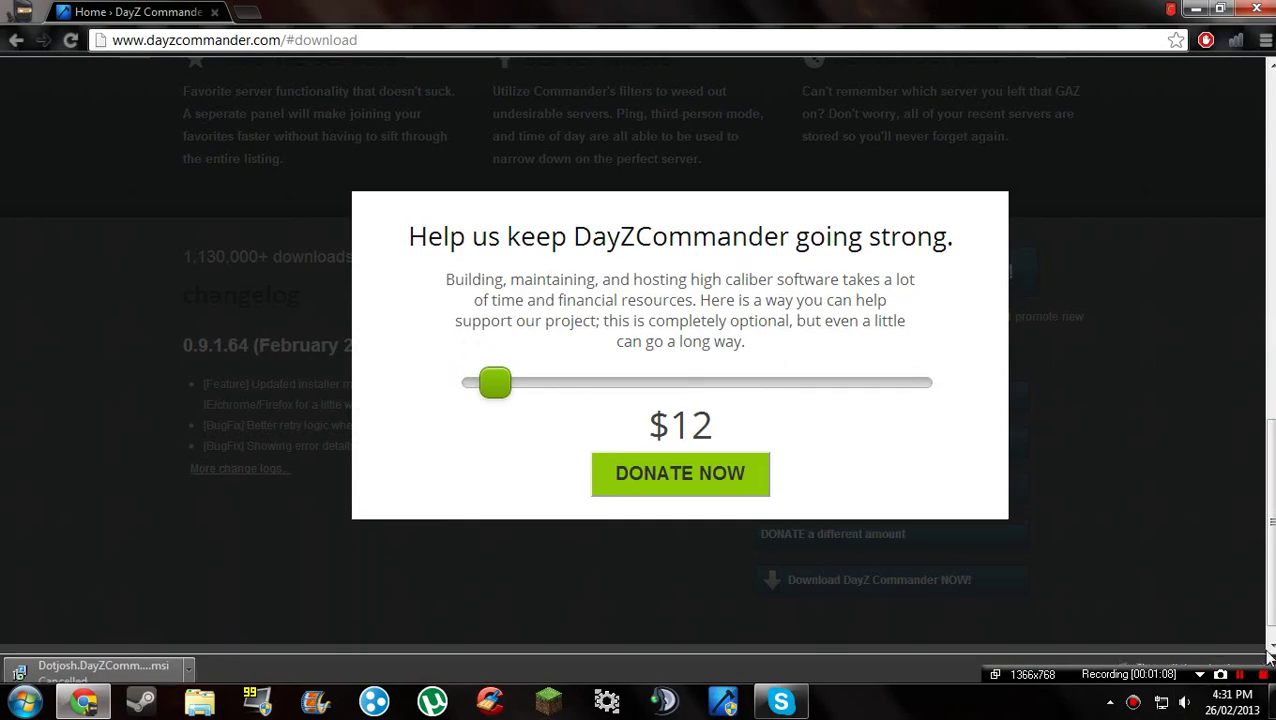
Step: Close the downloads shelf, minimise Chrome and launch DayZ Commander from the taskbar
click(1263, 662)
key(alt+F4)
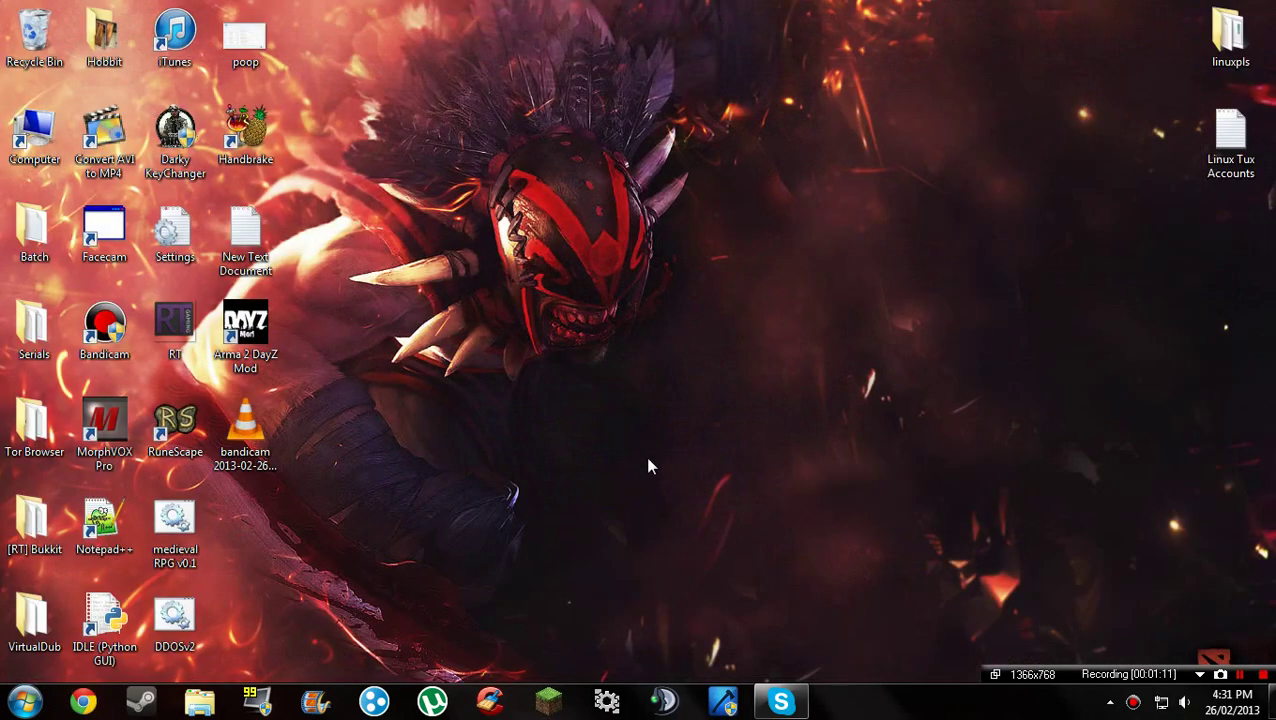
click(727, 703)
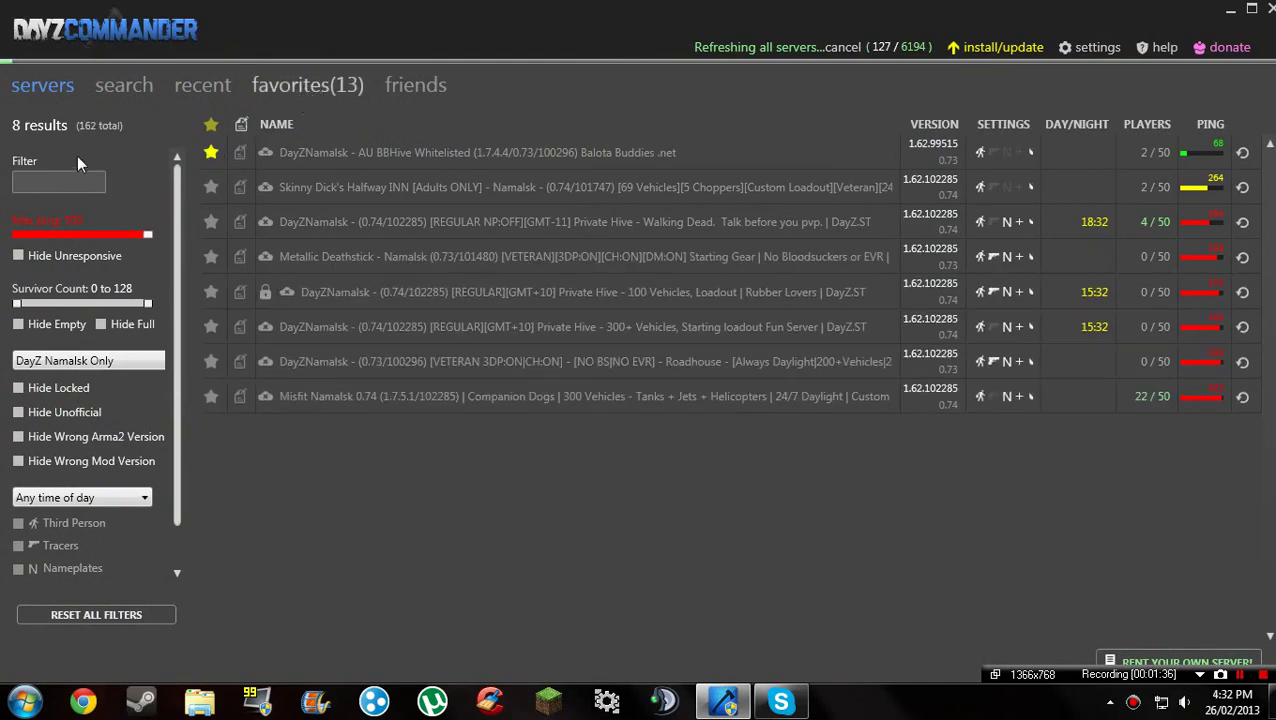
Step: Switch from the filtered server list to the Favorites (13) list, then bring up install/update
click(43, 91)
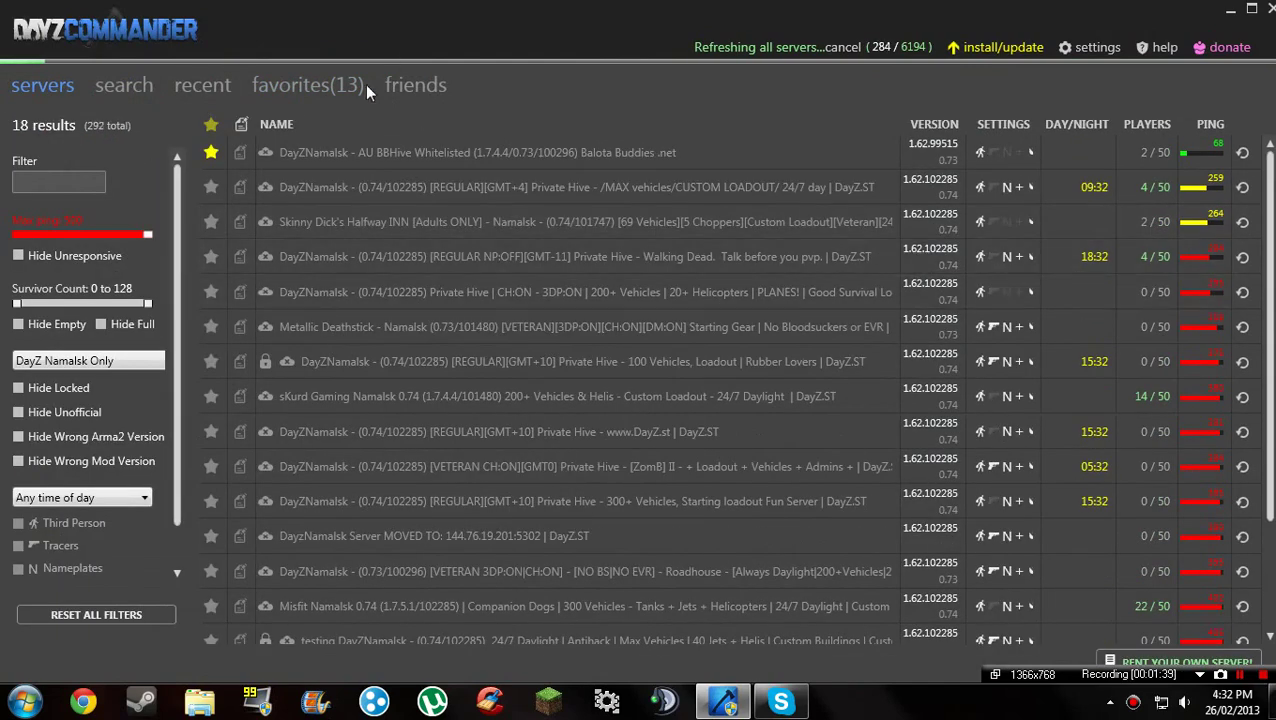
click(315, 88)
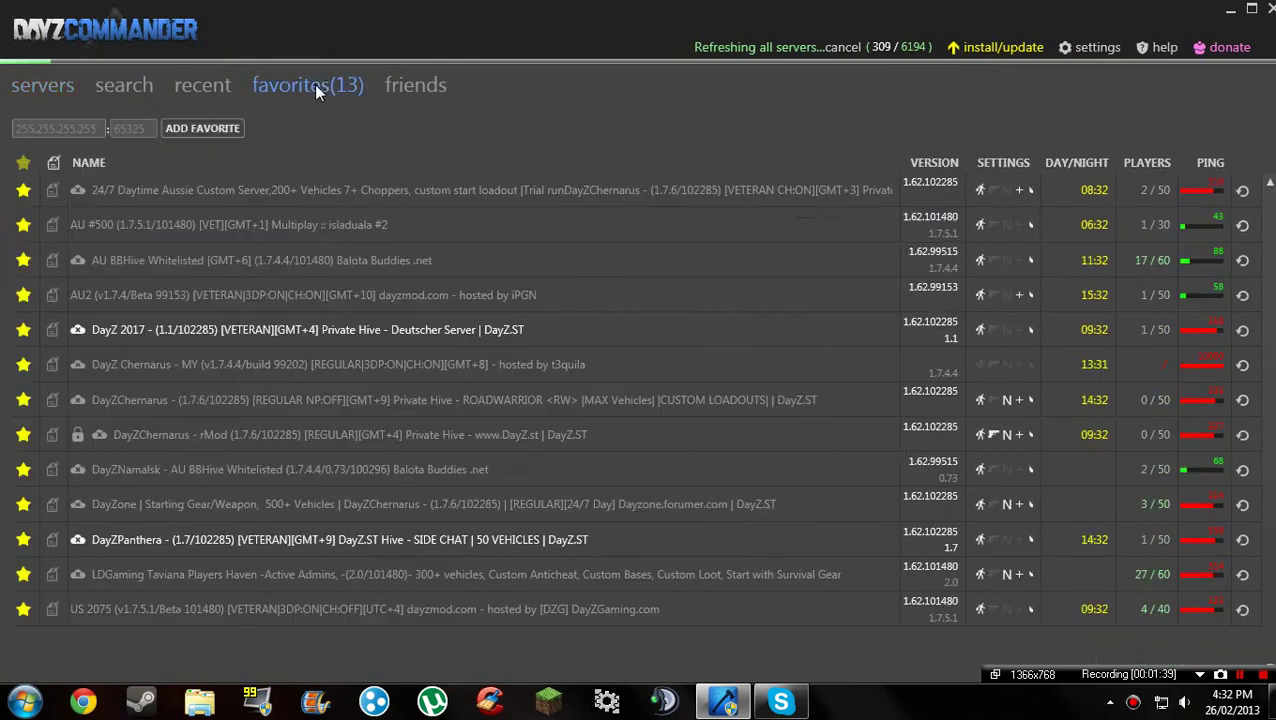
click(992, 52)
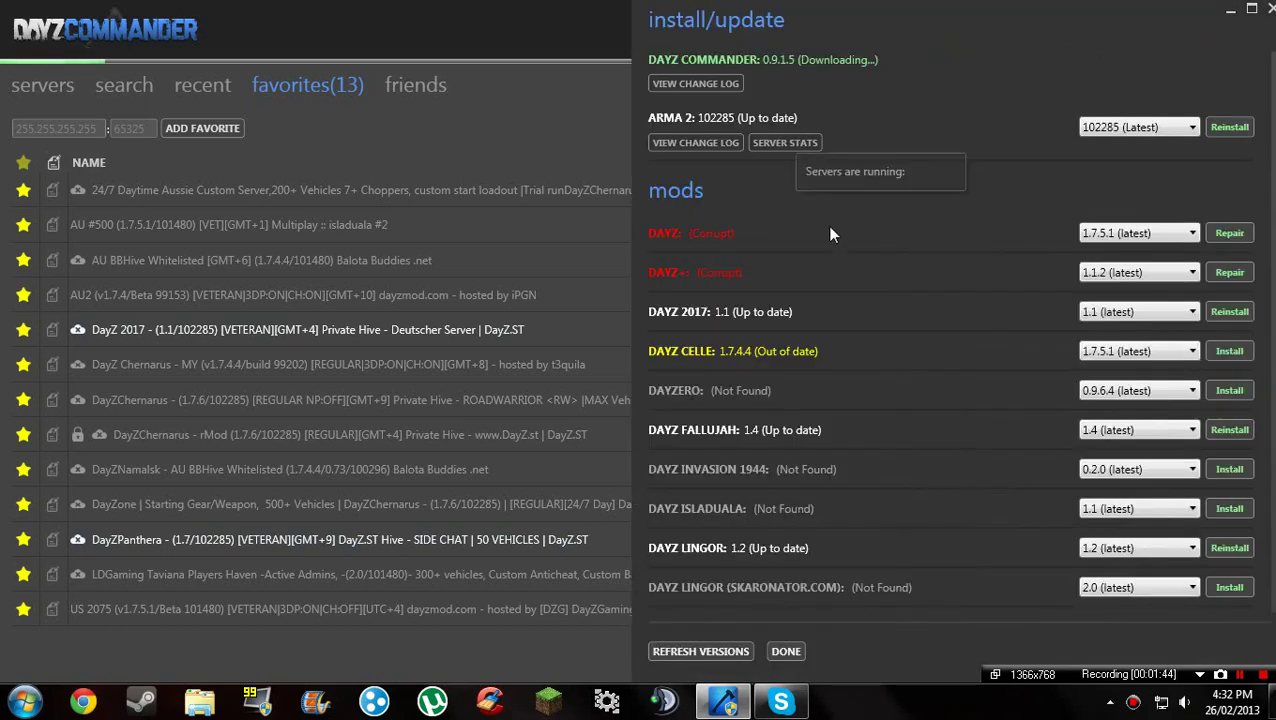
Step: Check the DAYZ mod version choices, leaving DAYZ on 1.7.5.1
scroll(1100, 258, down, 2)
scroll(1110, 260, up, 2)
click(1124, 233)
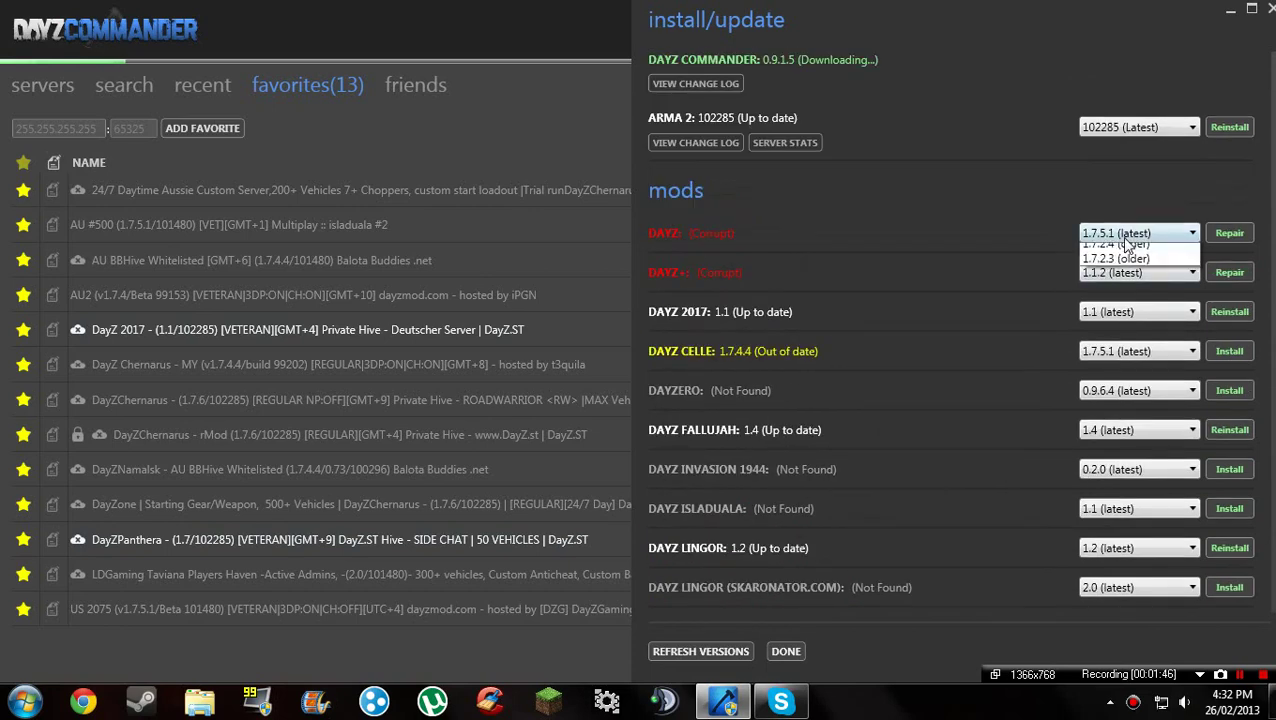
click(1124, 232)
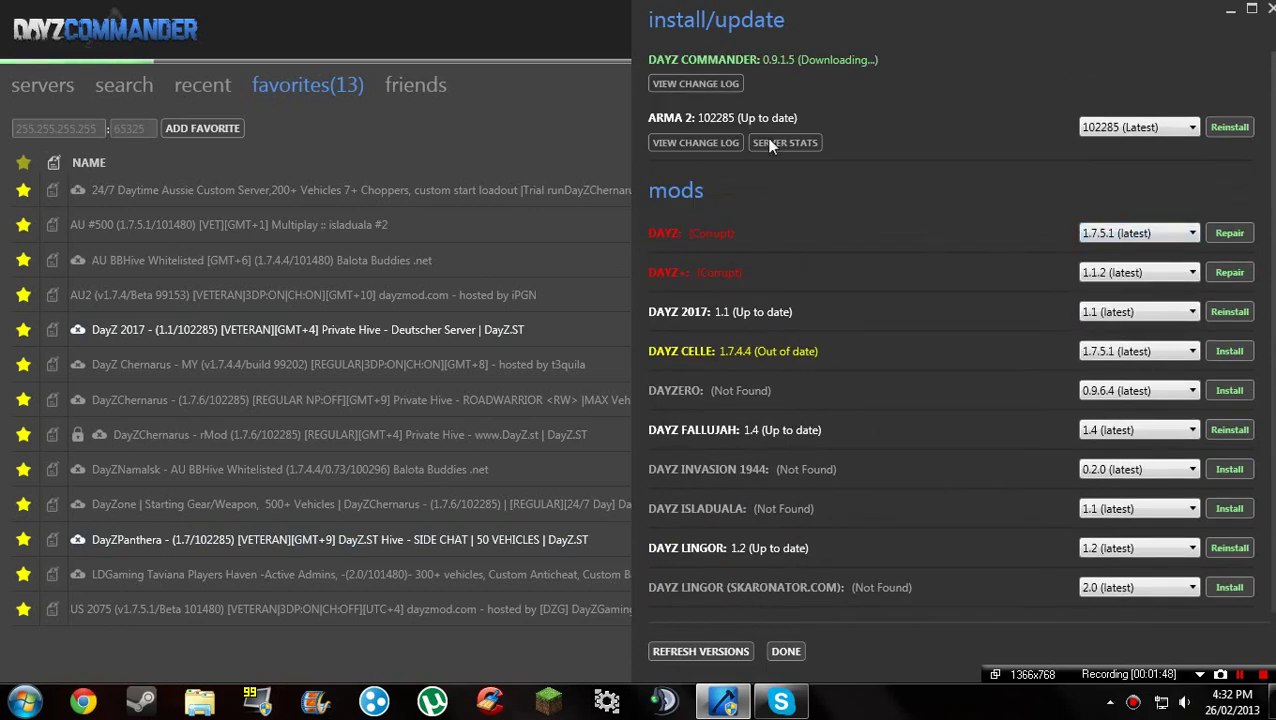
scroll(808, 236, down, 2)
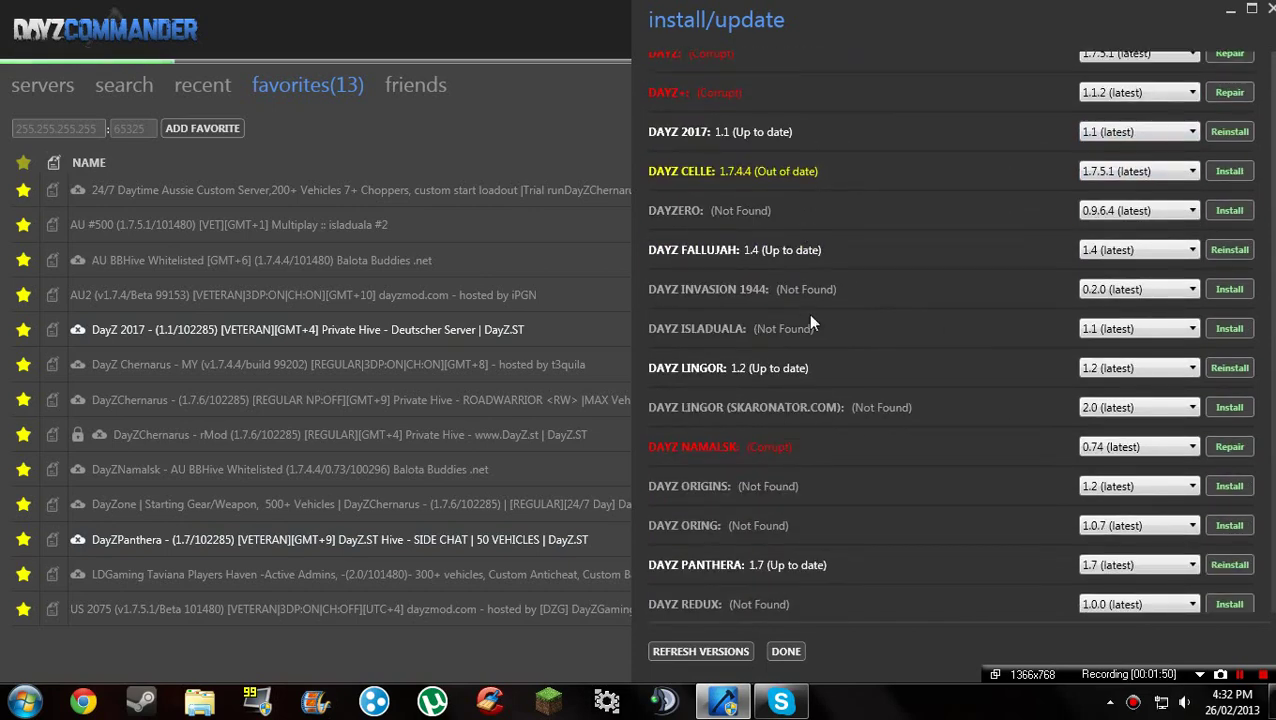
scroll(807, 339, down, 3)
scroll(809, 337, up, 4)
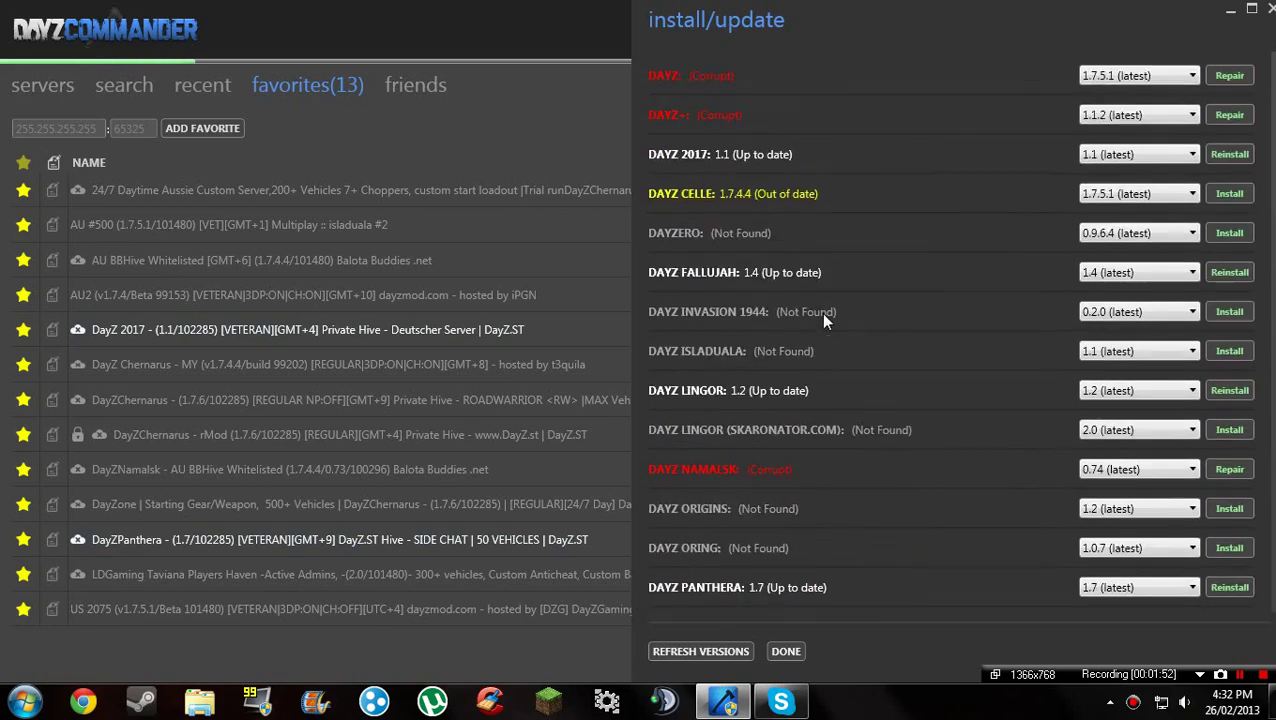
scroll(807, 297, up, 1)
scroll(800, 258, up, 2)
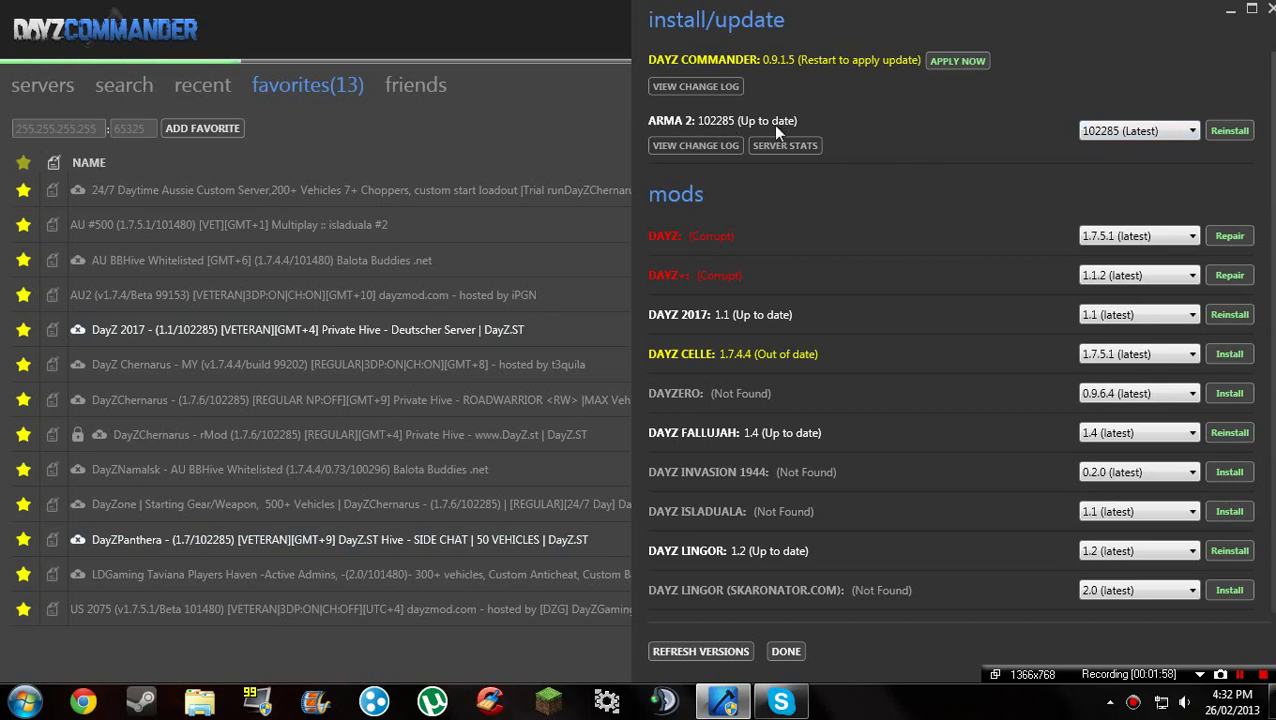
Step: Keep ARMA 2 on 102285, DAYZ on 1.7.5.1 and DAYZ+ on 1.1.2
click(1122, 133)
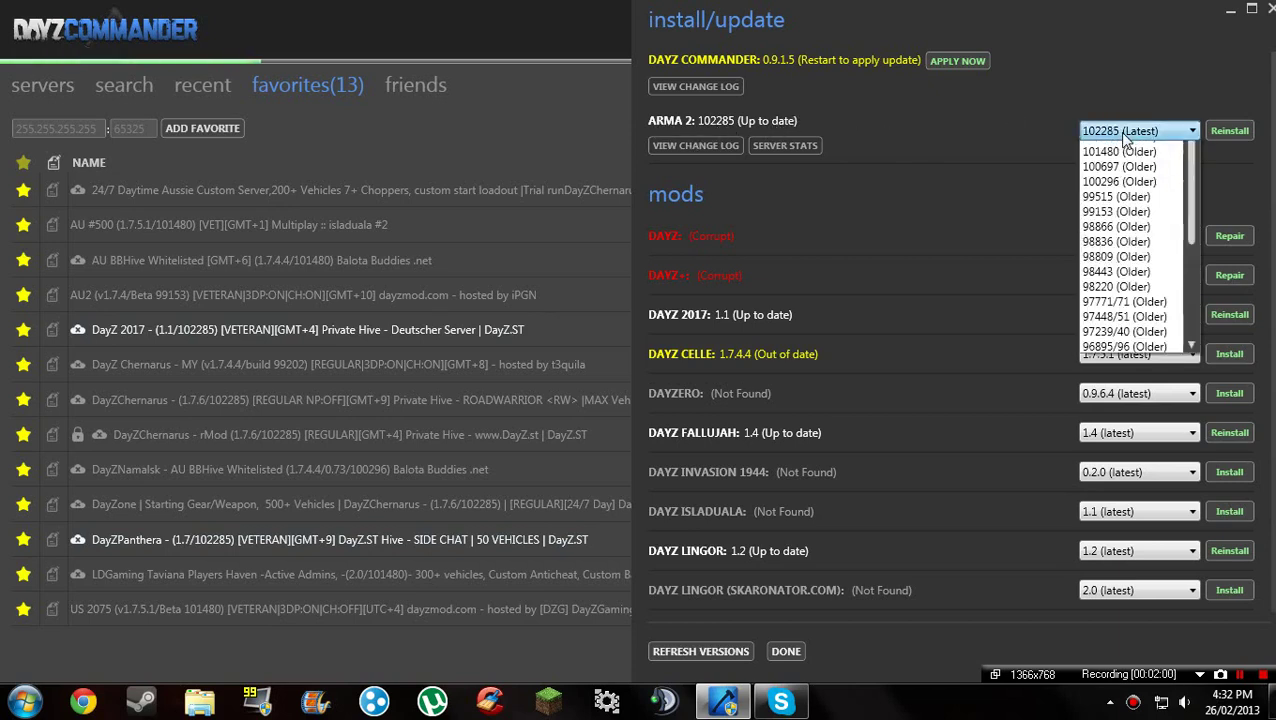
click(1140, 151)
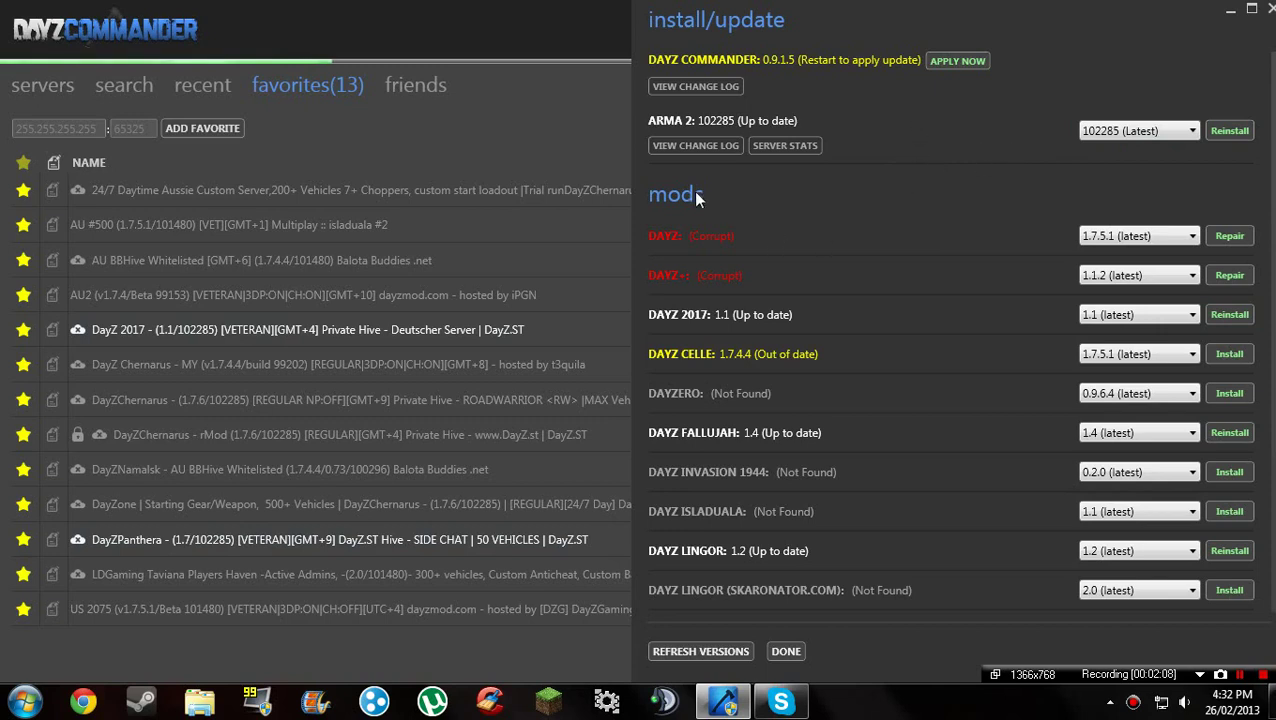
click(1138, 234)
click(1138, 241)
click(1184, 273)
click(862, 231)
Step: Repair the corrupt DAYZ mod files and close the install/update panel with DONE
scroll(876, 234, down, 3)
scroll(876, 234, up, 3)
click(1220, 240)
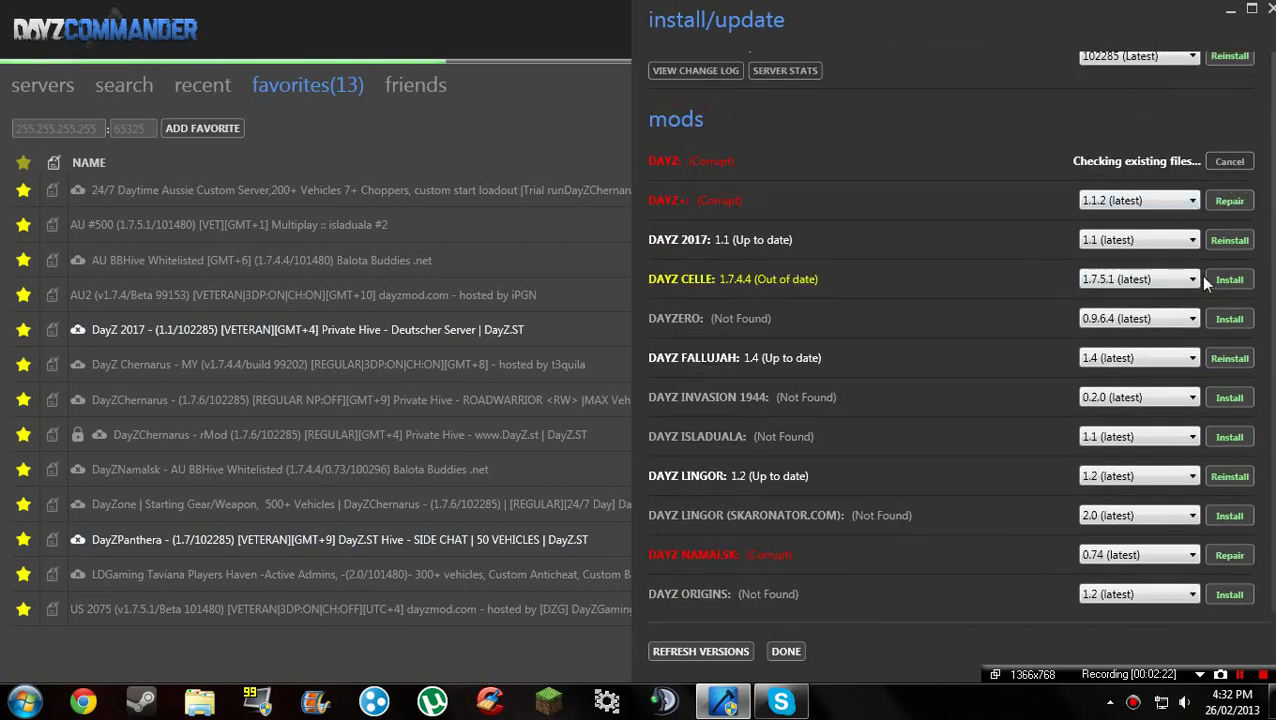
scroll(1022, 235, up, 1)
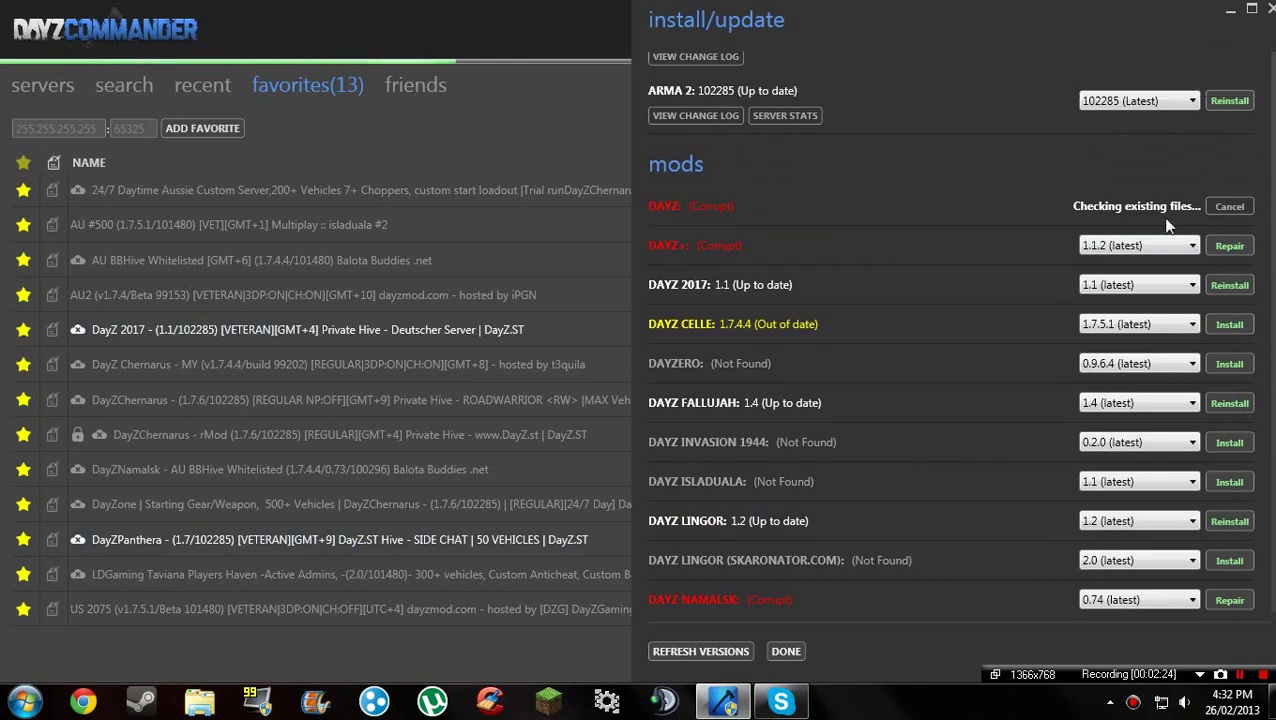
scroll(800, 580, down, 3)
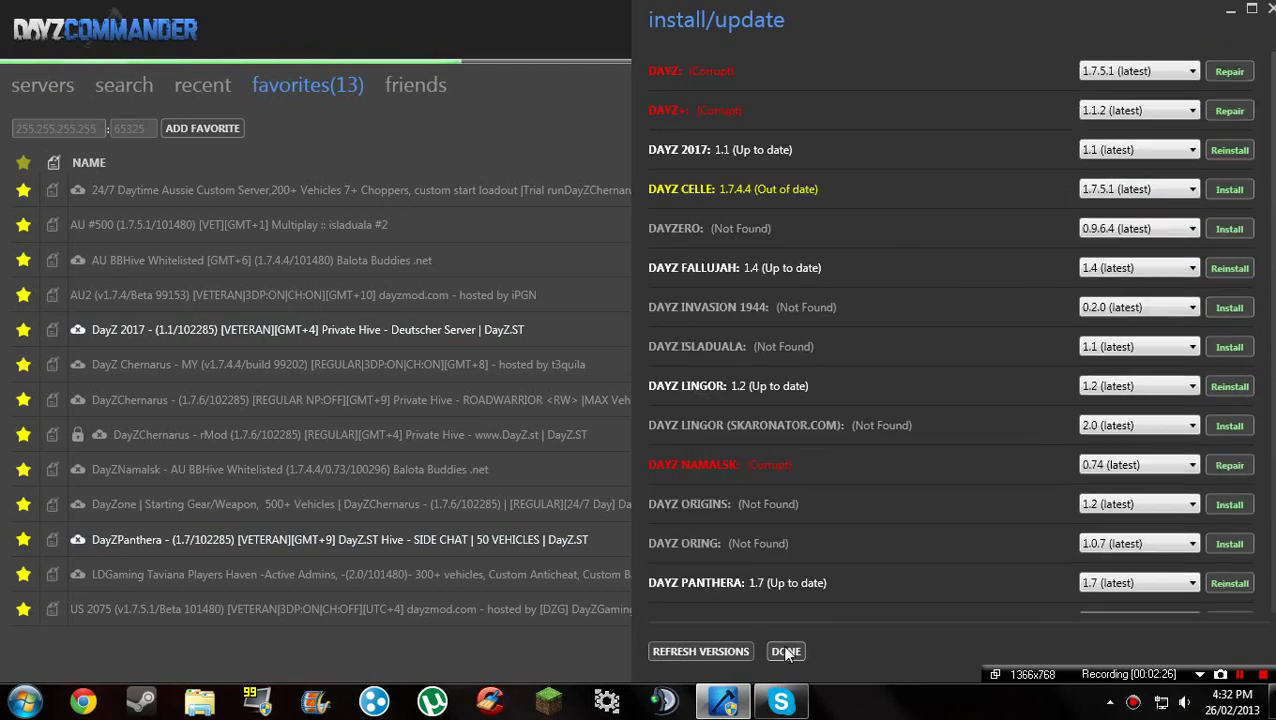
scroll(815, 556, up, 4)
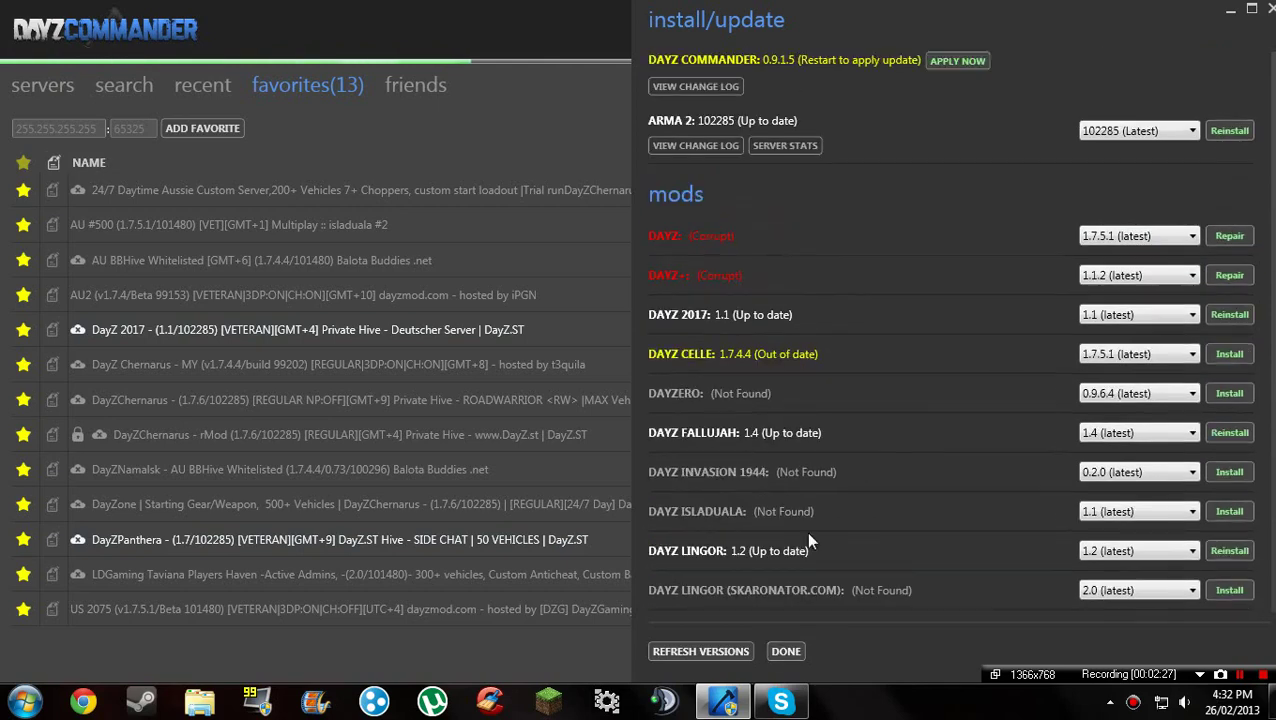
click(785, 651)
Step: Filter the server list to DayZ Only, max ping 100 and 0–32 survivors
click(44, 82)
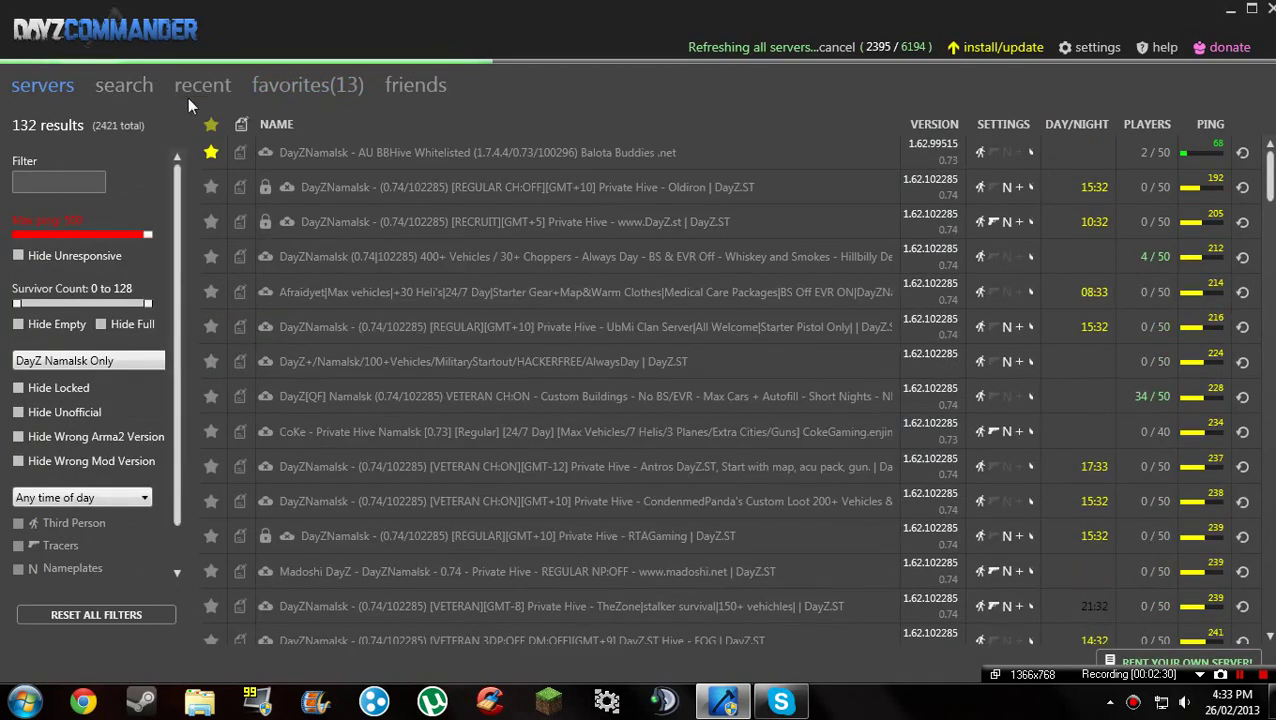
click(75, 360)
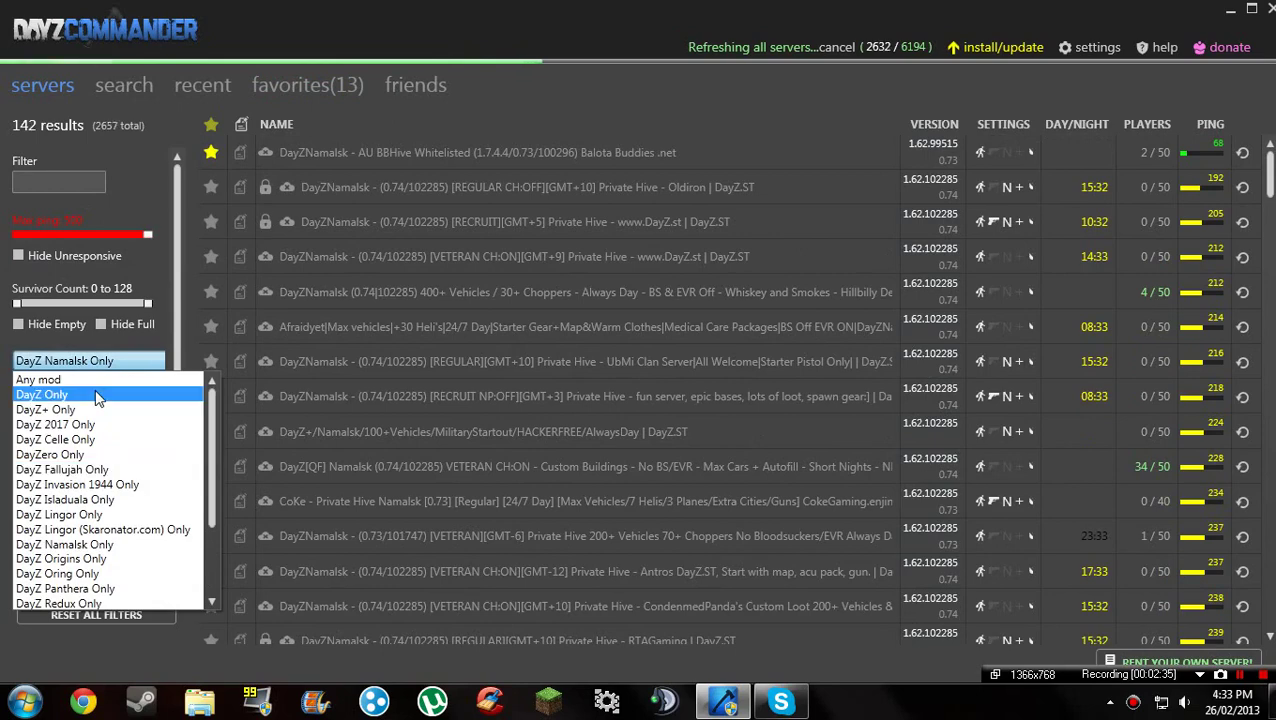
click(60, 380)
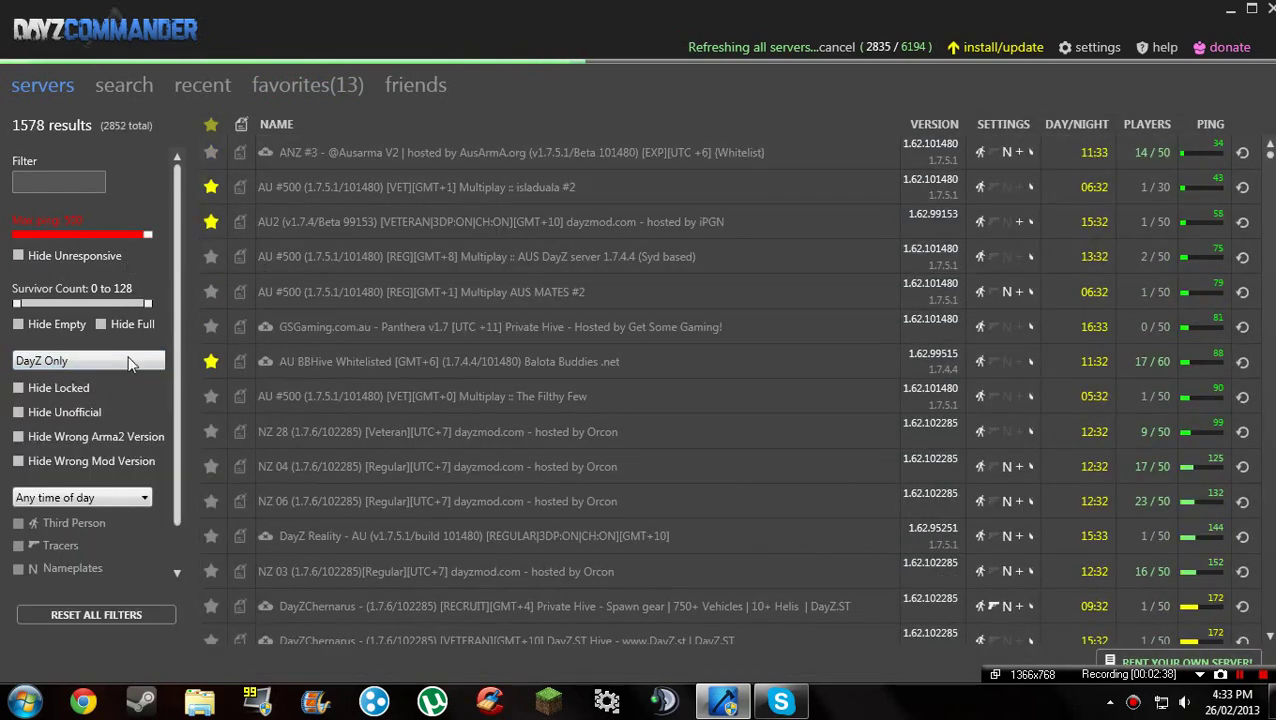
drag(146, 236, 44, 240)
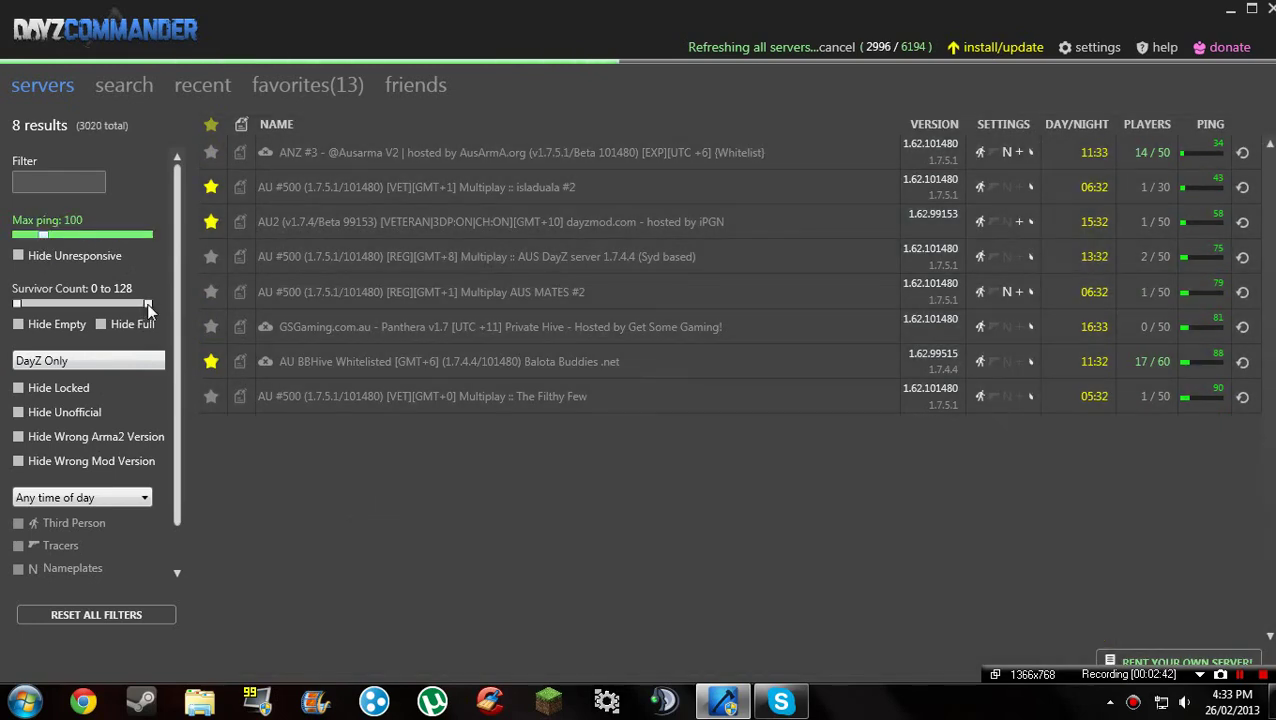
drag(148, 302, 58, 302)
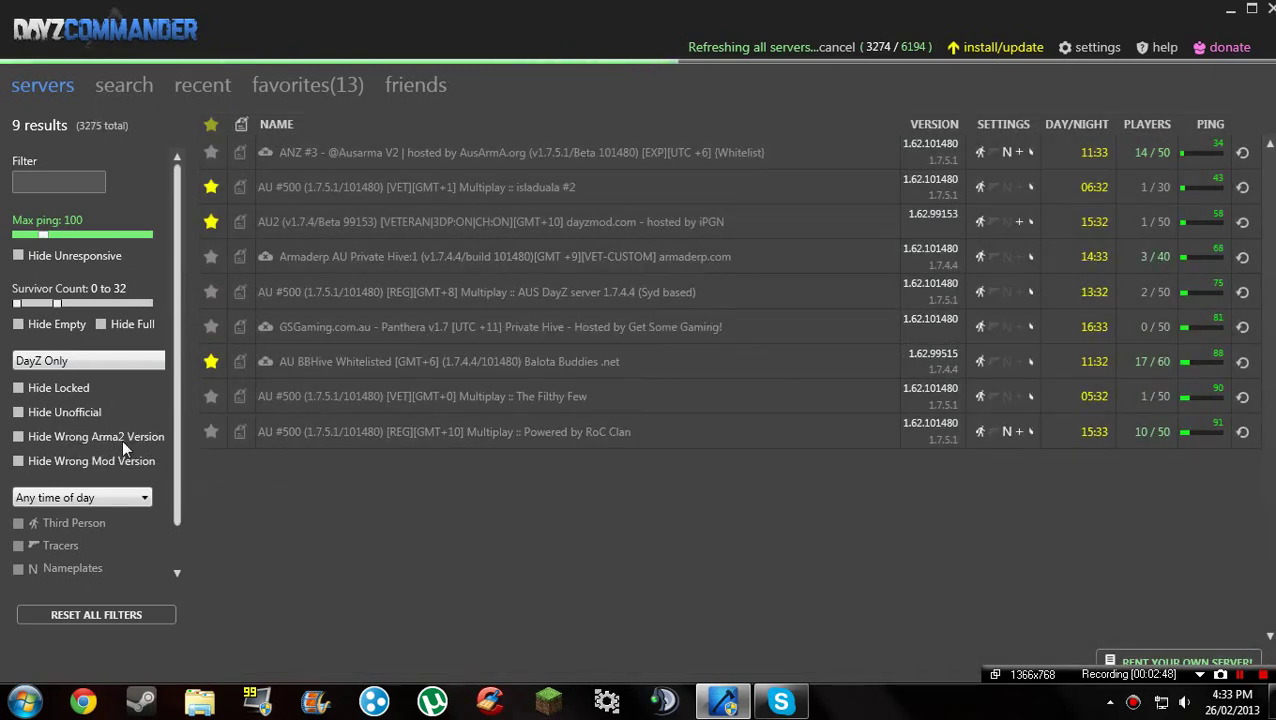
Step: Review DayZ Commander's launch settings, then close the launcher
click(1077, 50)
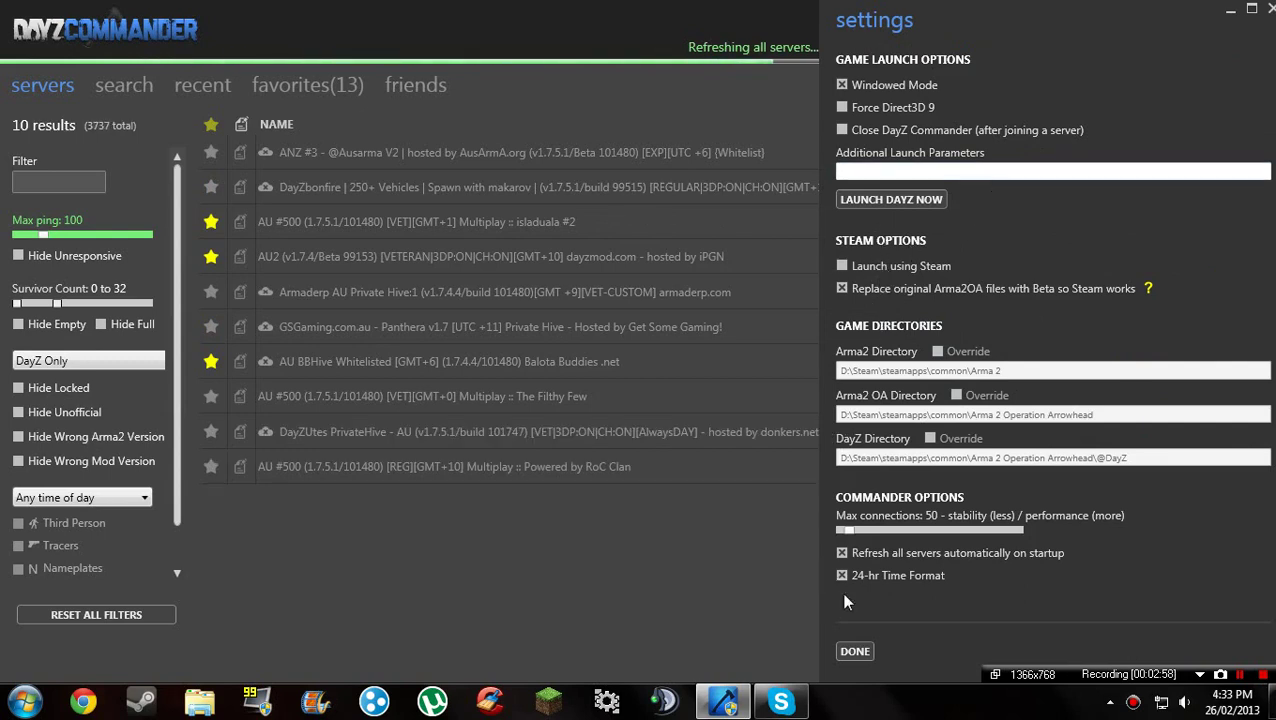
click(856, 651)
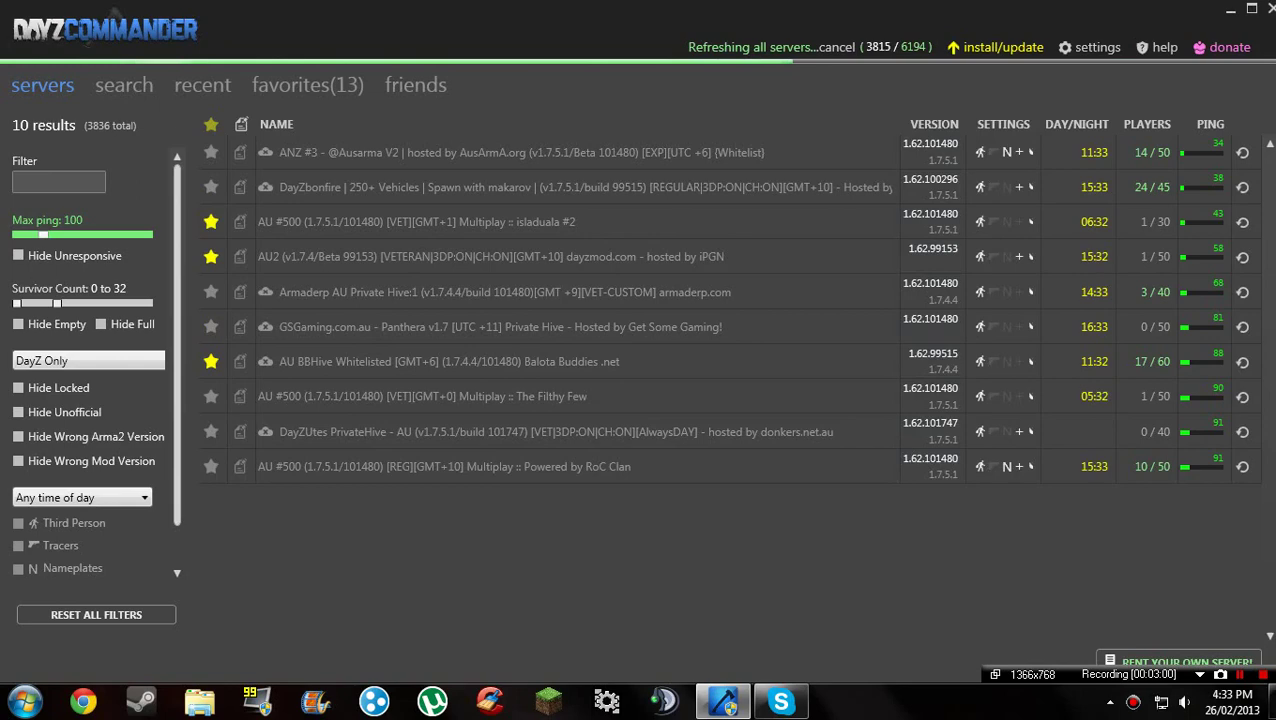
click(1271, 9)
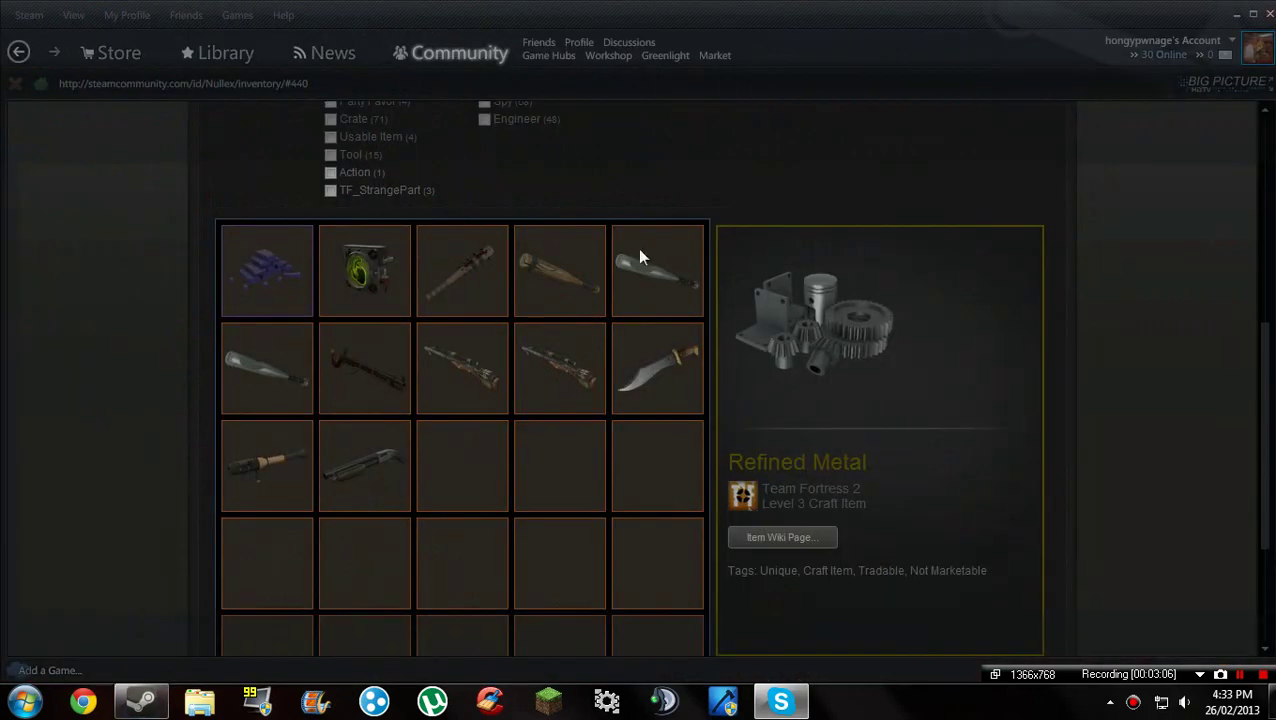
Step: Browse the Steam Library, then the Store front page
click(222, 54)
click(118, 53)
scroll(210, 250, up, 5)
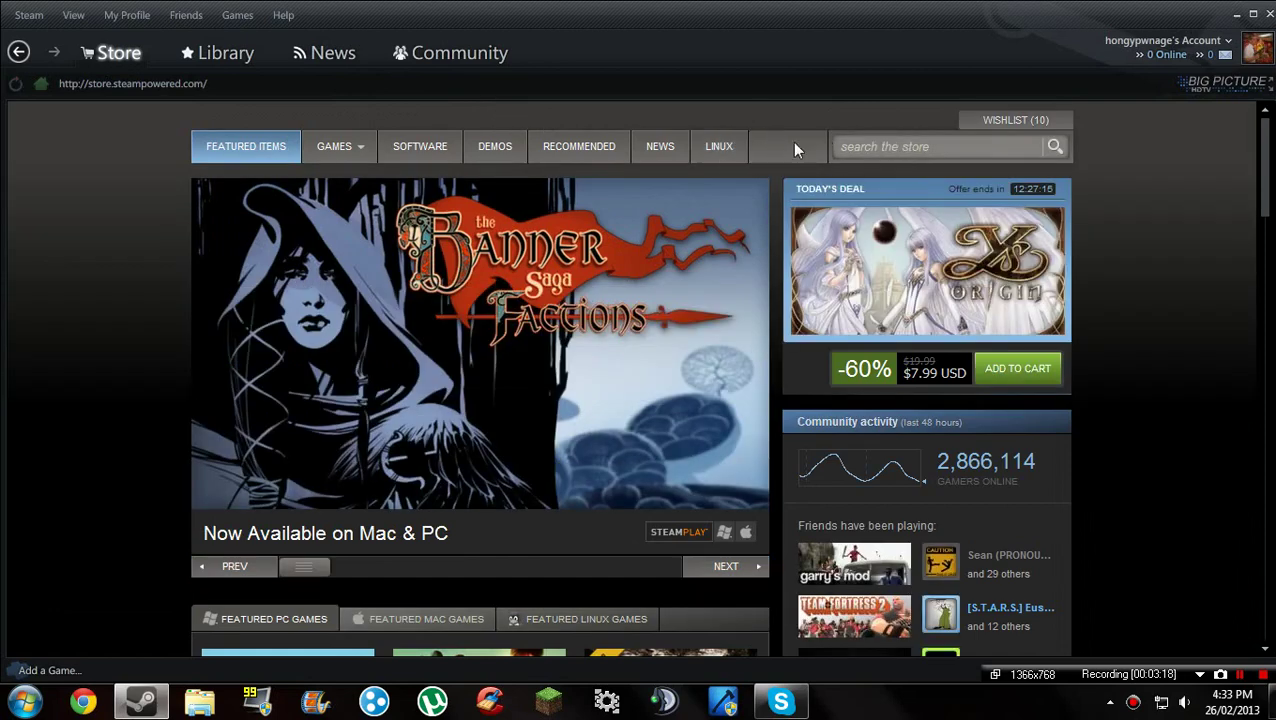
Step: Search the Steam store for 'ArmA 2' and show the Top Sellers list
click(921, 147)
scroll(470, 361, down, 3)
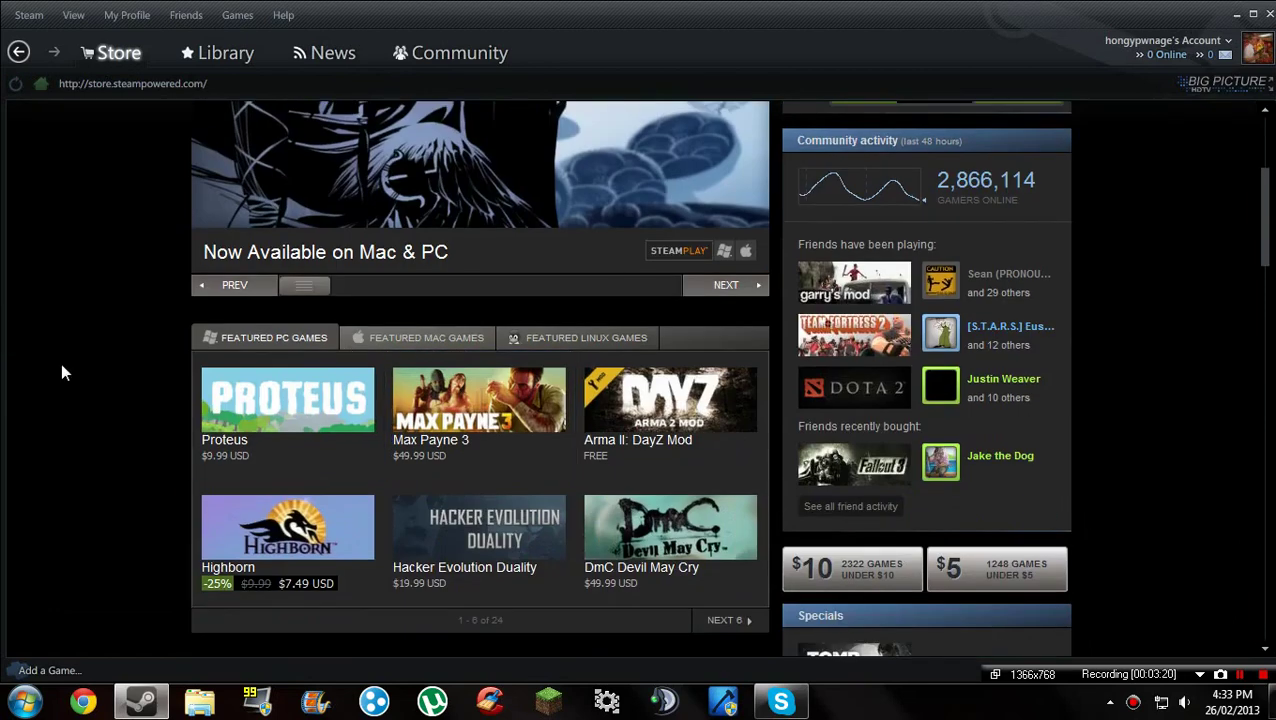
scroll(63, 370, up, 3)
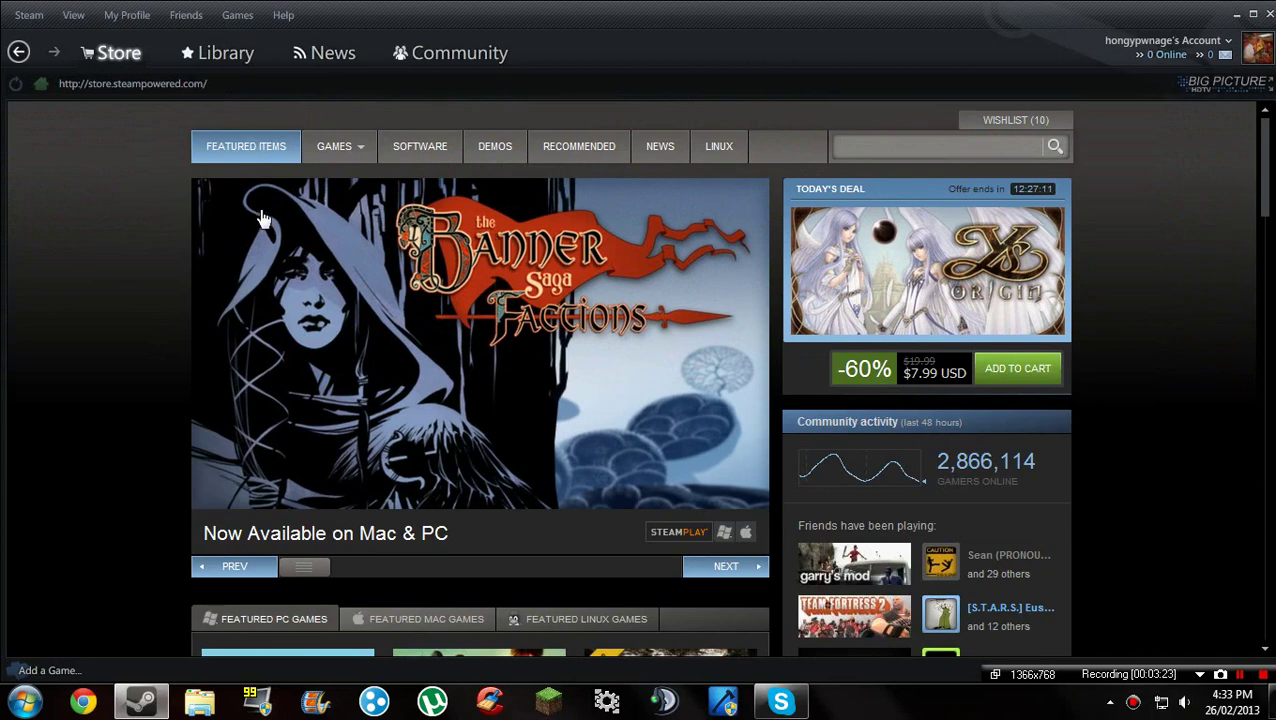
text(ArmA 2)
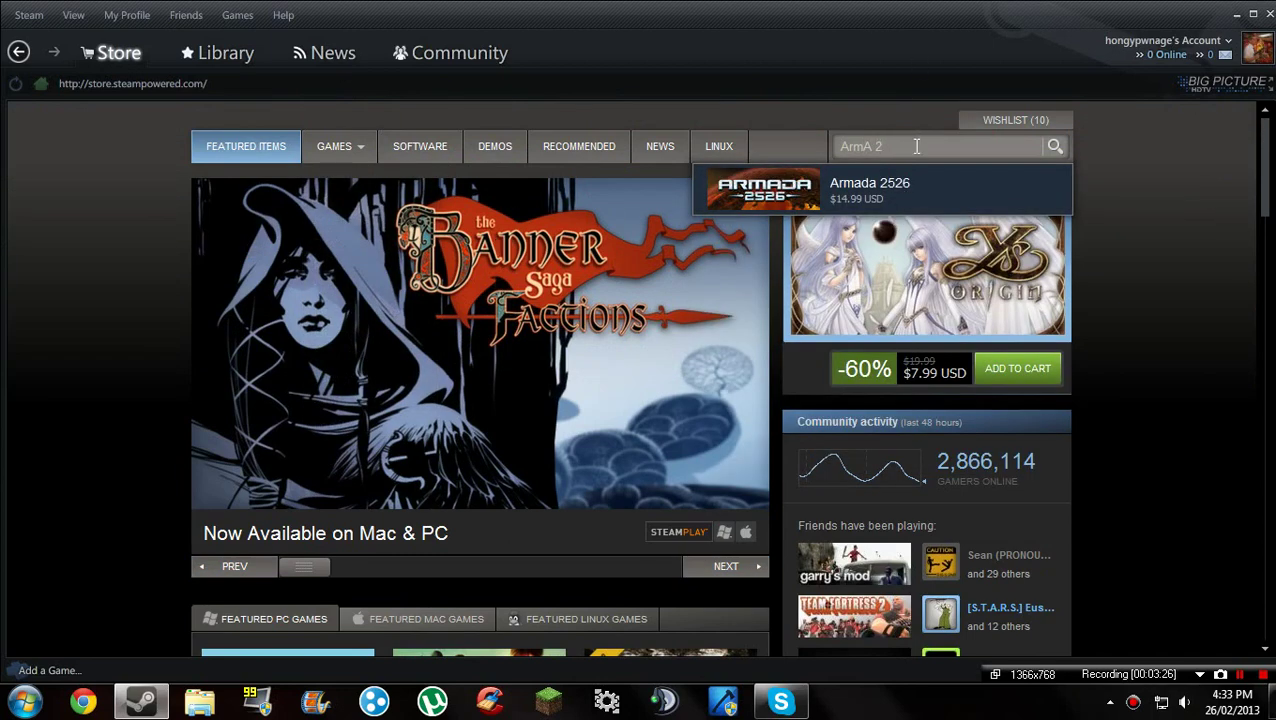
scroll(342, 421, down, 7)
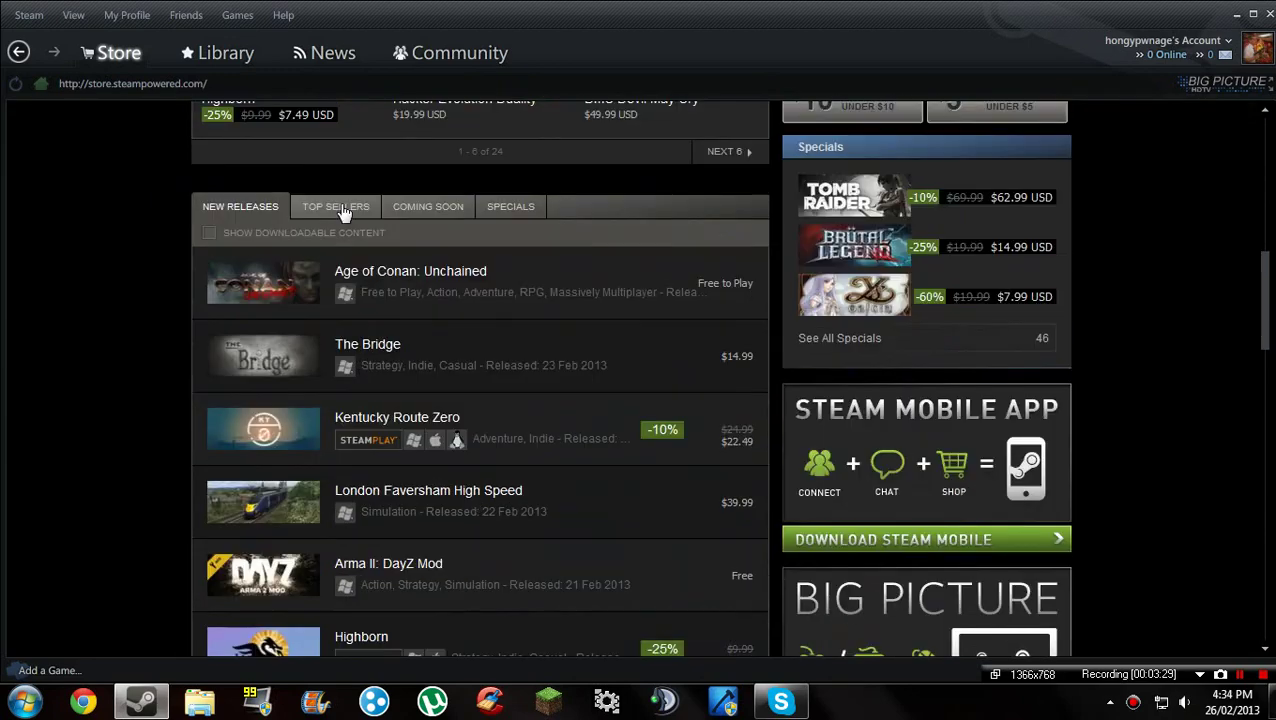
click(342, 207)
scroll(400, 340, down, 1)
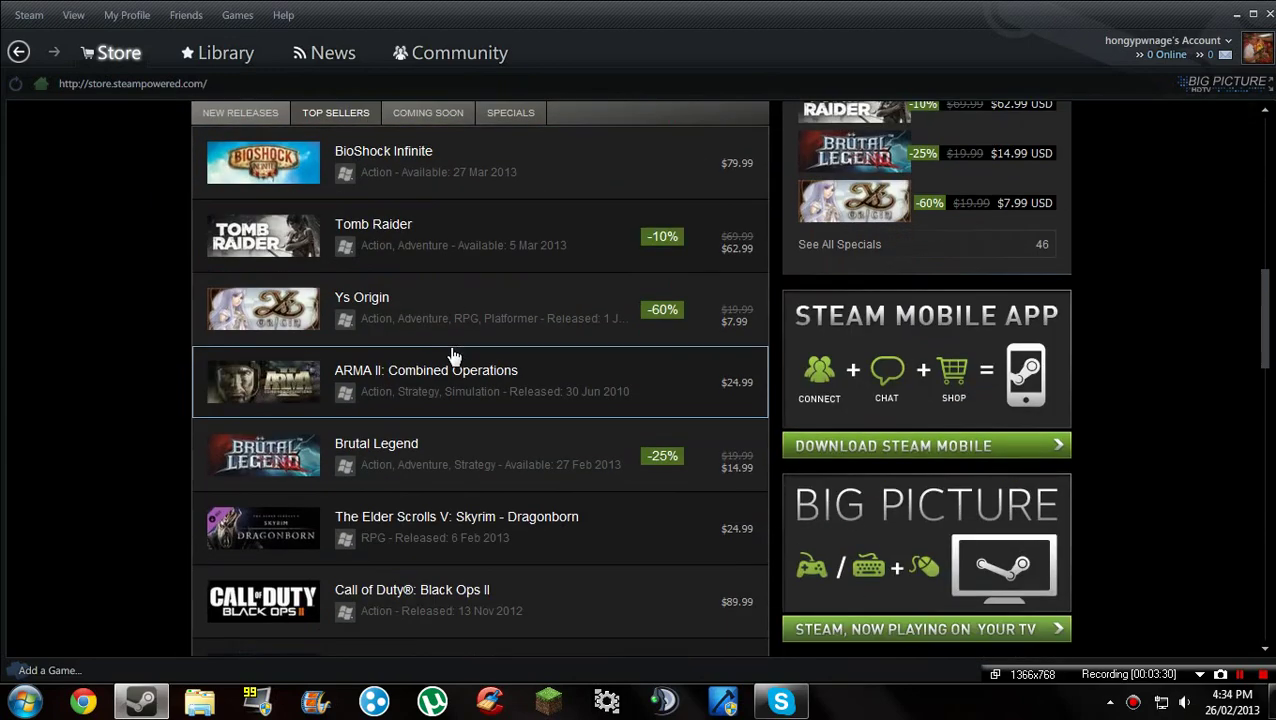
Step: View the $24.99 ARMA II: Combined Operations store page
click(424, 386)
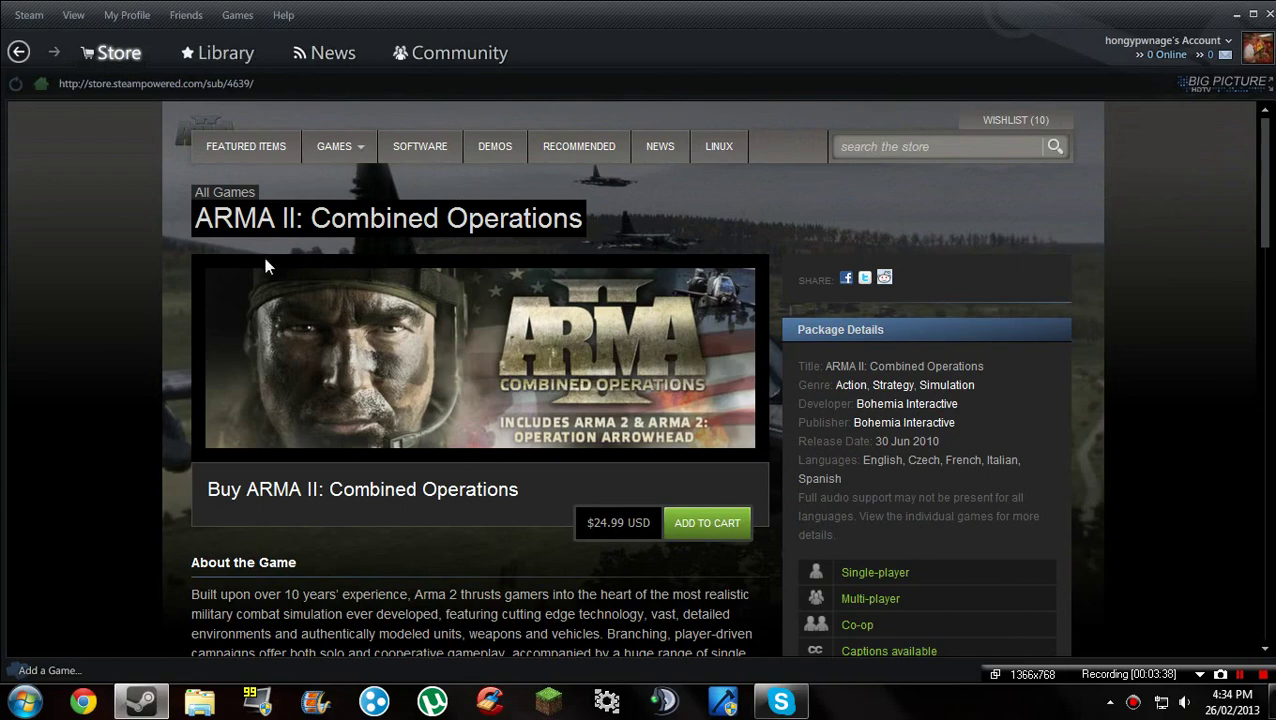
scroll(139, 273, down, 3)
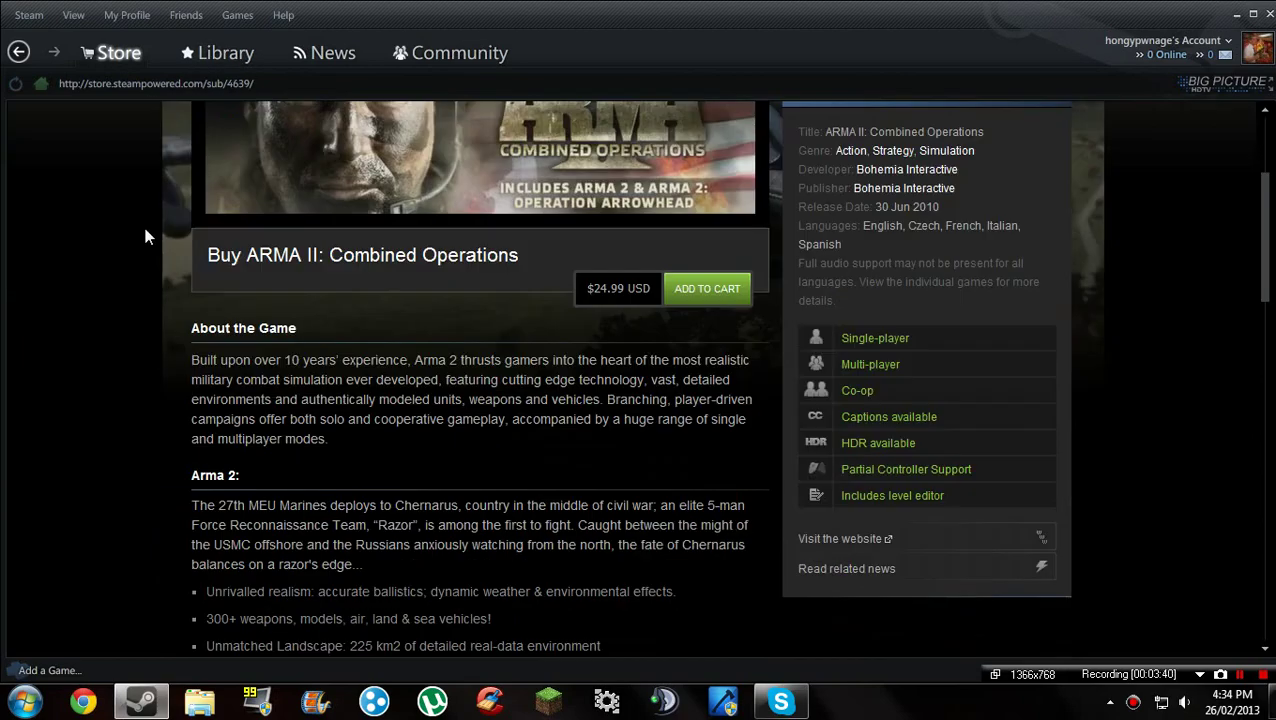
scroll(148, 281, up, 3)
mouse_move(334, 146)
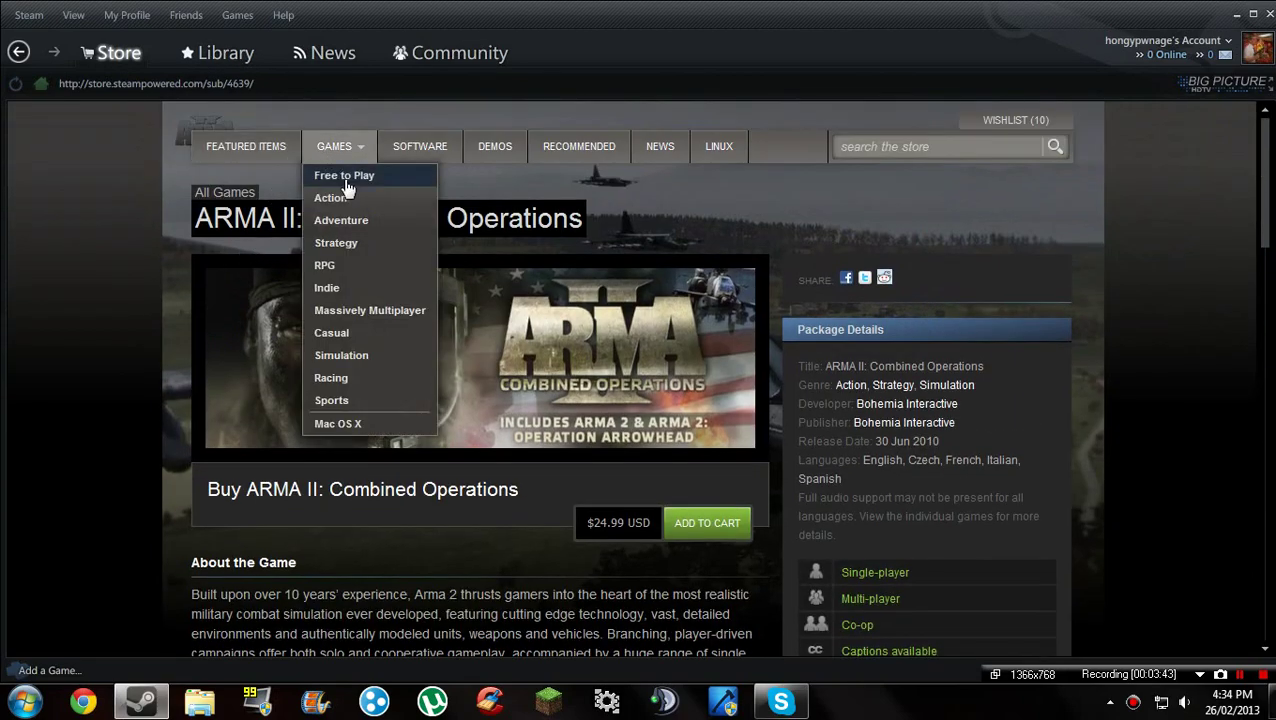
click(905, 150)
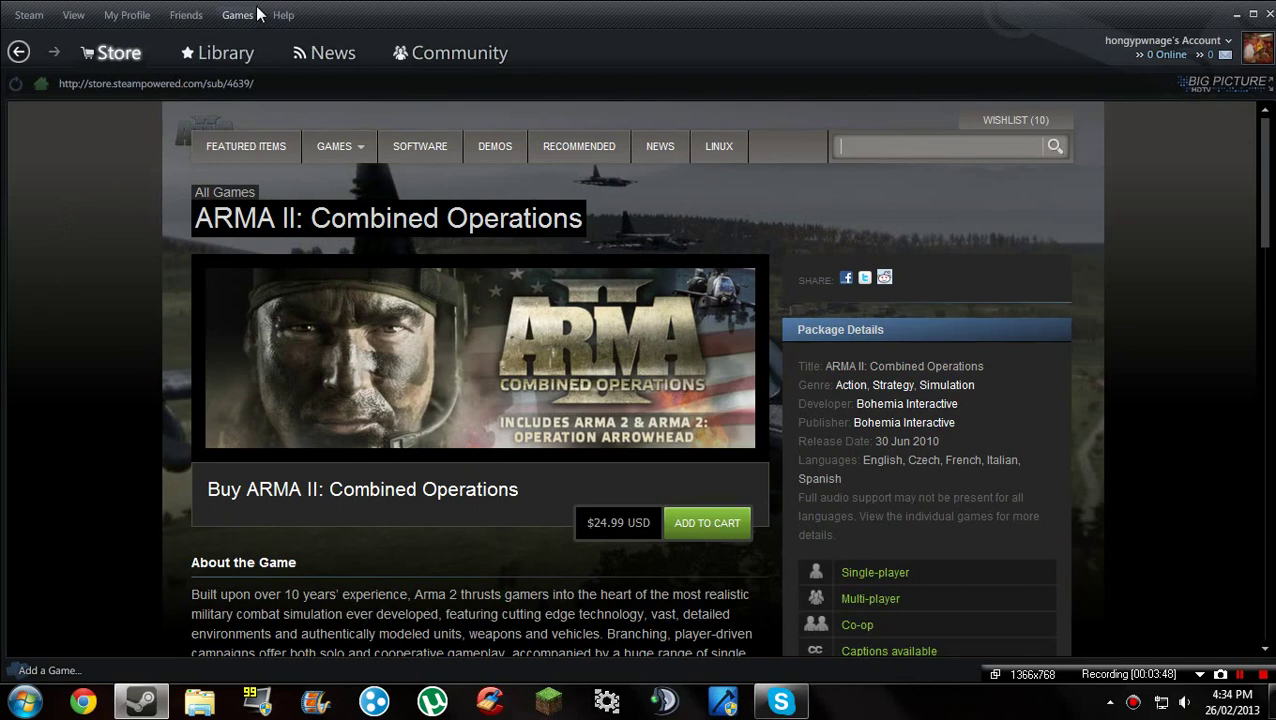
Step: View the Arma 2 and Arma 2: Operation Arrowhead library pages, then return to the store
click(240, 57)
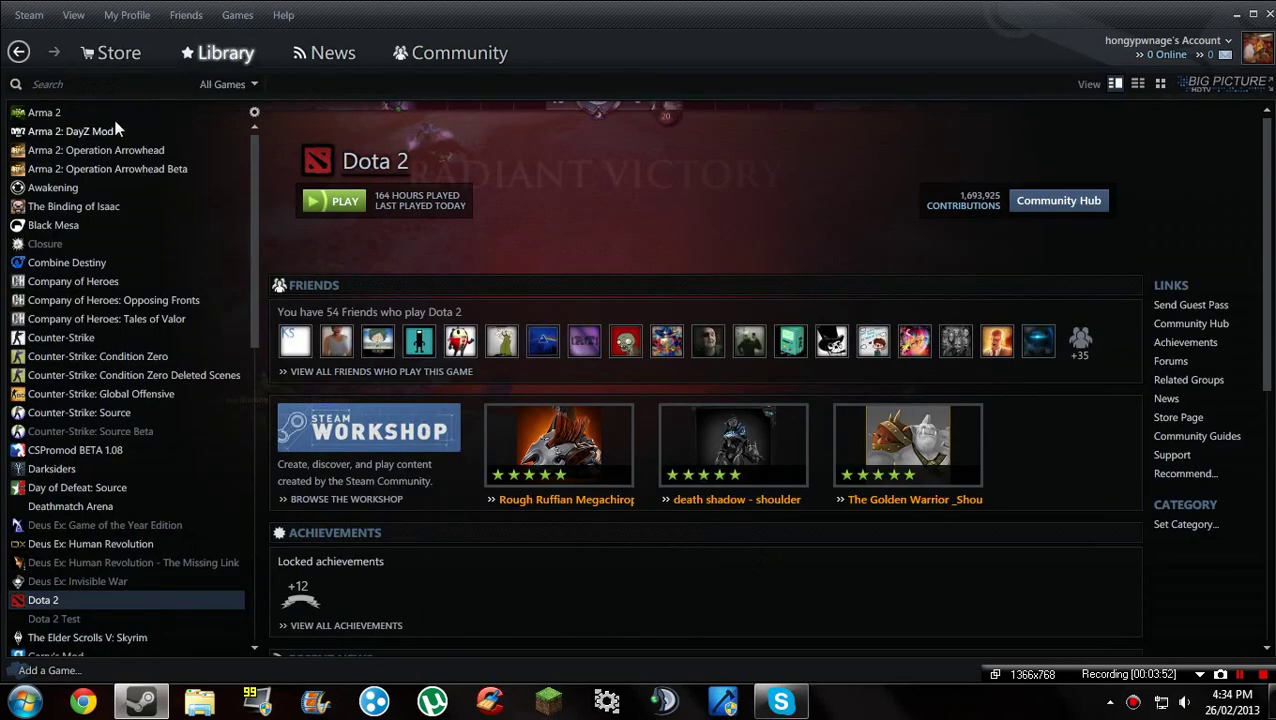
click(108, 114)
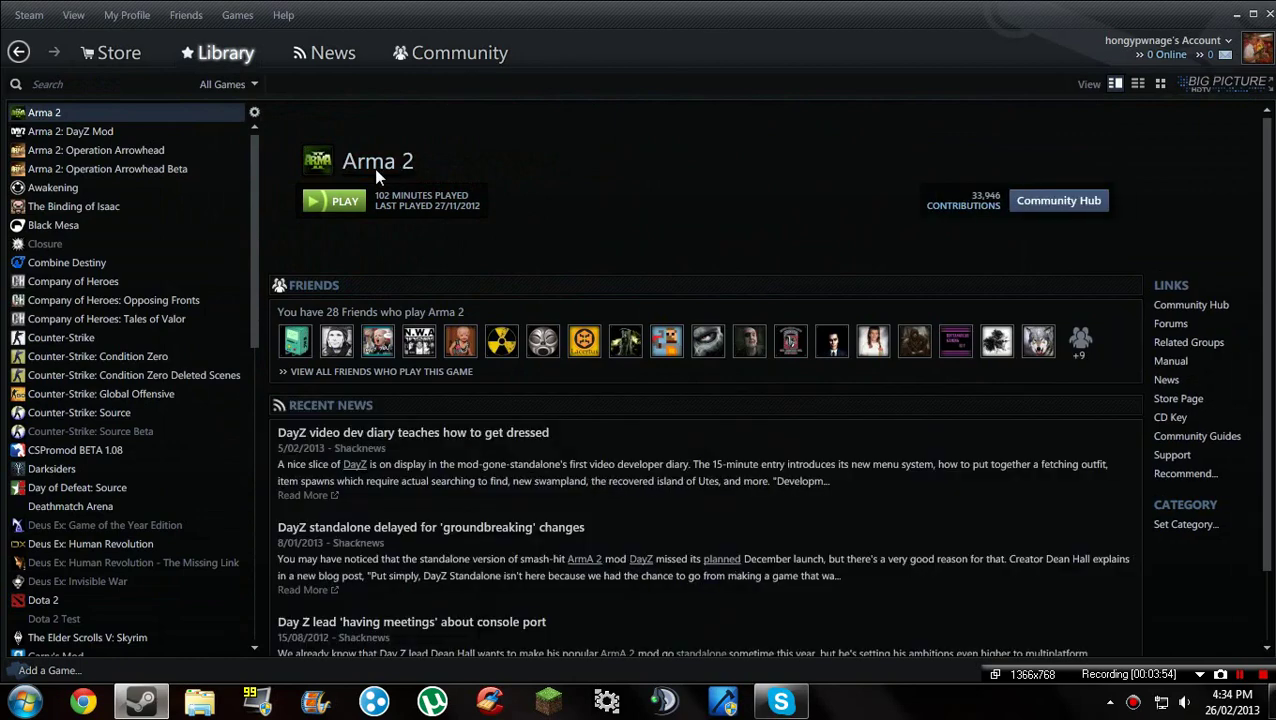
click(104, 151)
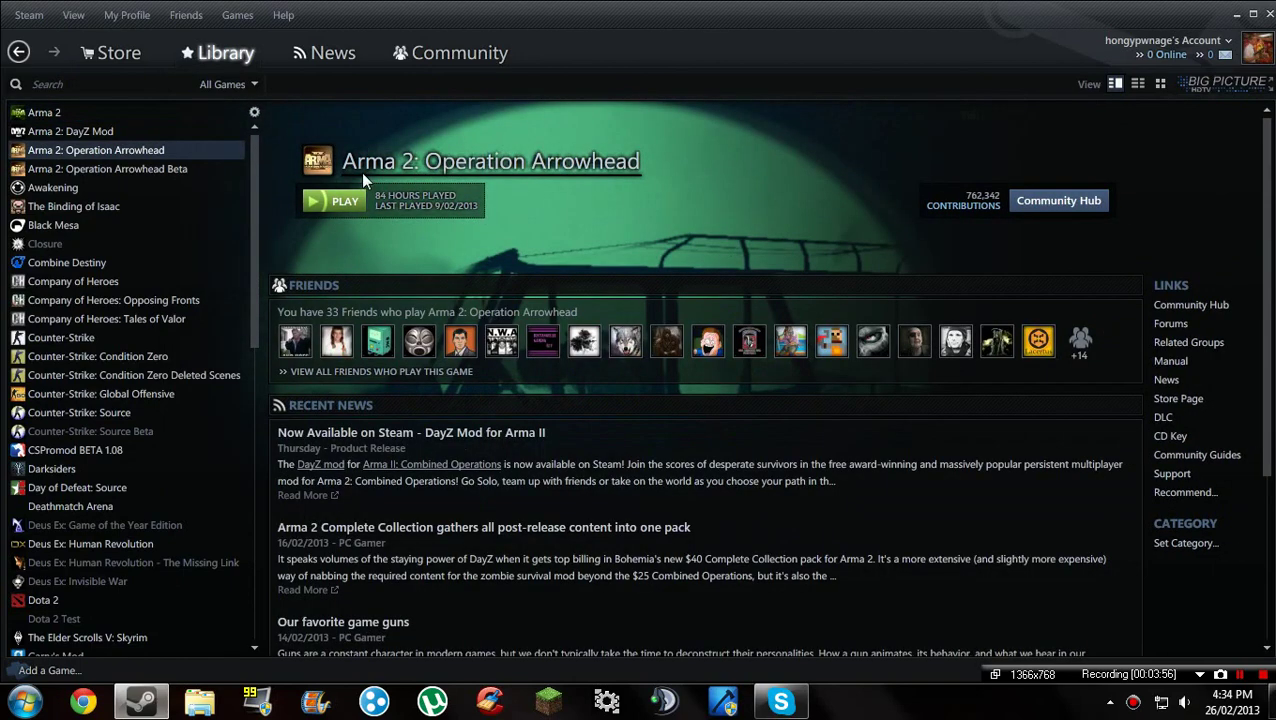
click(119, 49)
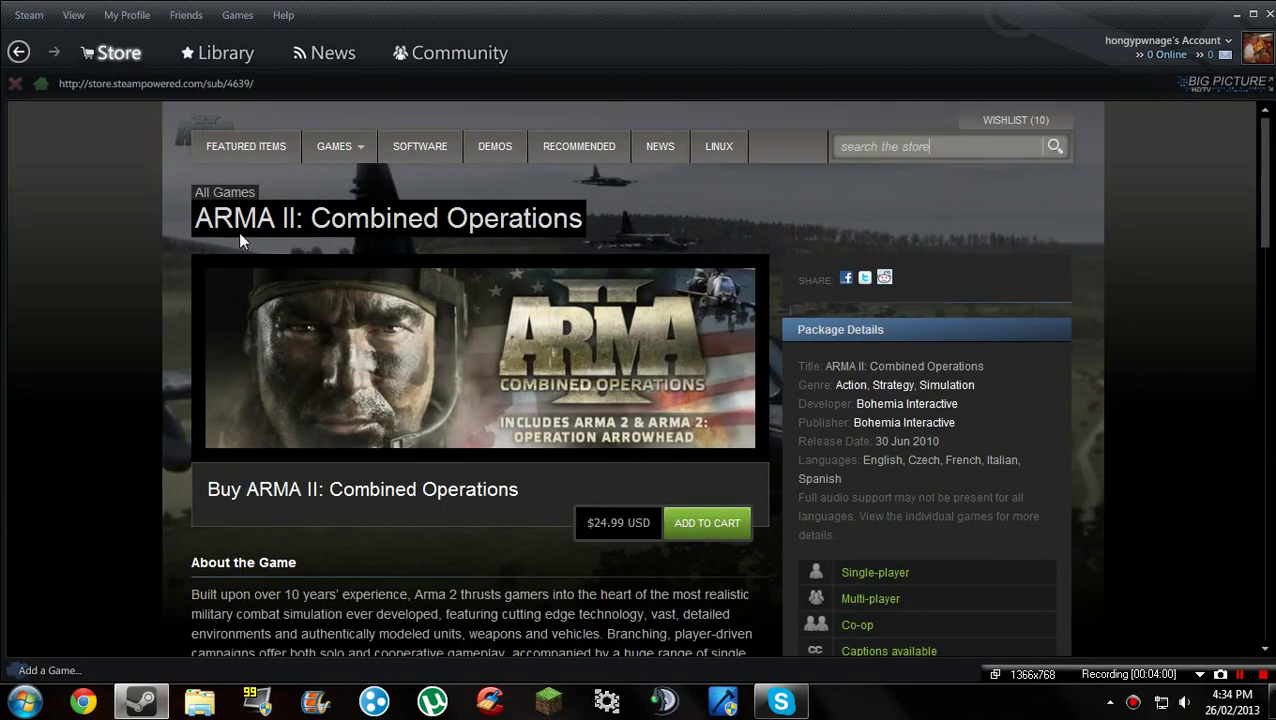
click(889, 149)
text(DayZ)
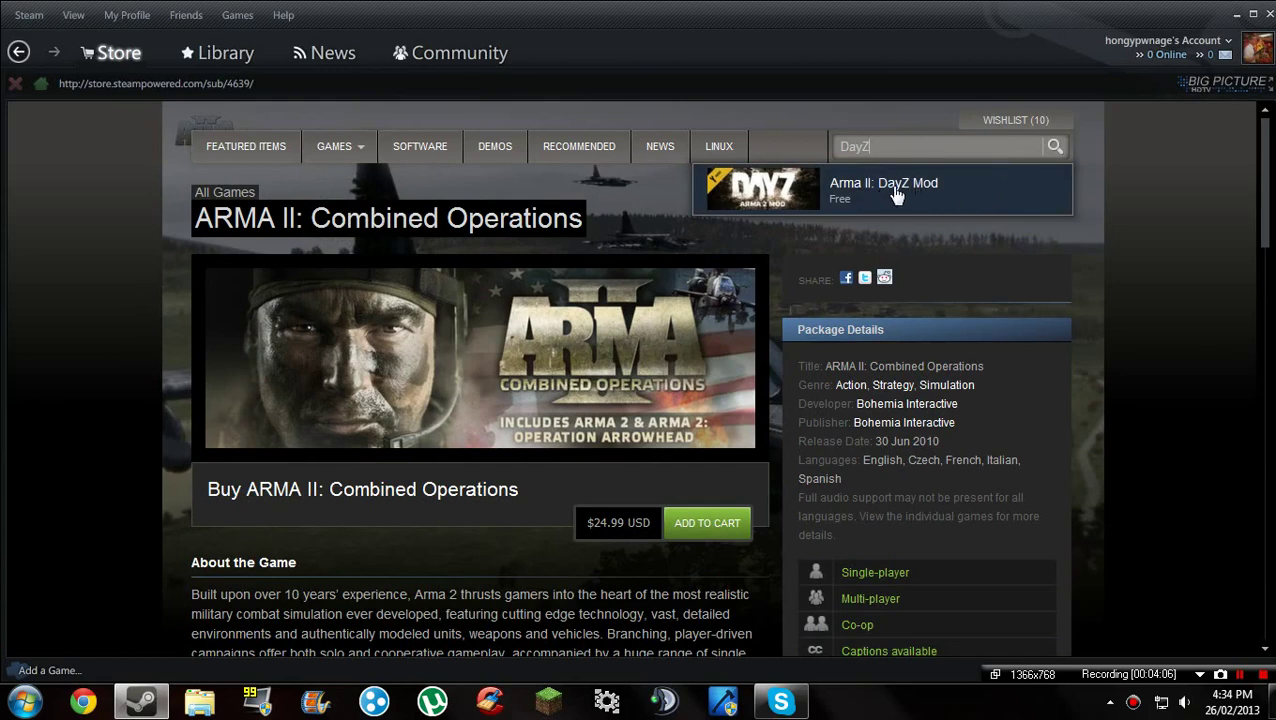
click(858, 212)
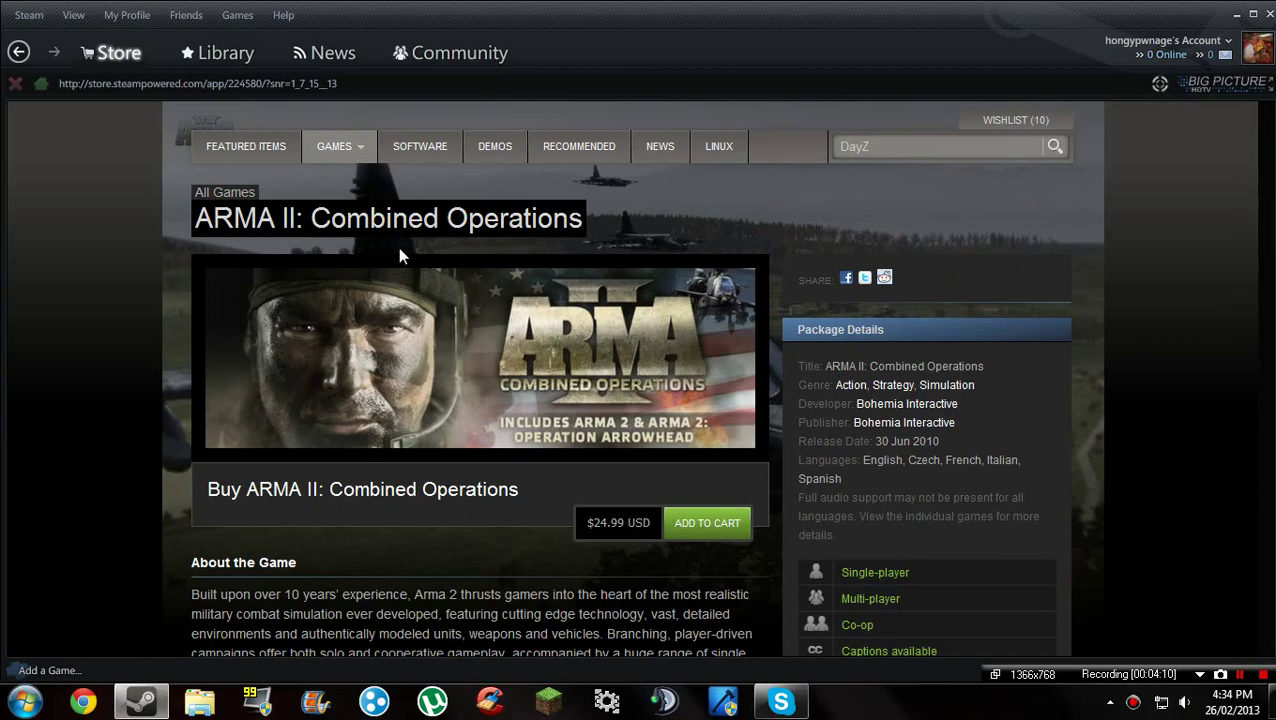
scroll(398, 247, down, 5)
scroll(482, 368, up, 2)
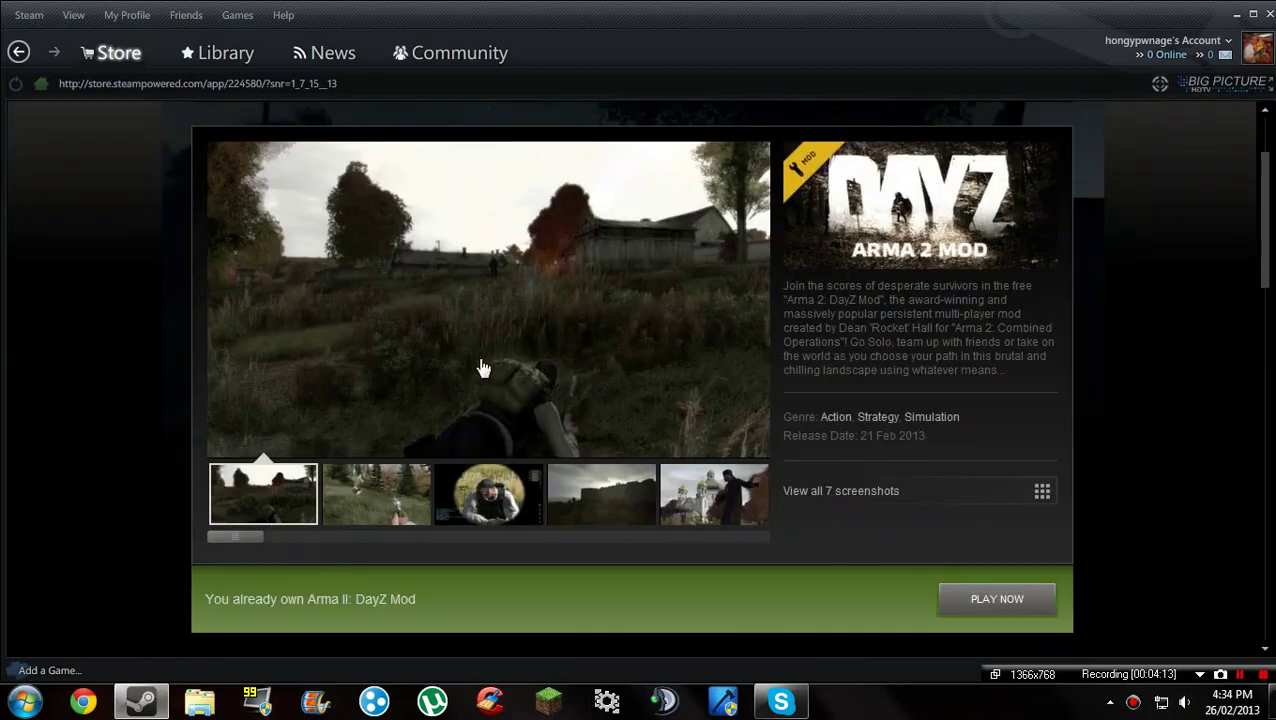
scroll(482, 368, down, 2)
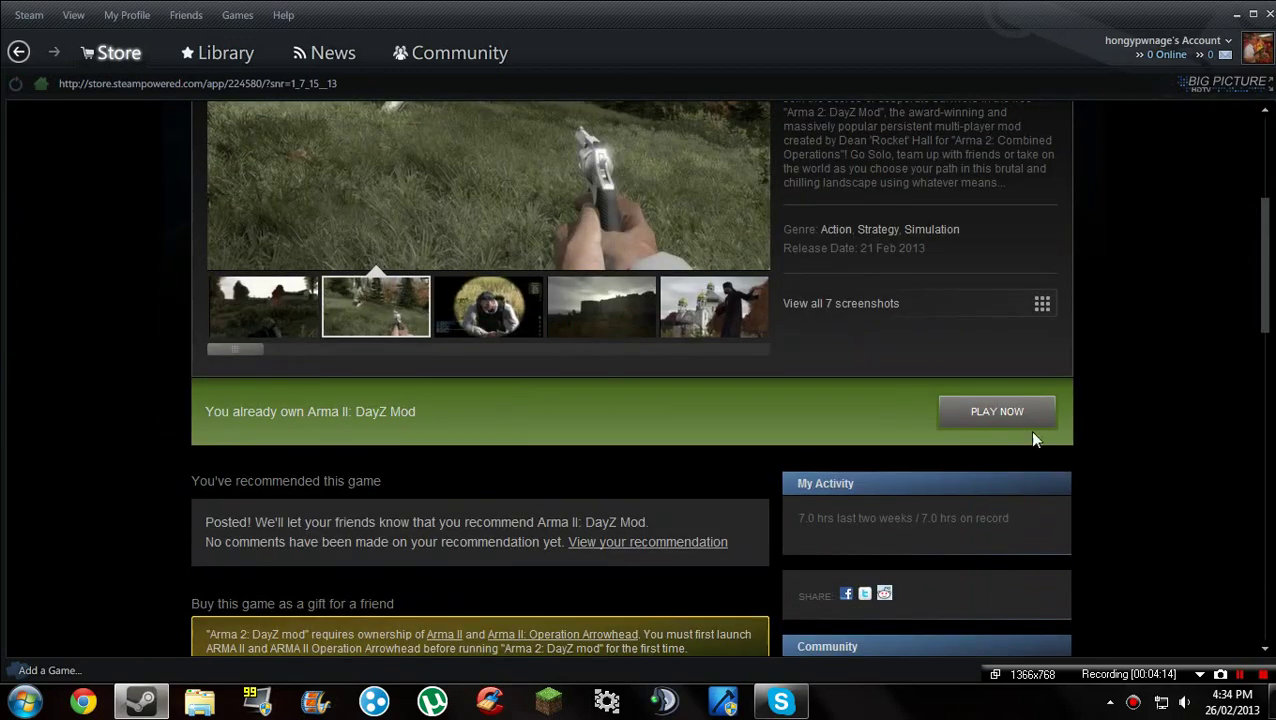
scroll(474, 432, down, 3)
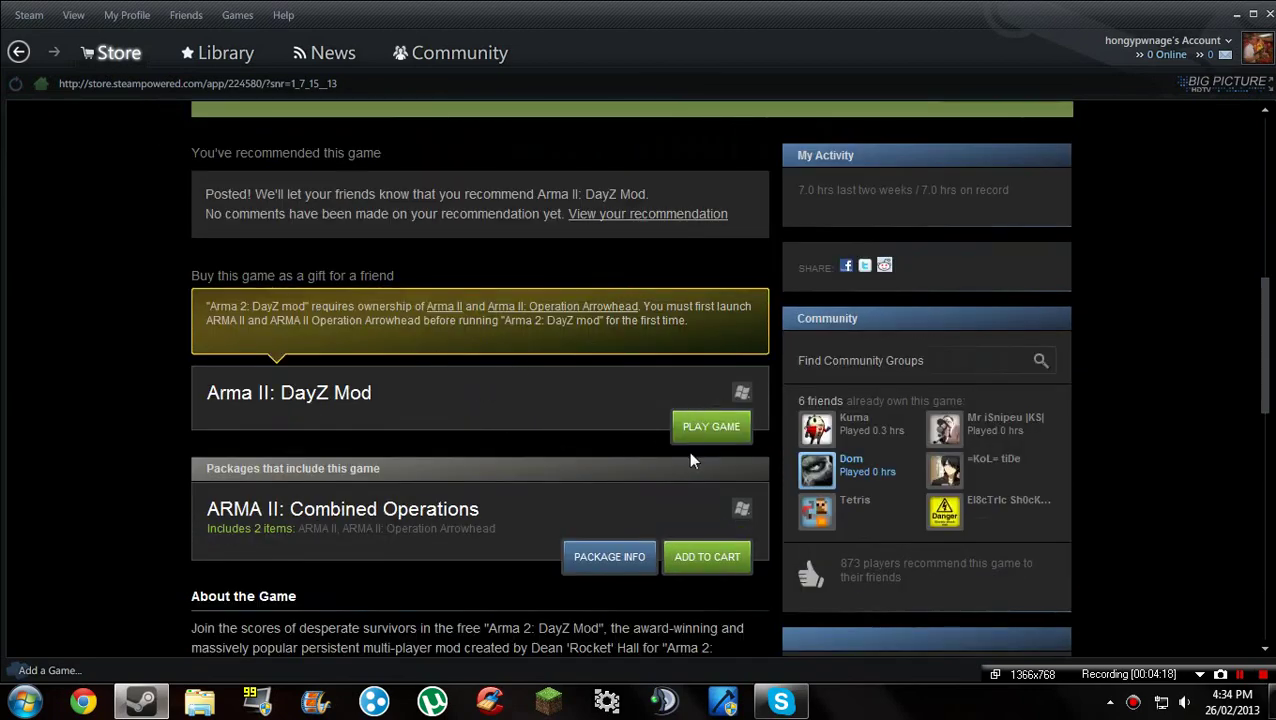
scroll(693, 450, down, 2)
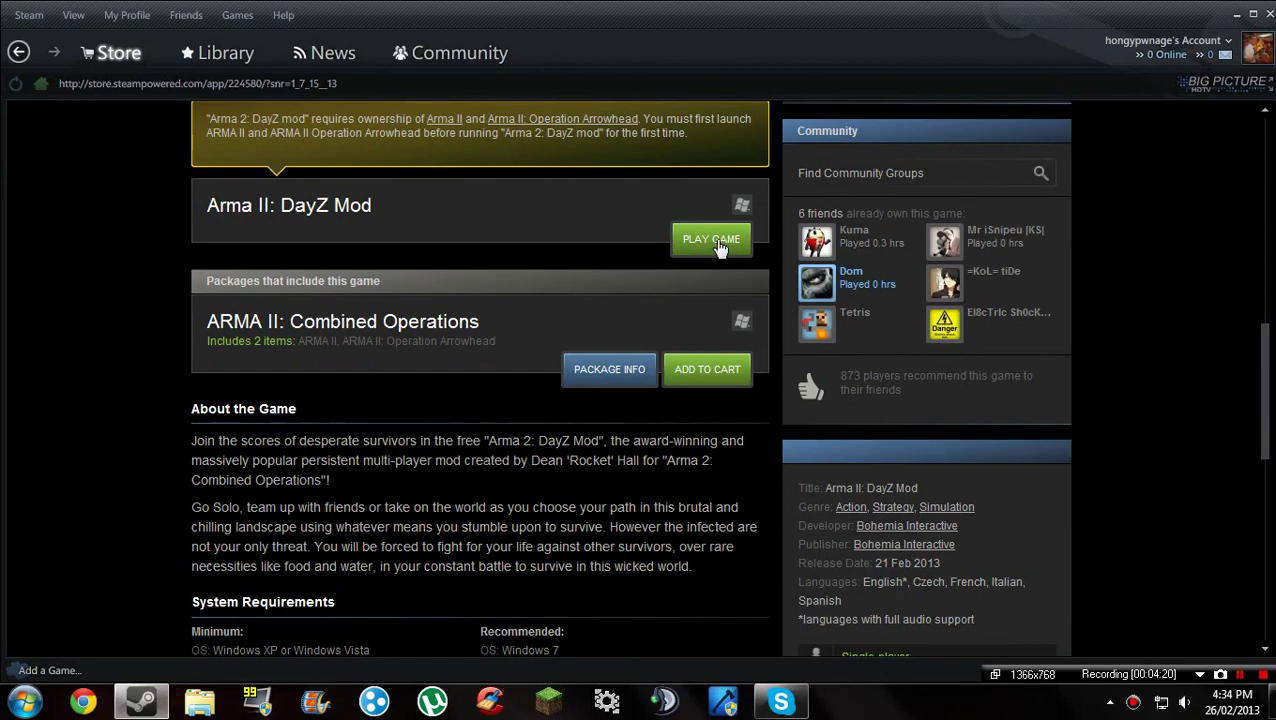
scroll(557, 283, down, 1)
scroll(406, 258, up, 5)
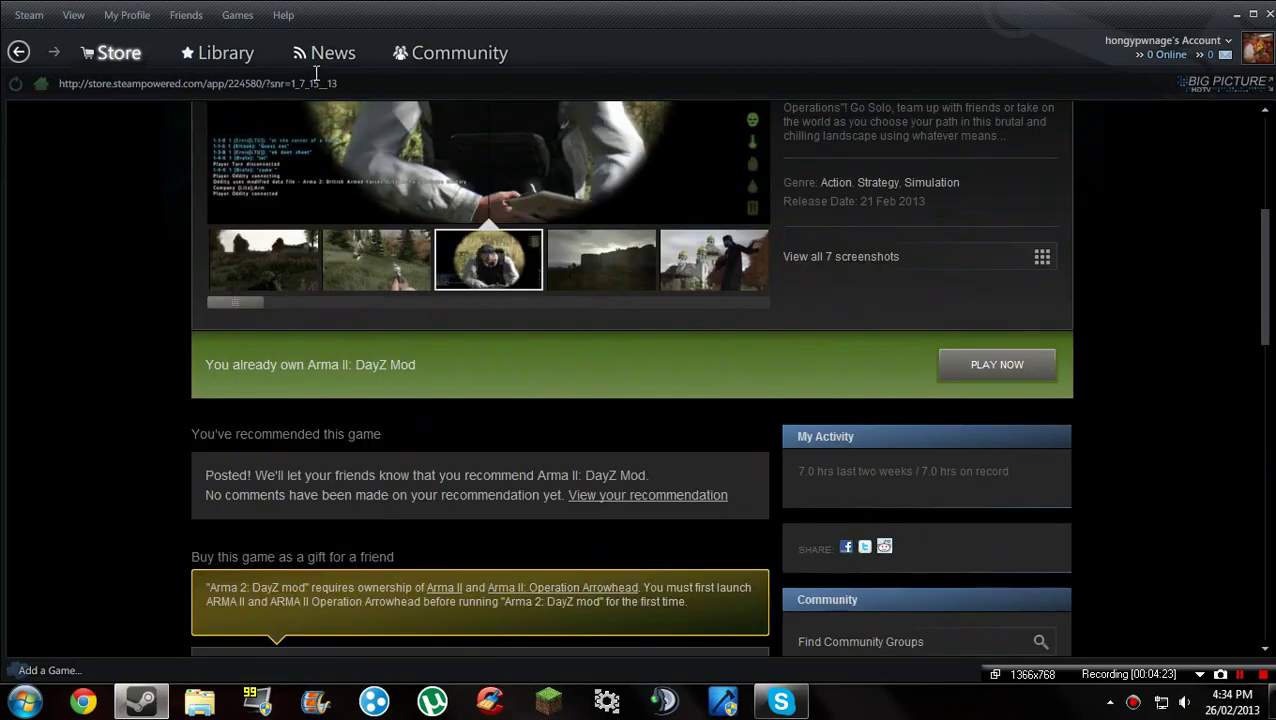
click(226, 52)
click(124, 129)
Step: Inspect Arma 2: DayZ Mod's properties, checking the Updates and Local Files tabs
right_click(124, 127)
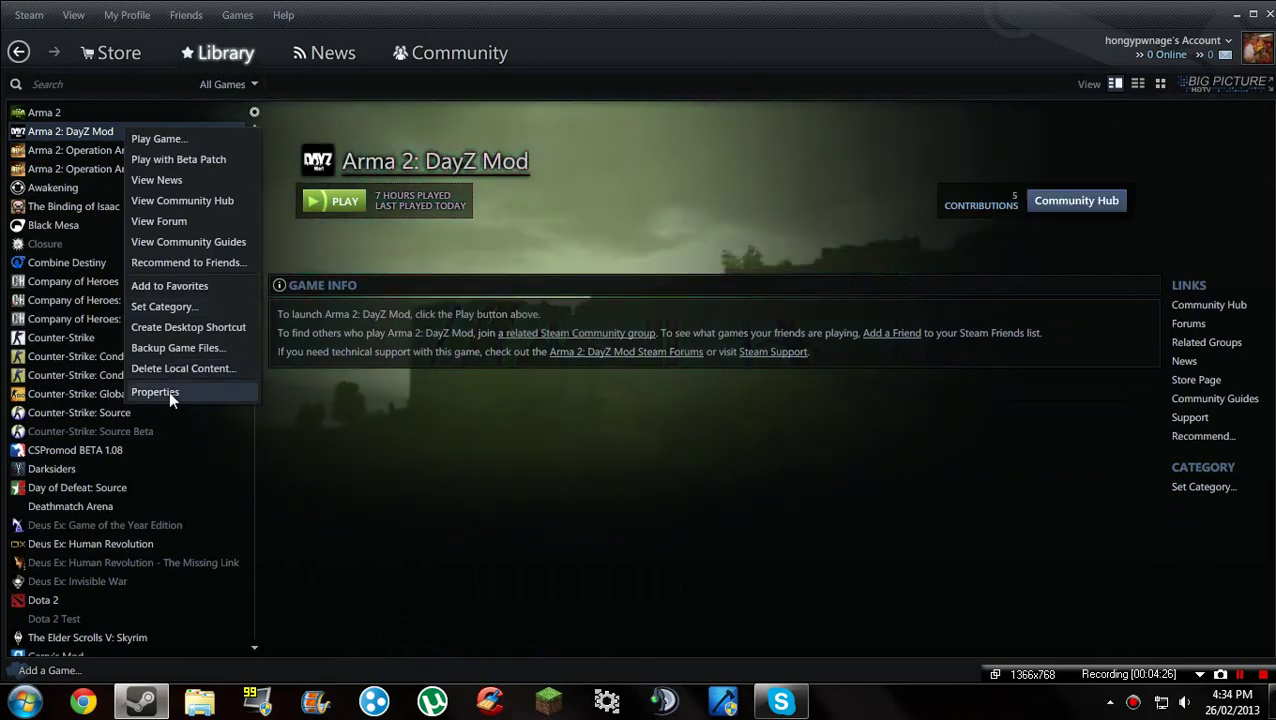
click(160, 391)
click(831, 332)
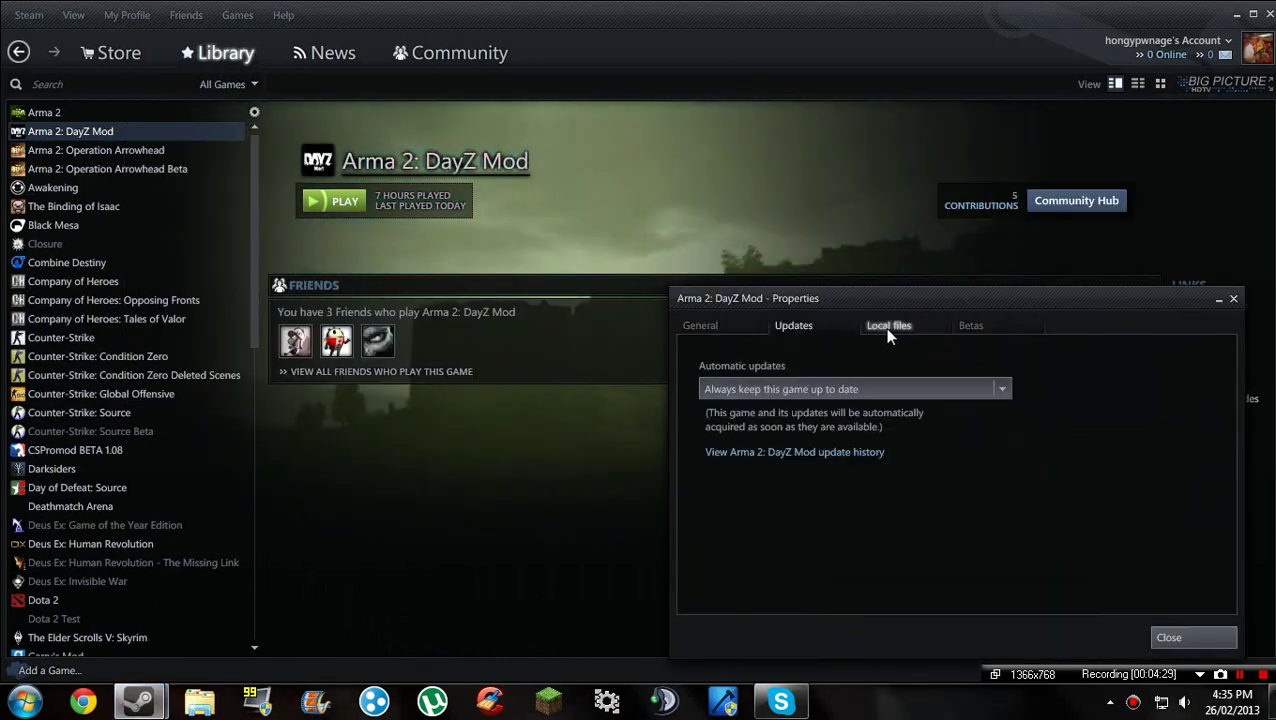
click(884, 327)
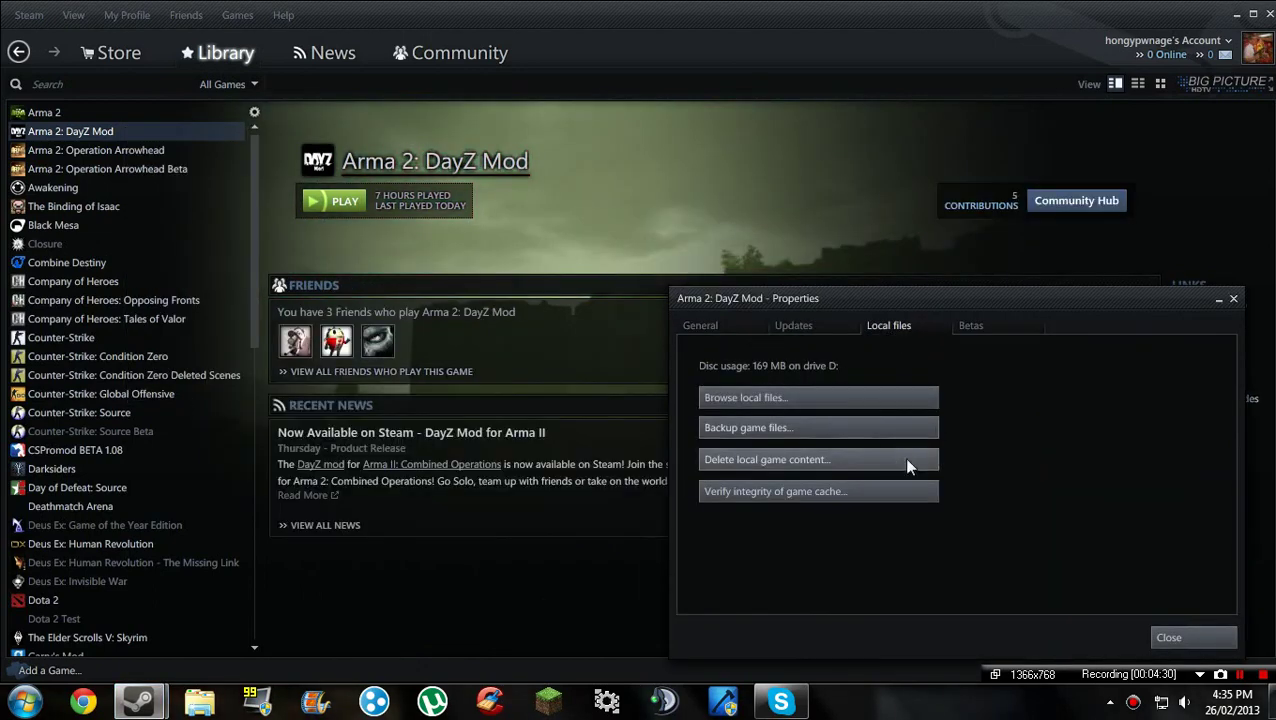
click(1162, 637)
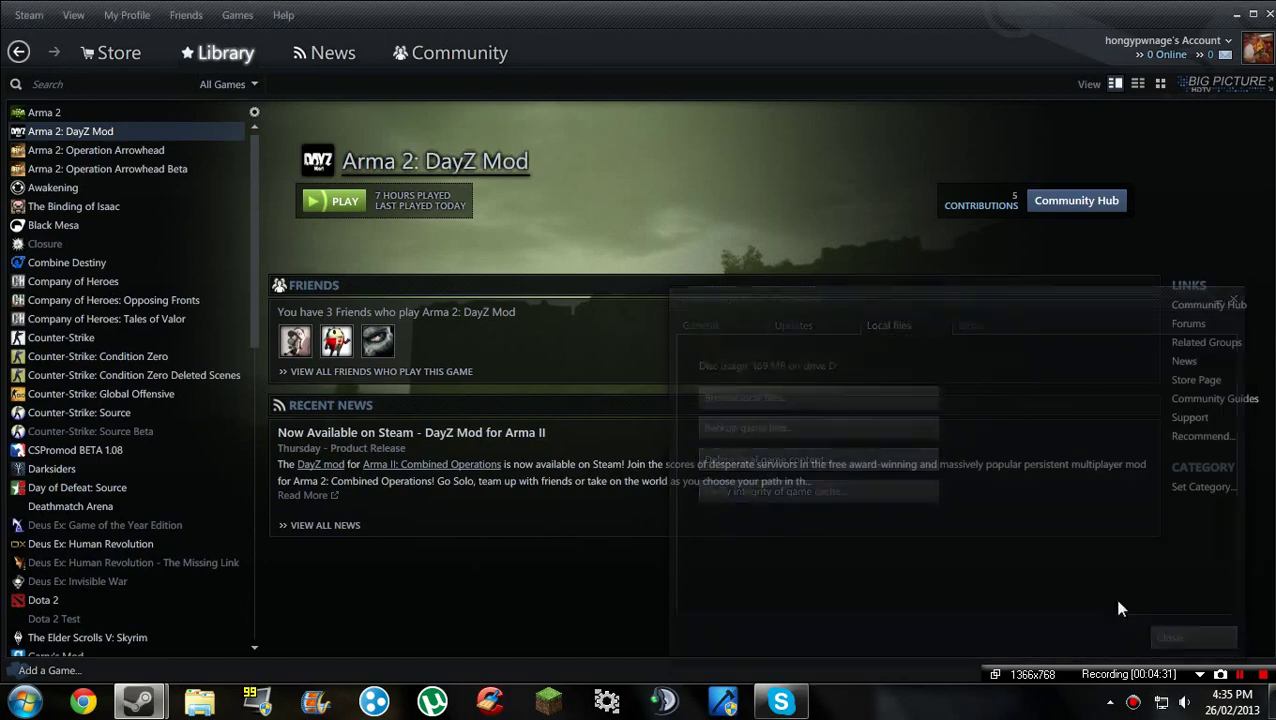
Step: Visit the DayZ Mod store page, then return to its Library page
click(114, 62)
scroll(441, 263, up, 5)
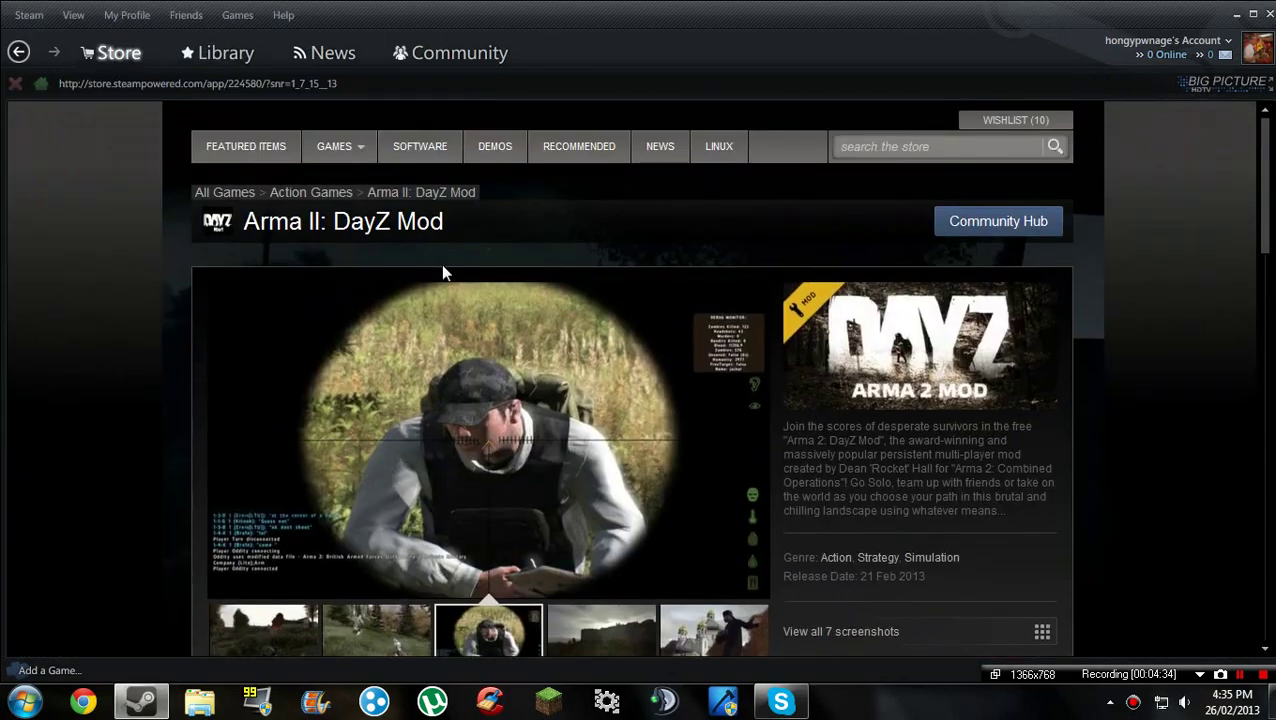
scroll(441, 263, down, 10)
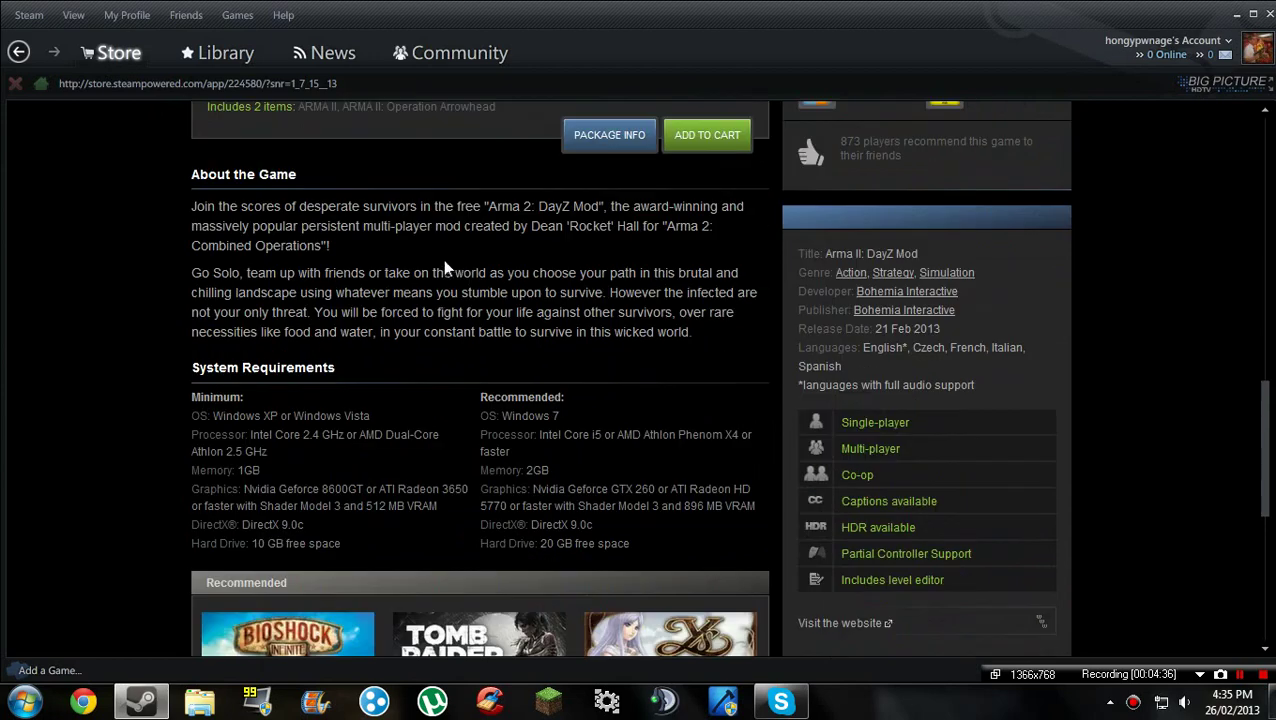
click(230, 54)
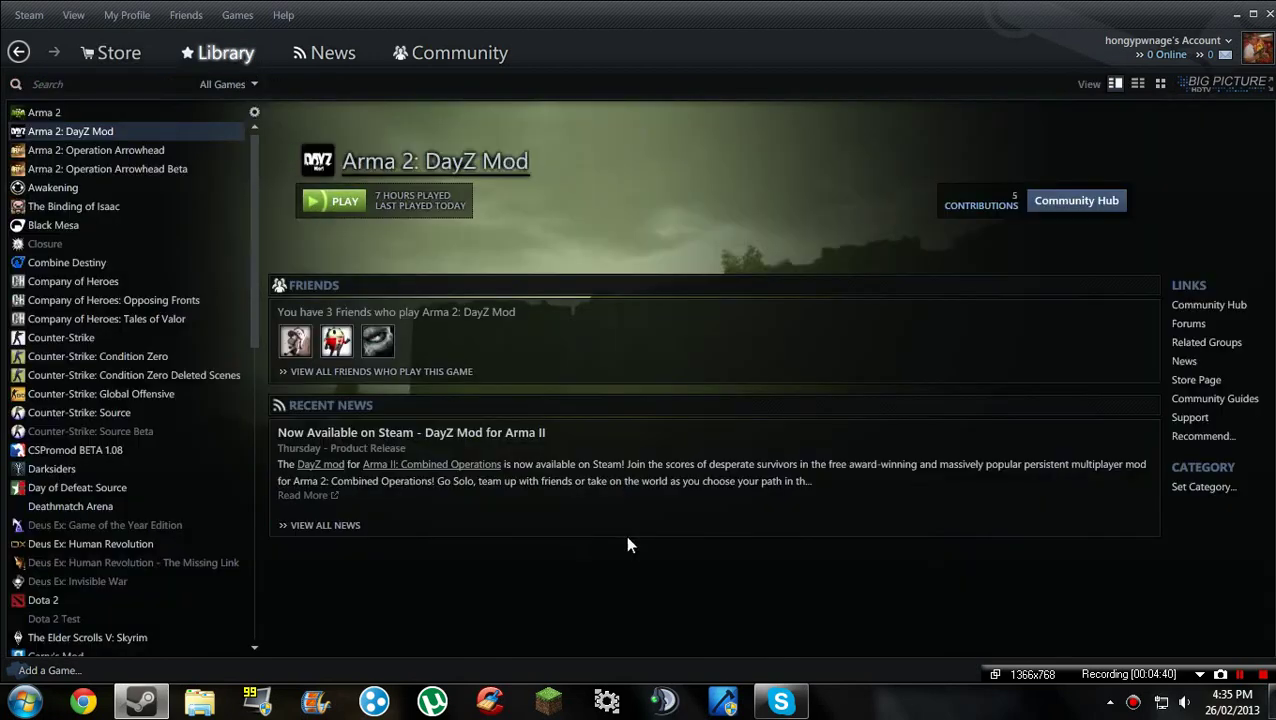
Step: Relaunch DayZ Commander from the taskbar, allowing its updater in COMODO and dismissing the Skype notification
click(780, 701)
click(780, 701)
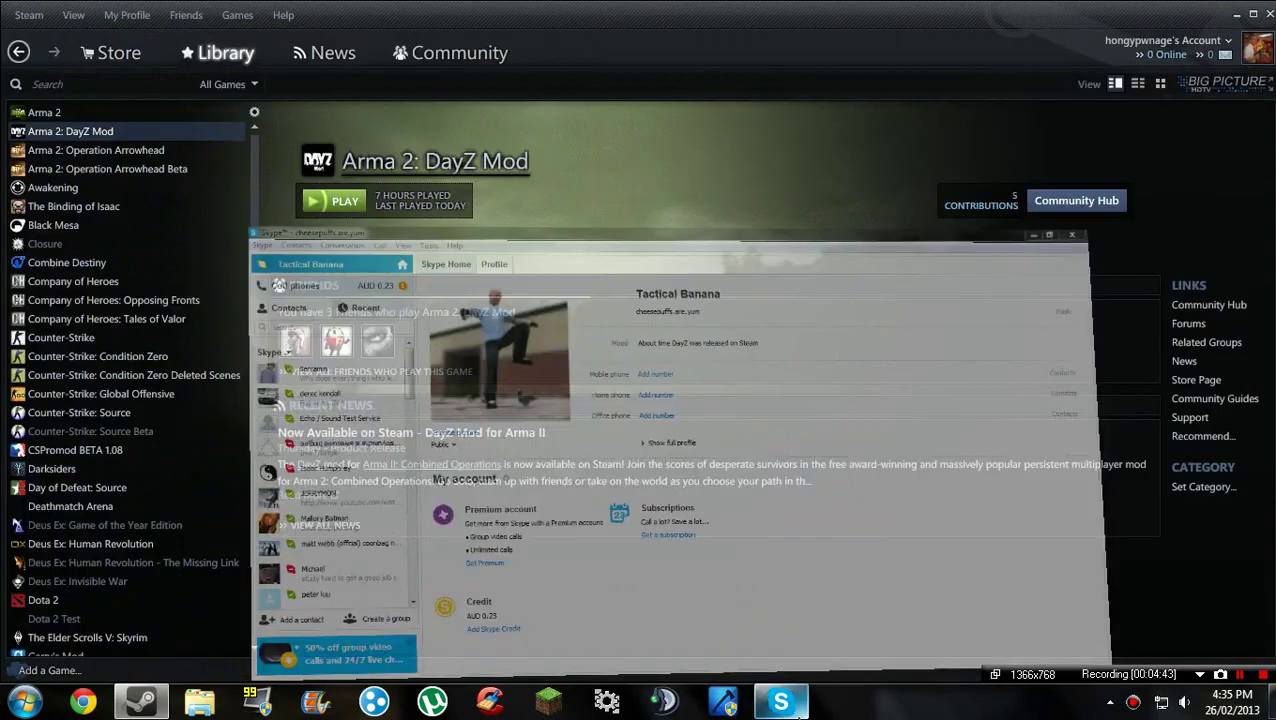
click(723, 701)
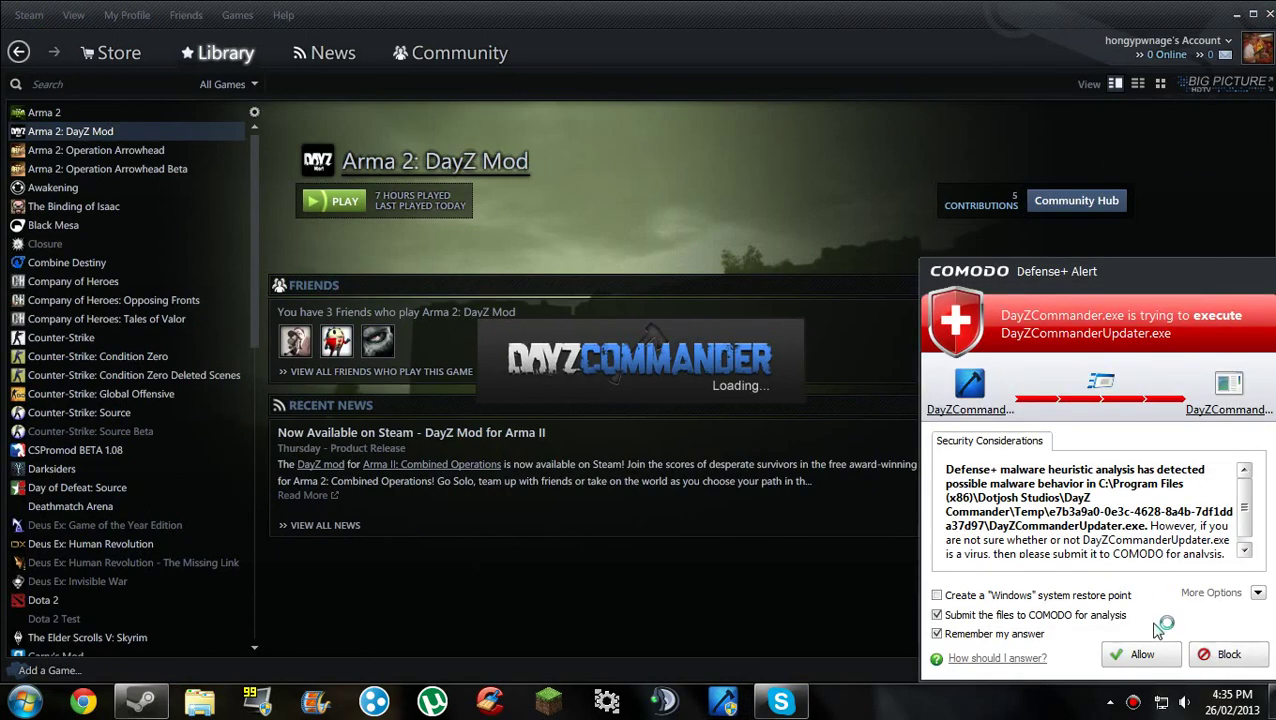
click(1142, 654)
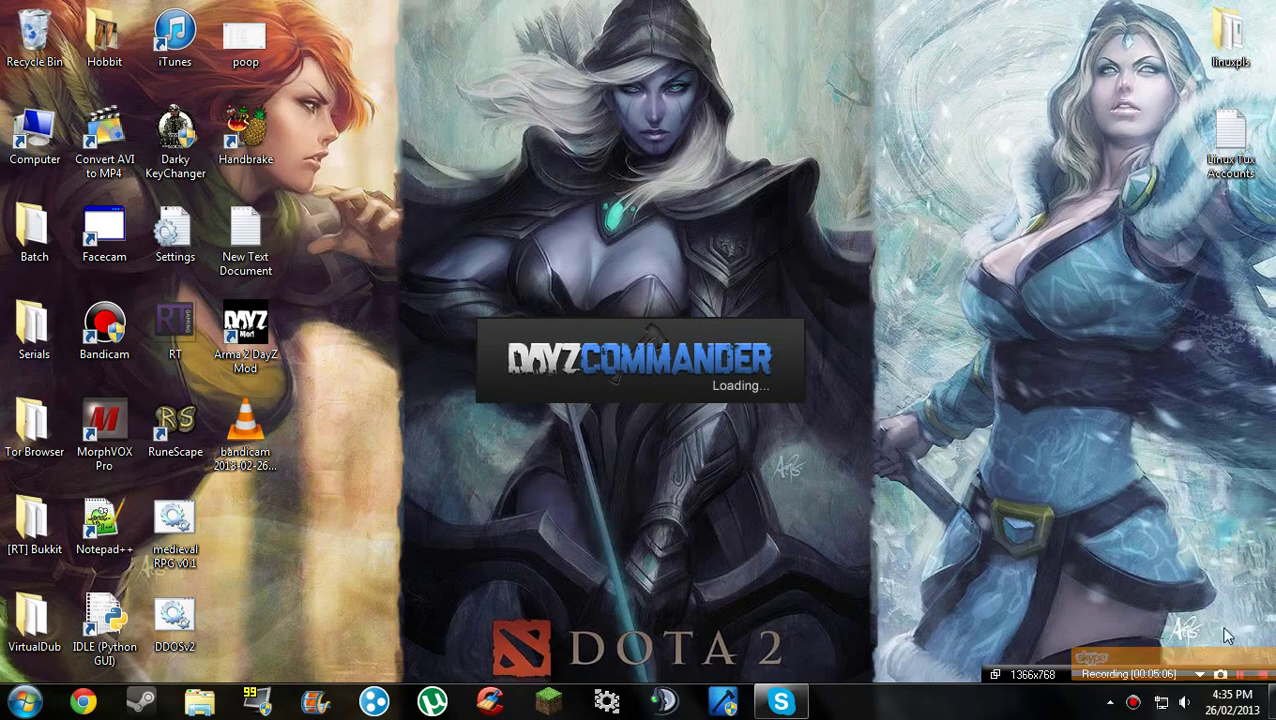
click(1262, 624)
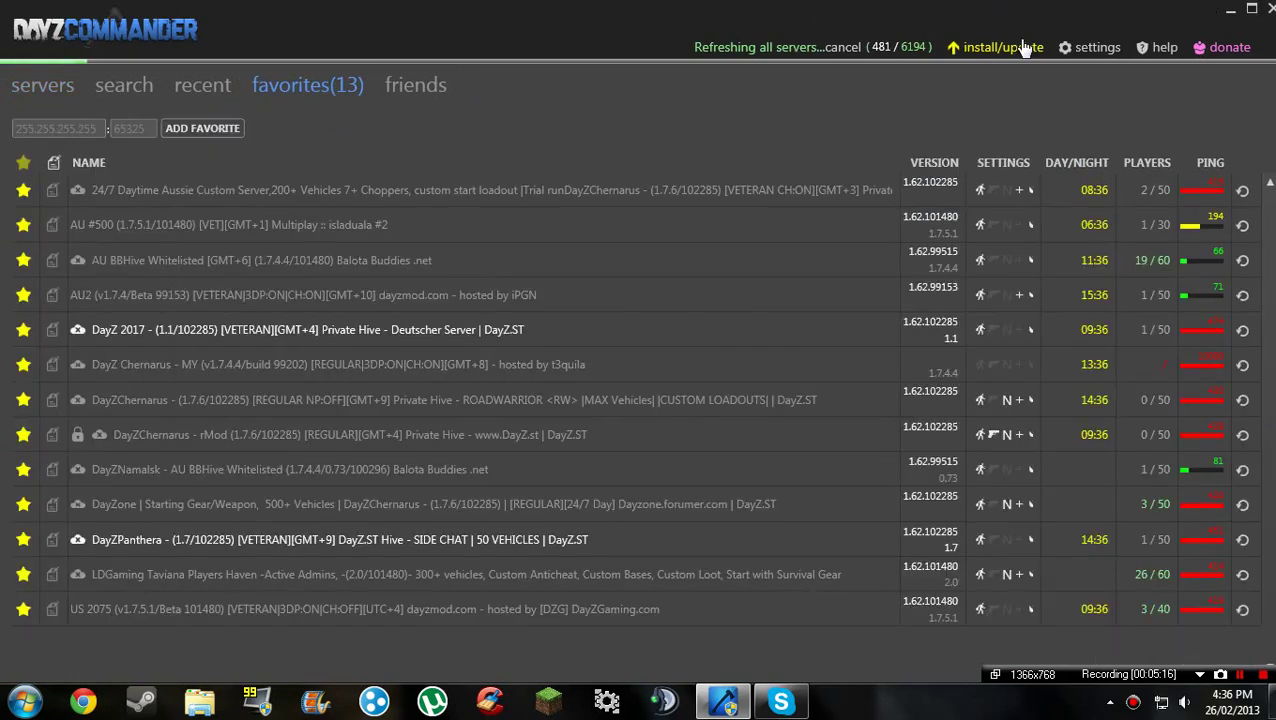
click(1088, 44)
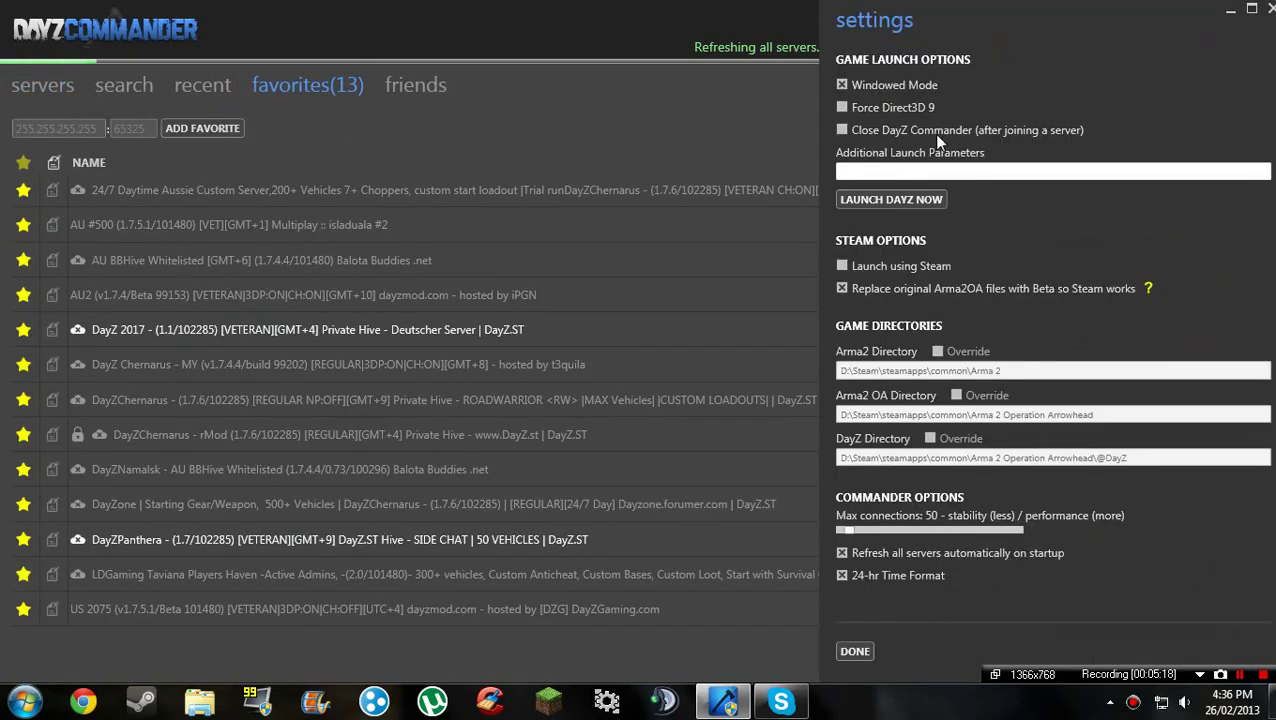
click(855, 651)
click(975, 46)
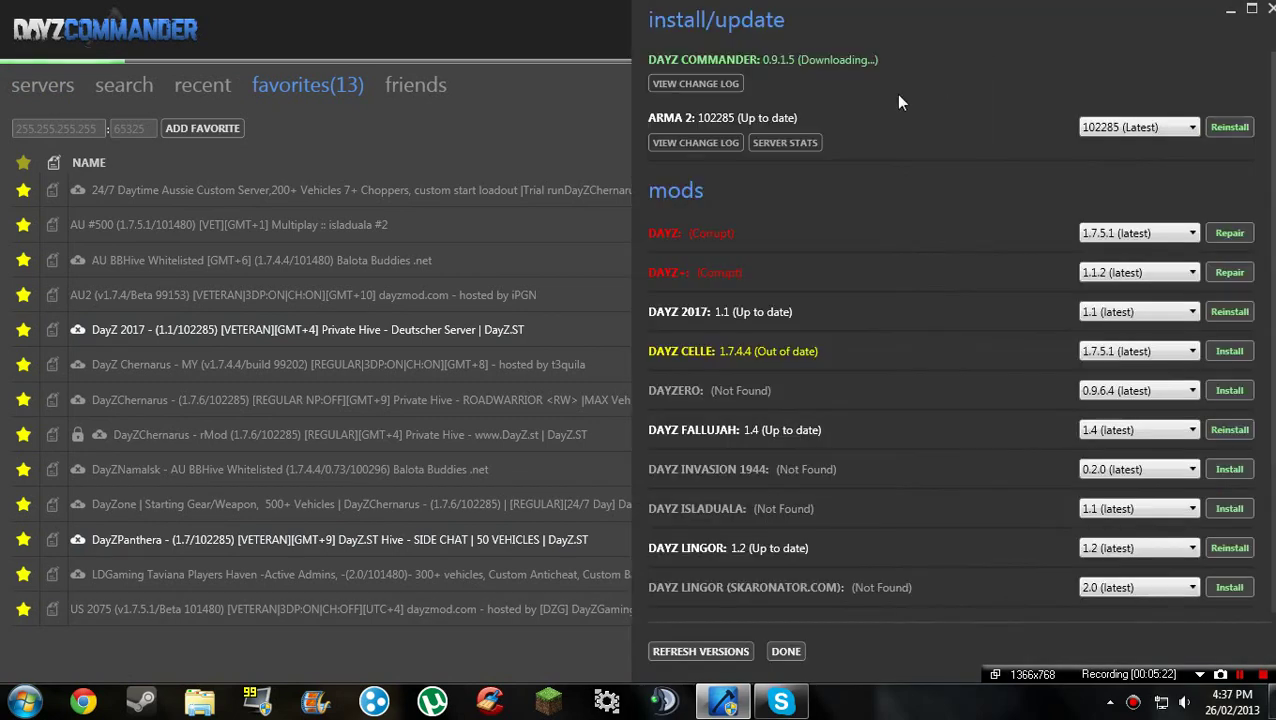
click(1112, 236)
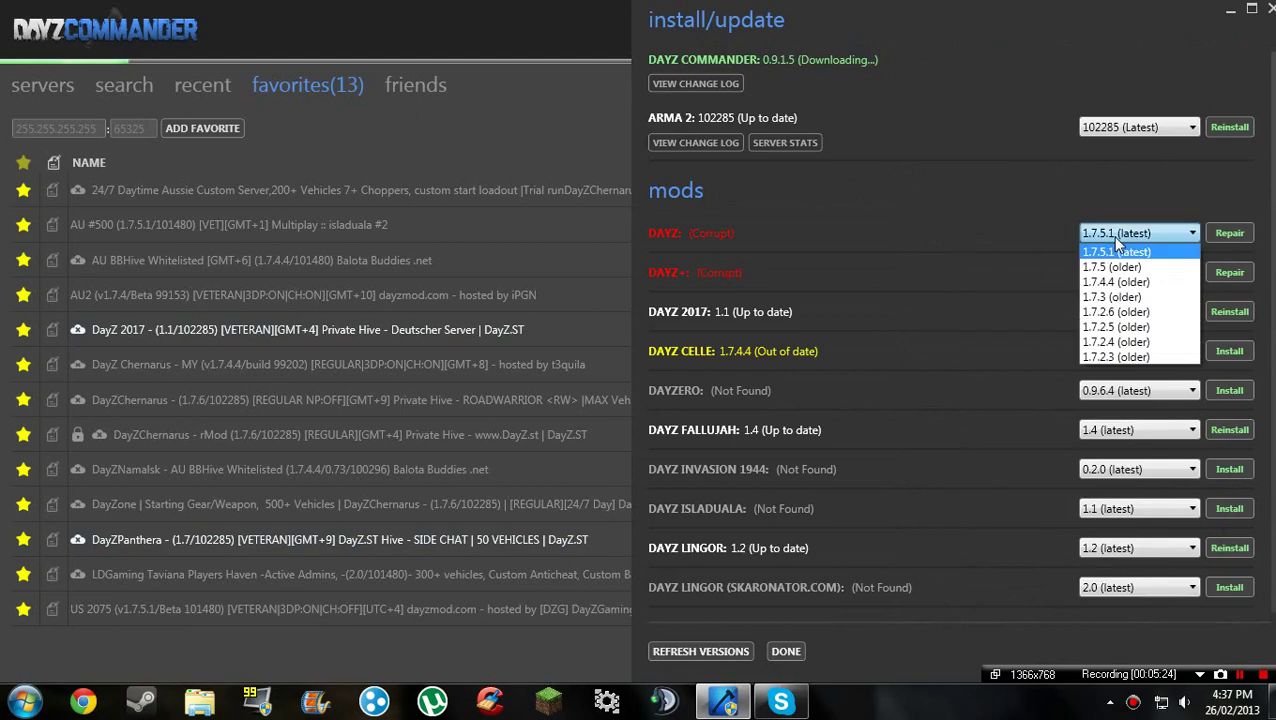
click(1118, 233)
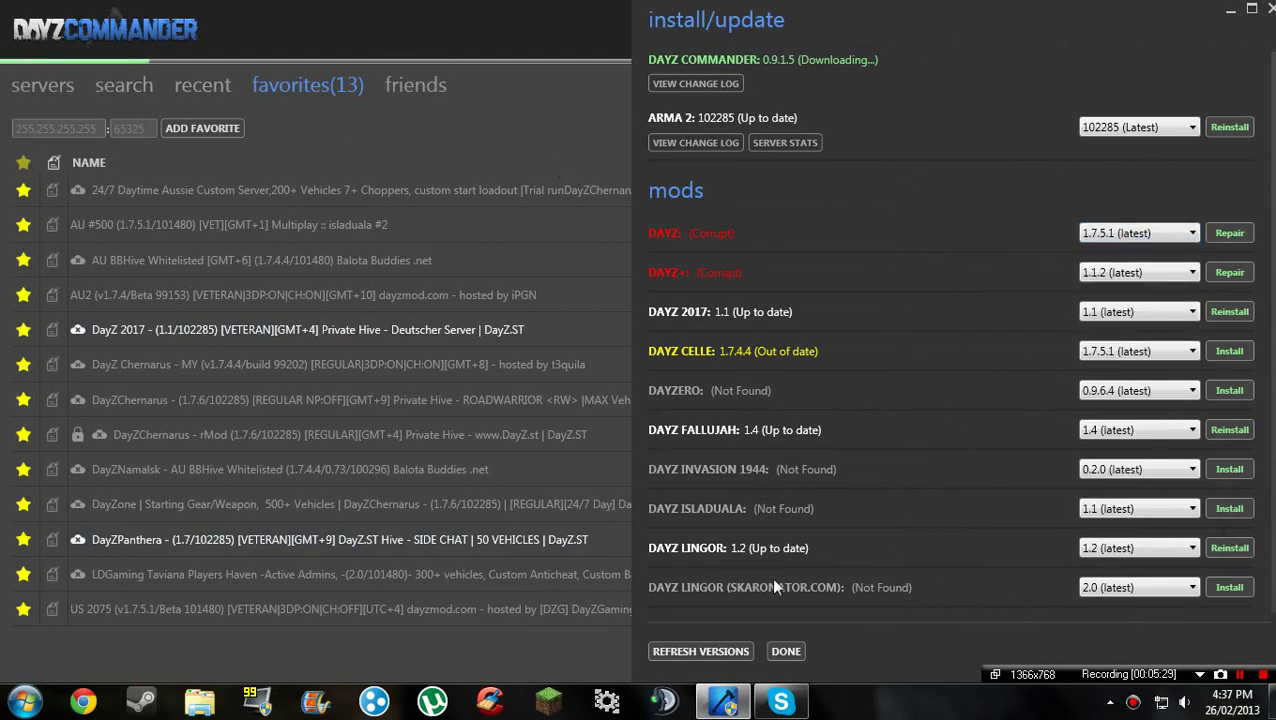
click(786, 651)
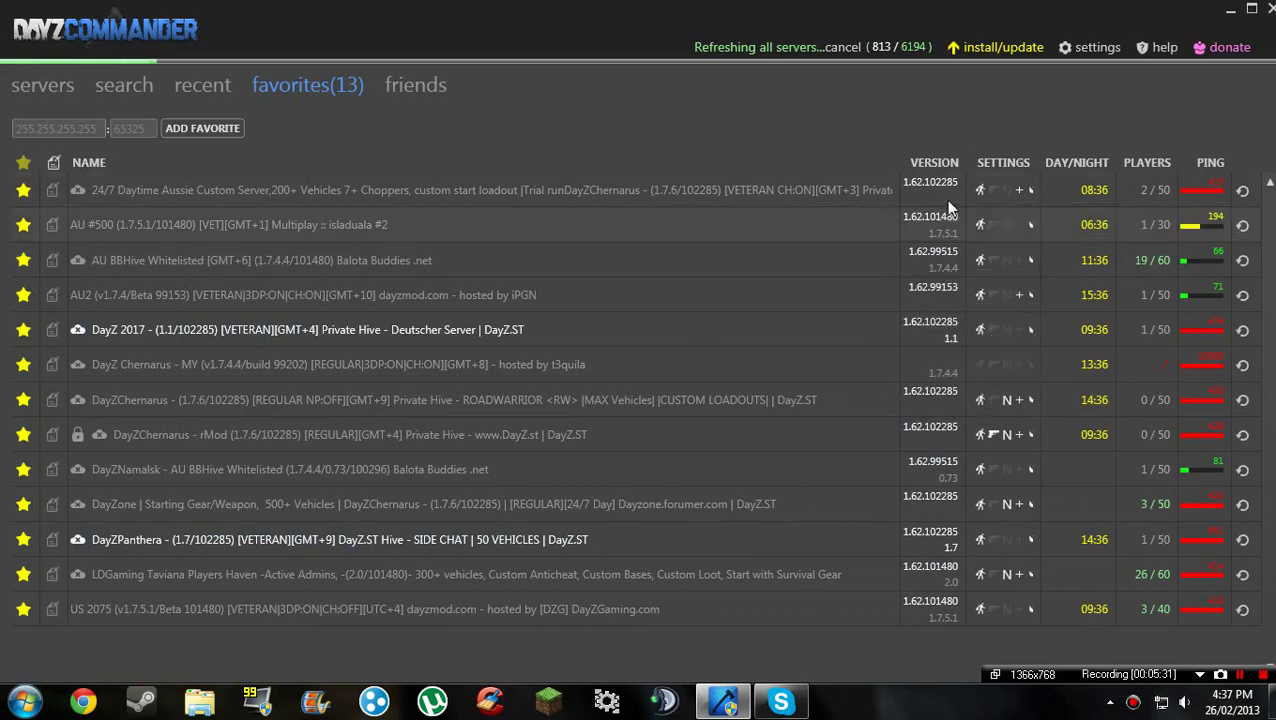
Step: Filter the full server list by name 'NZ 04' with max ping 150 and survivors 0–128
click(38, 86)
click(78, 182)
text(N)
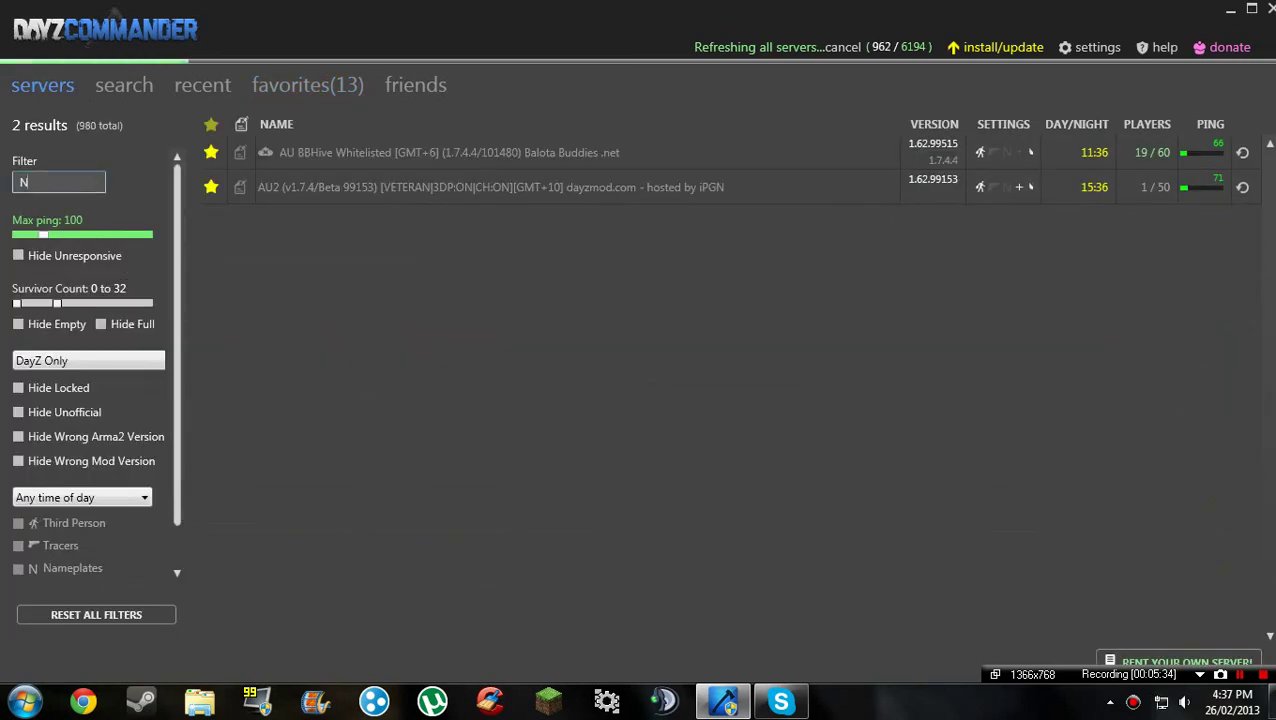
text(Z 04)
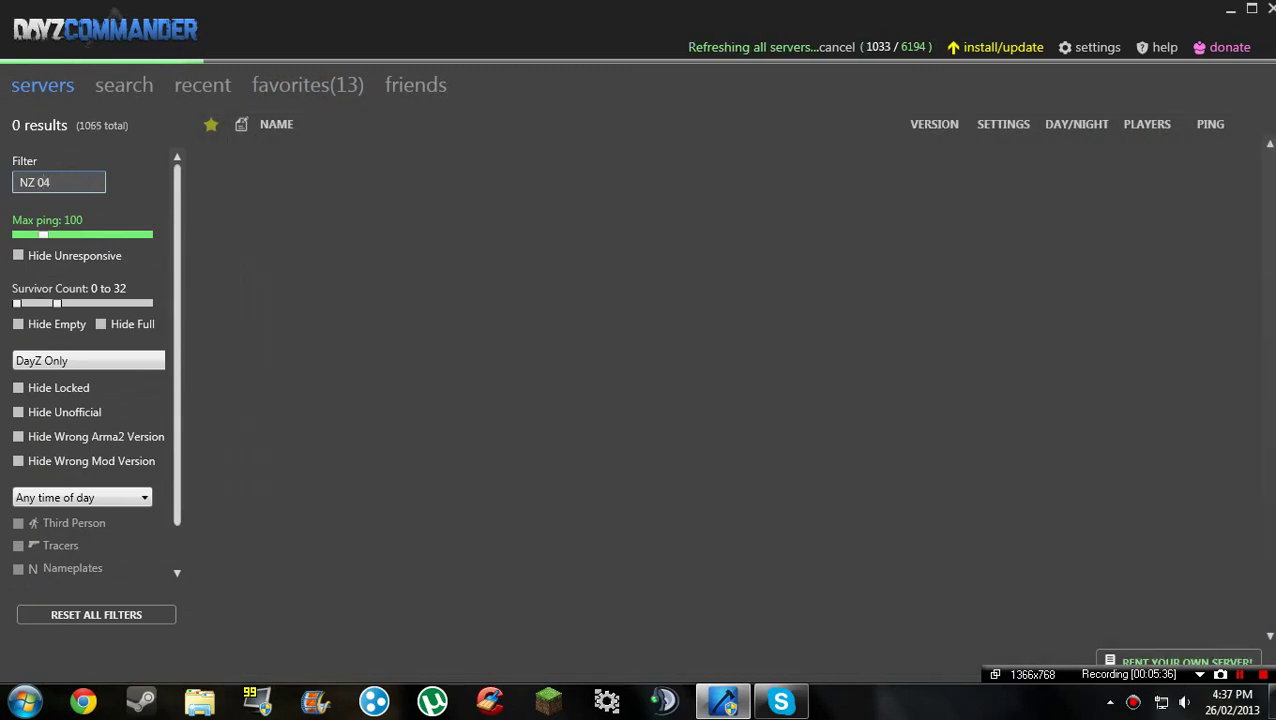
drag(42, 234, 174, 245)
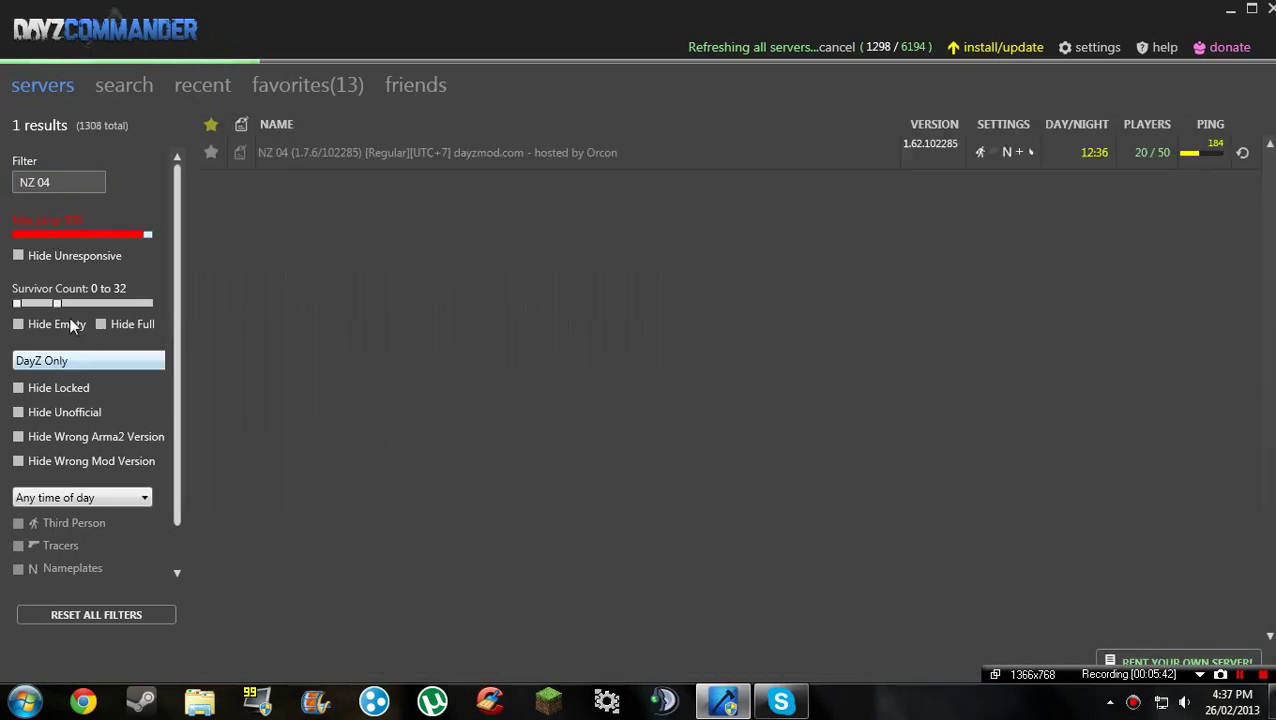
drag(58, 302, 187, 293)
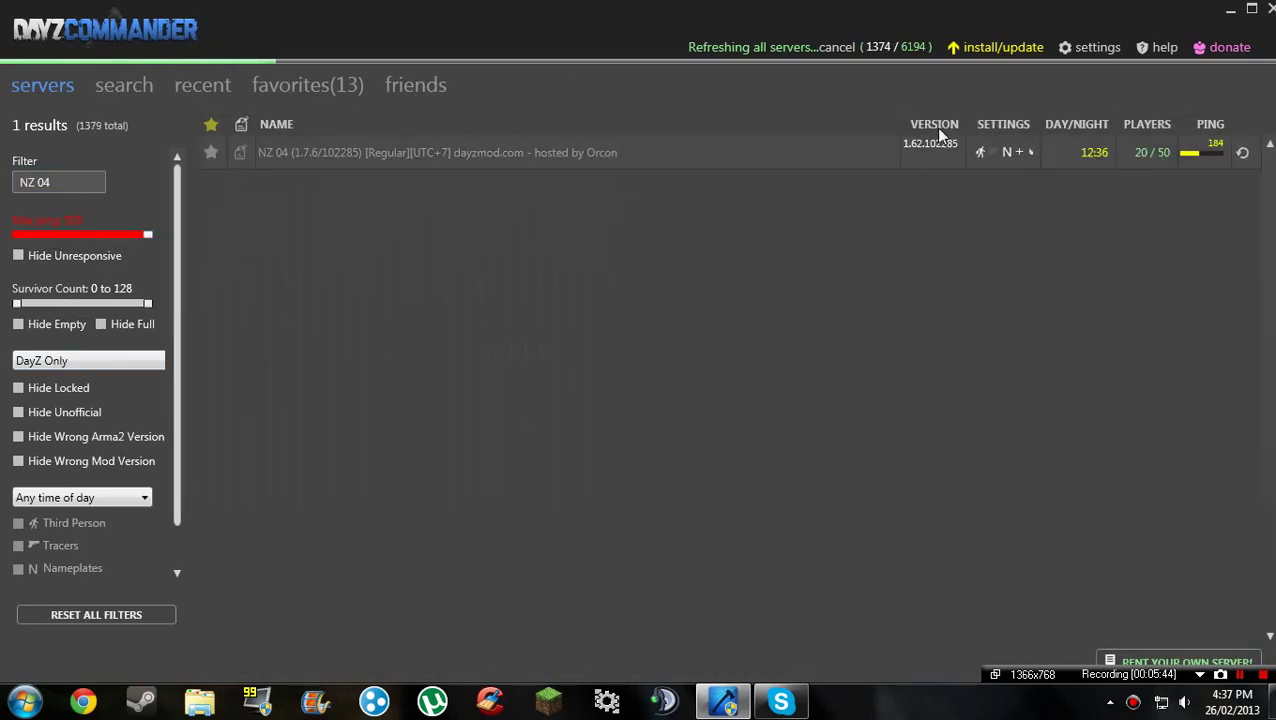
mouse_move(940, 153)
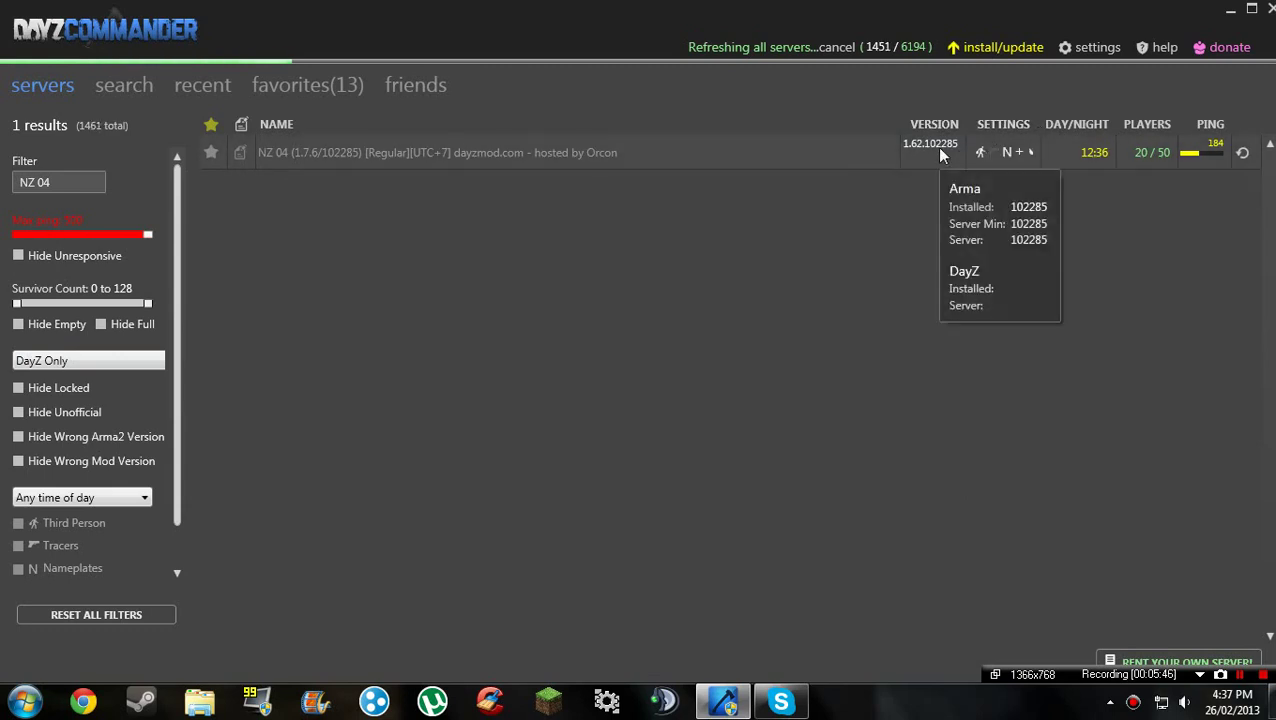
Step: Launch the game on the NZ 04 server, close it, then minimise DayZ Commander to the desktop
click(1243, 155)
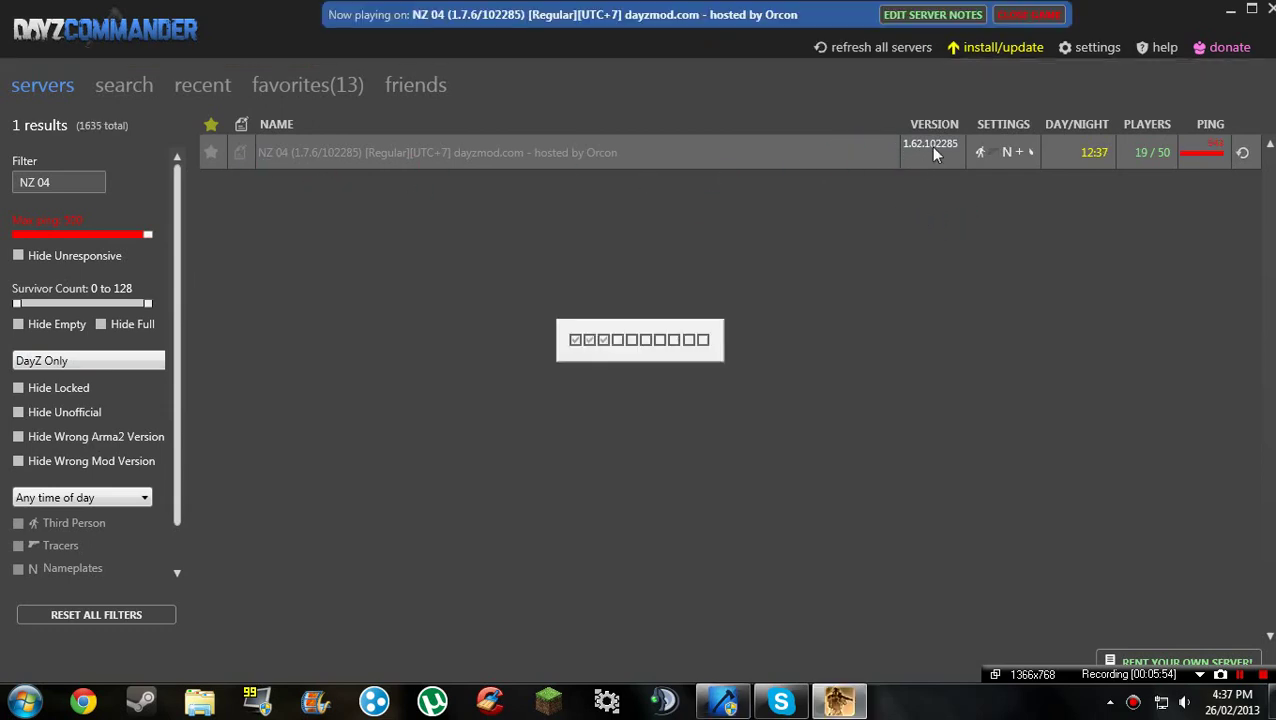
mouse_move(935, 152)
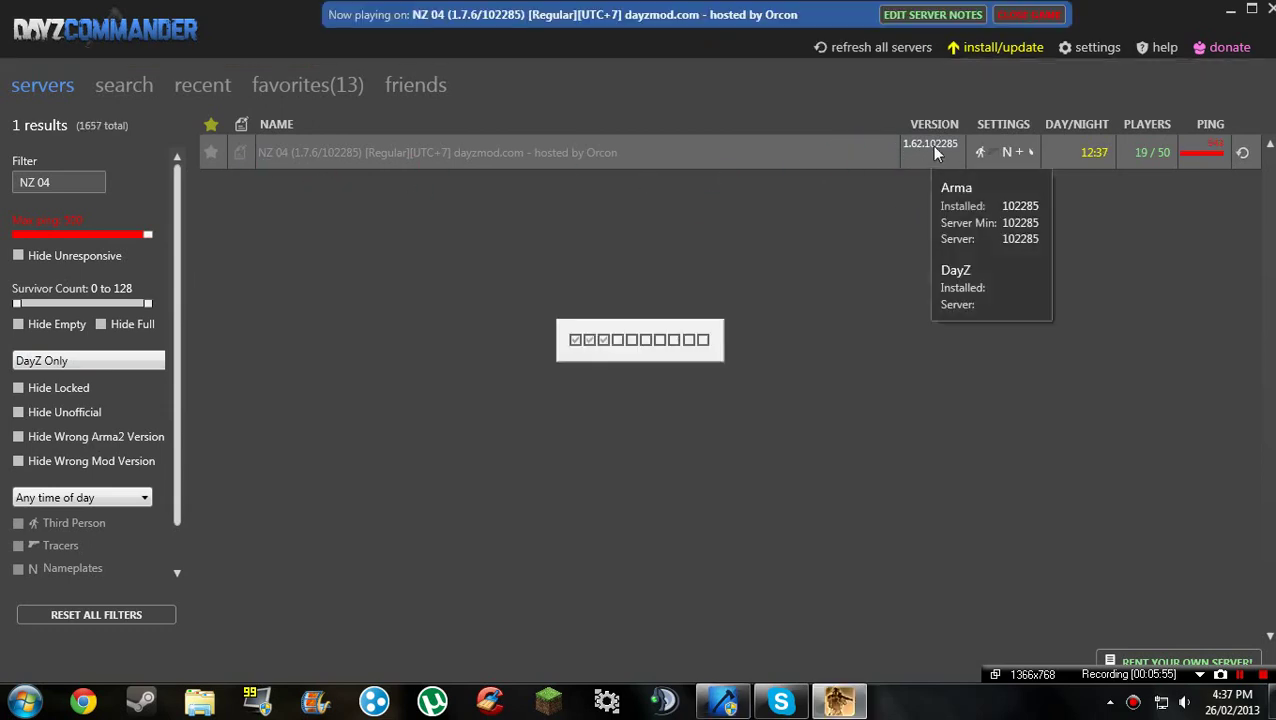
click(1006, 20)
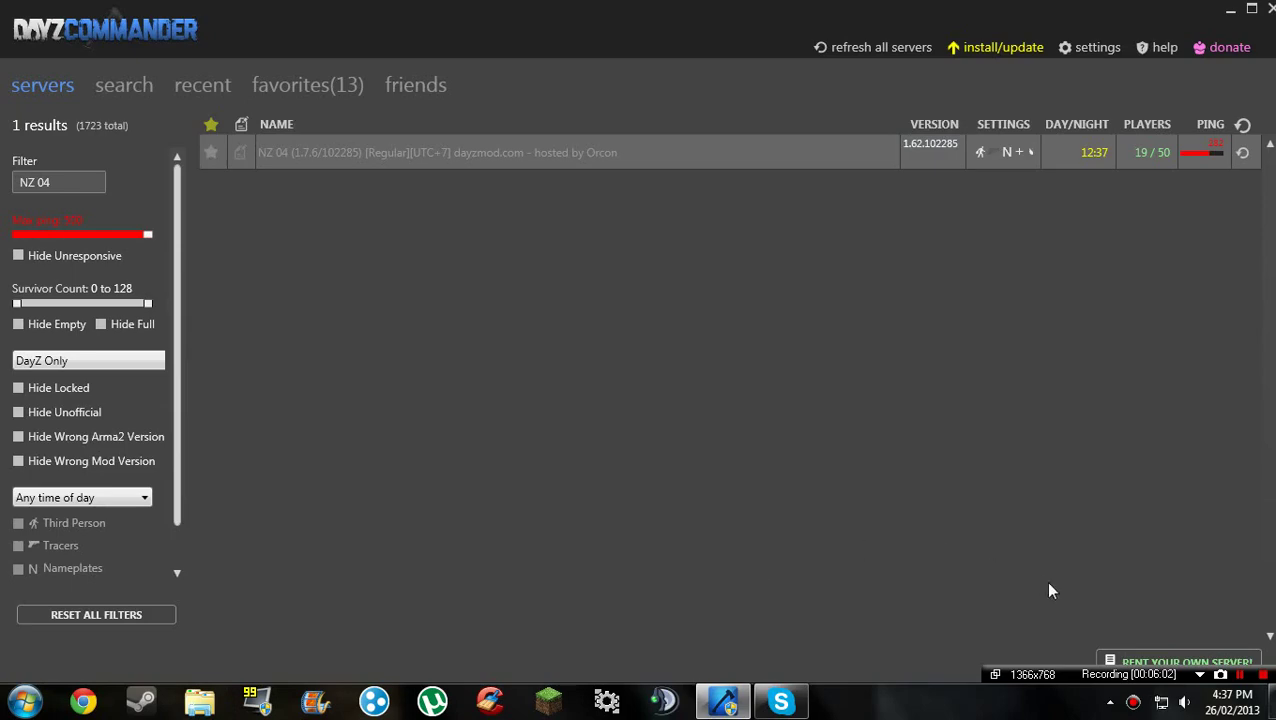
click(723, 700)
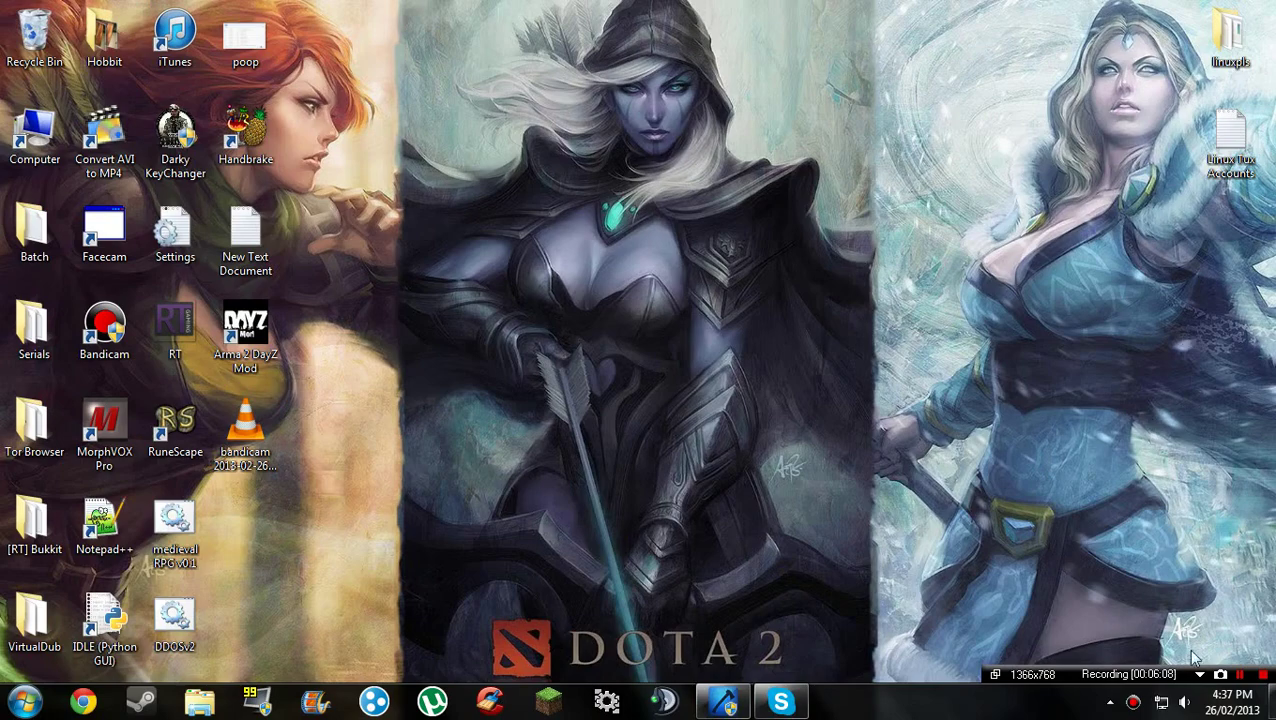
Step: Bring the game window forward and toggle the Steam overlay open and closed twice
click(1239, 676)
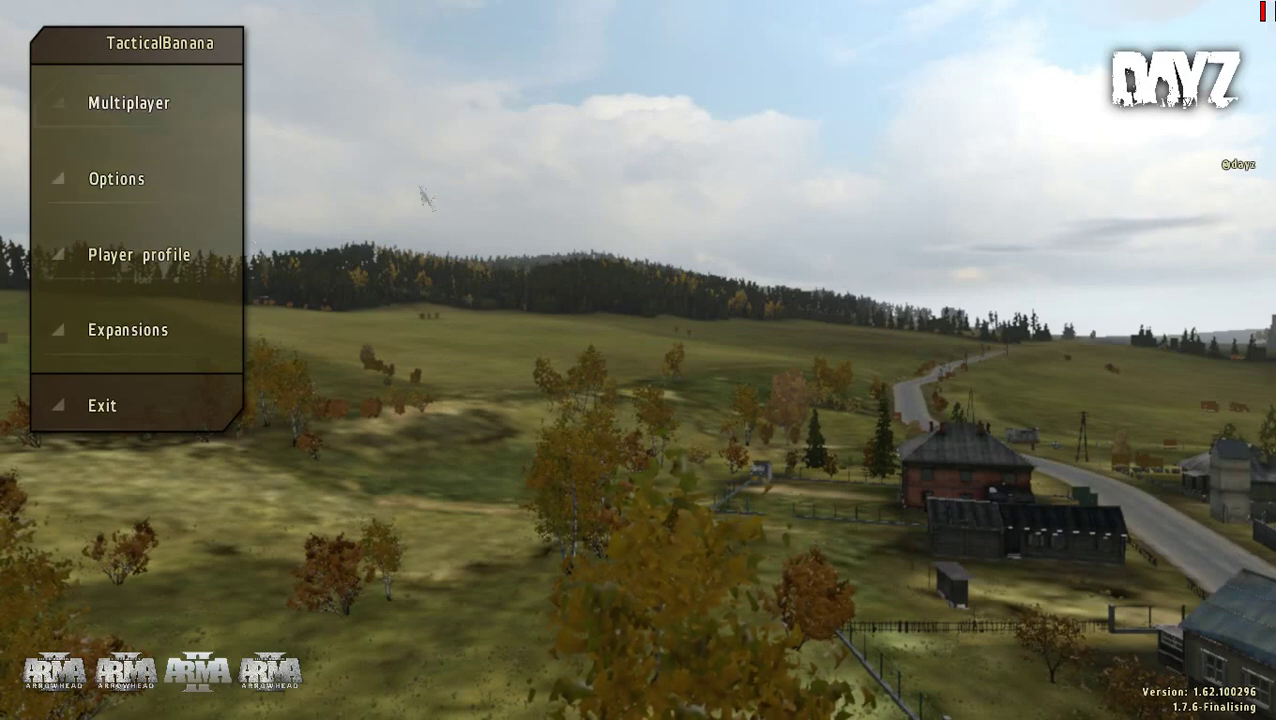
key(shift+Tab)
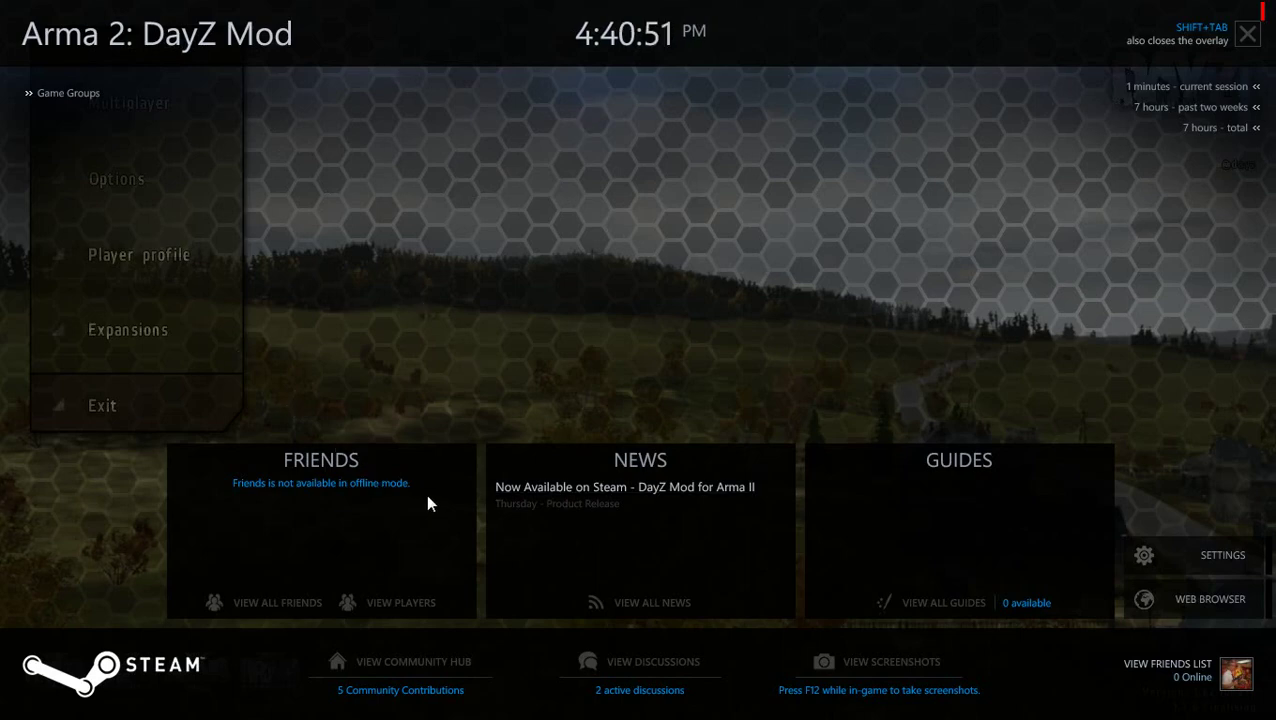
key(shift+Tab)
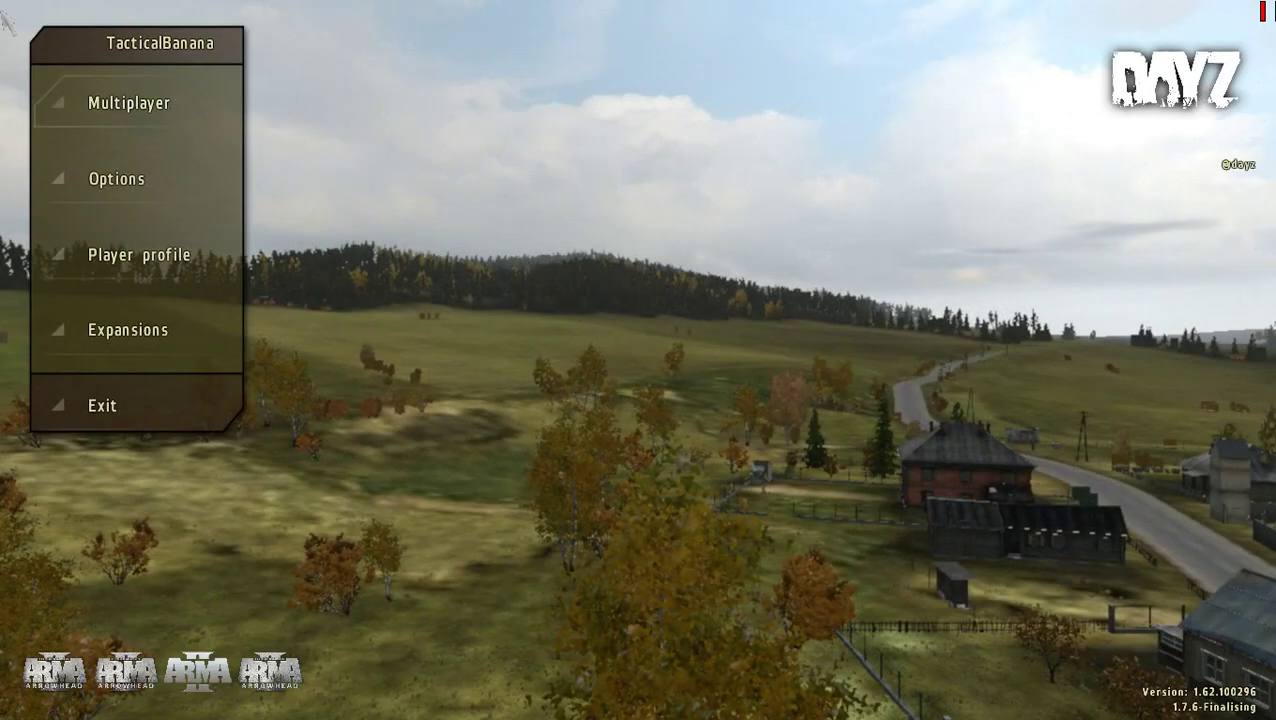
key(shift+Tab)
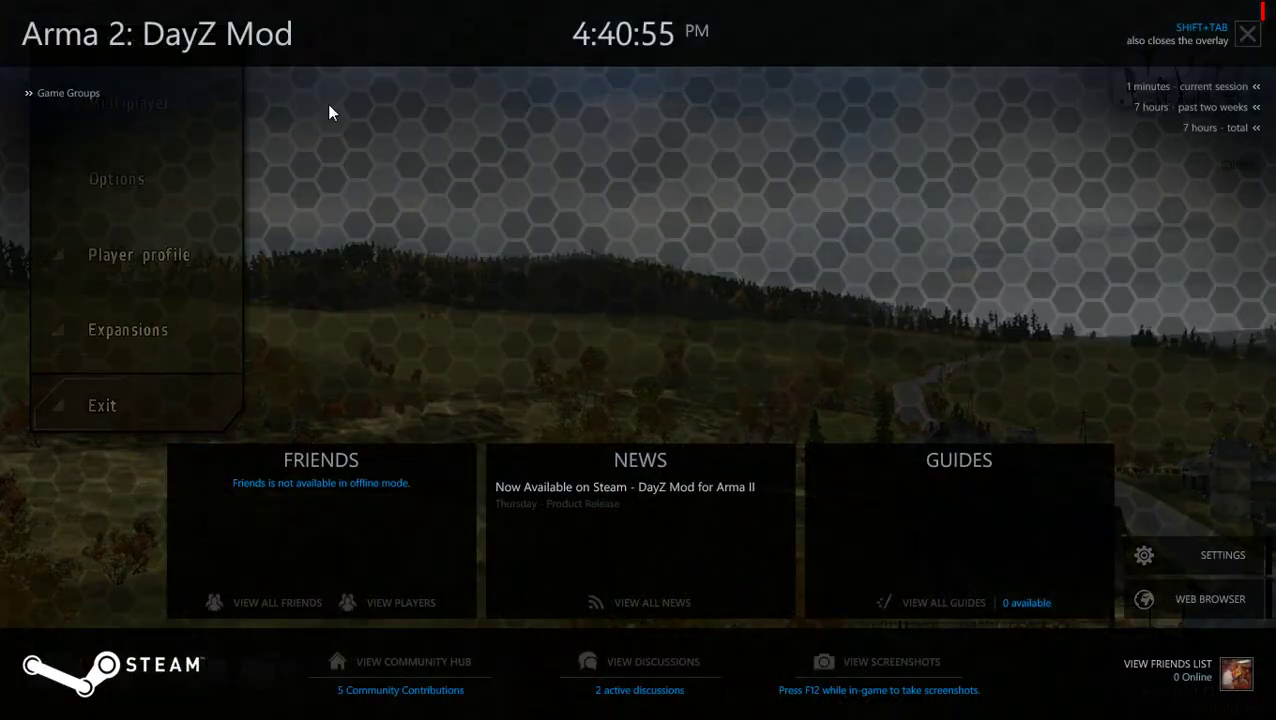
key(shift+Tab)
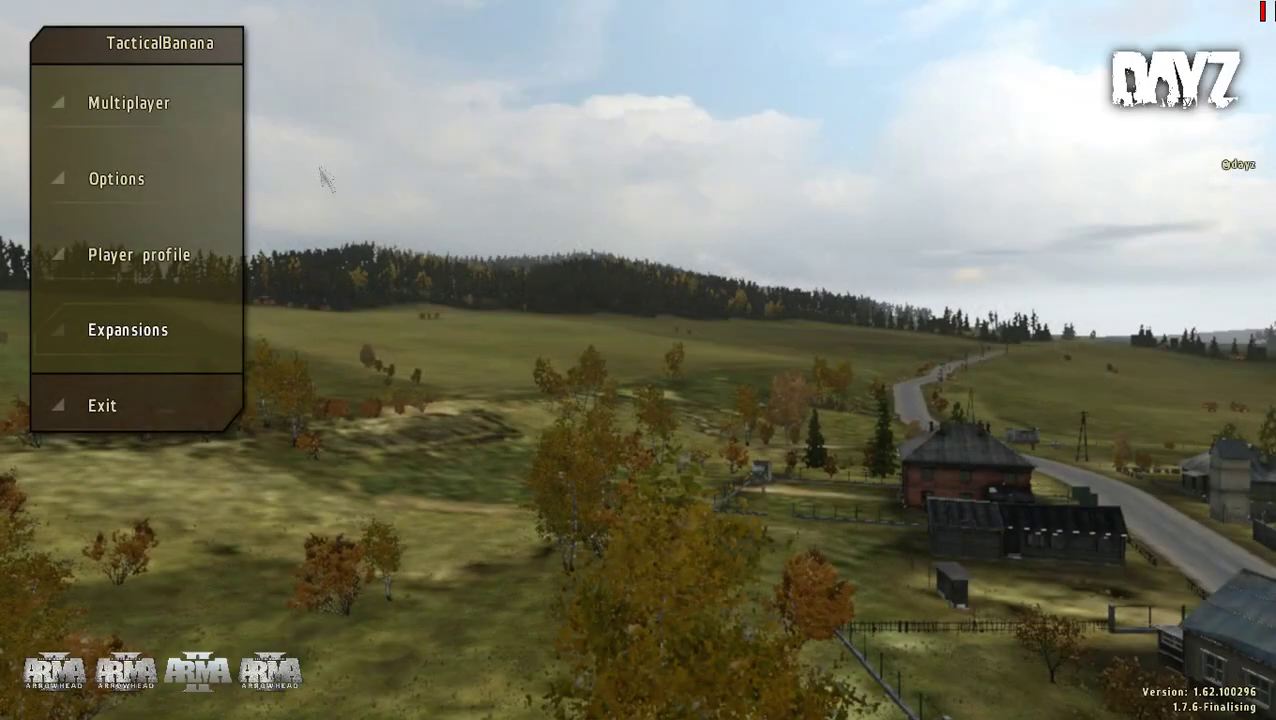
Step: Open the multiplayer browser, open and cancel the filter settings twice, then return to the main menu
click(155, 113)
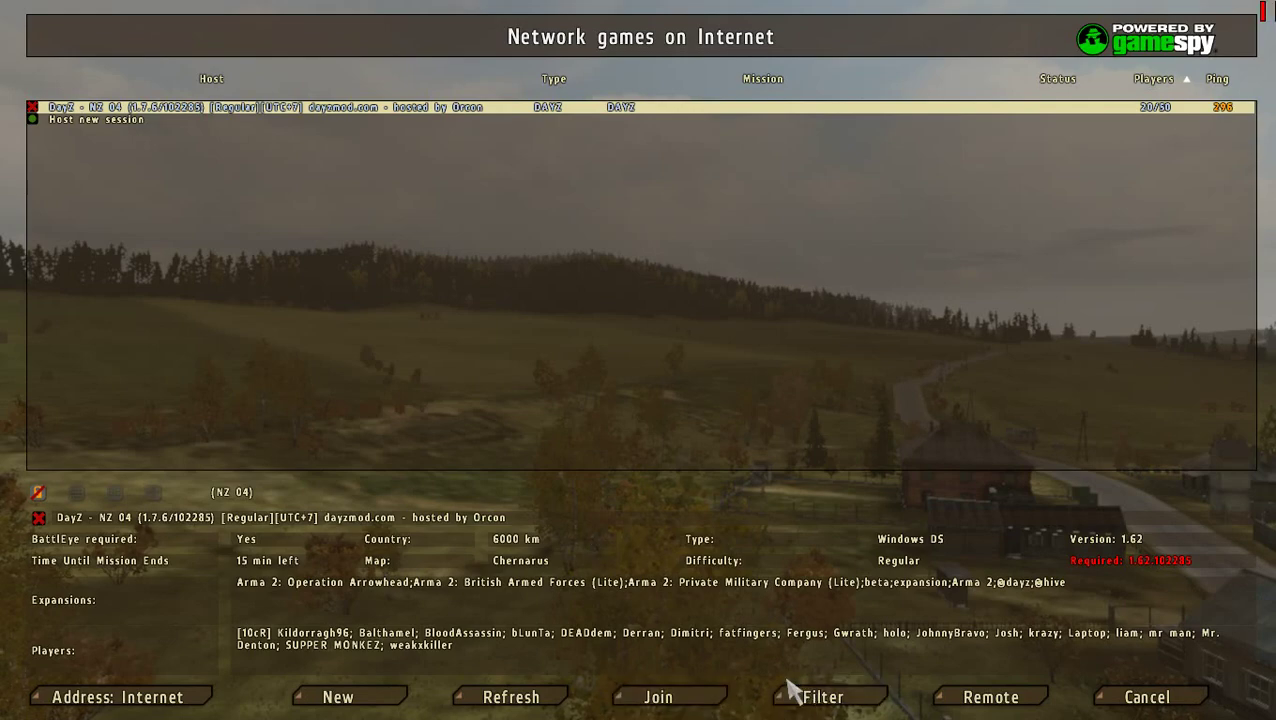
click(822, 697)
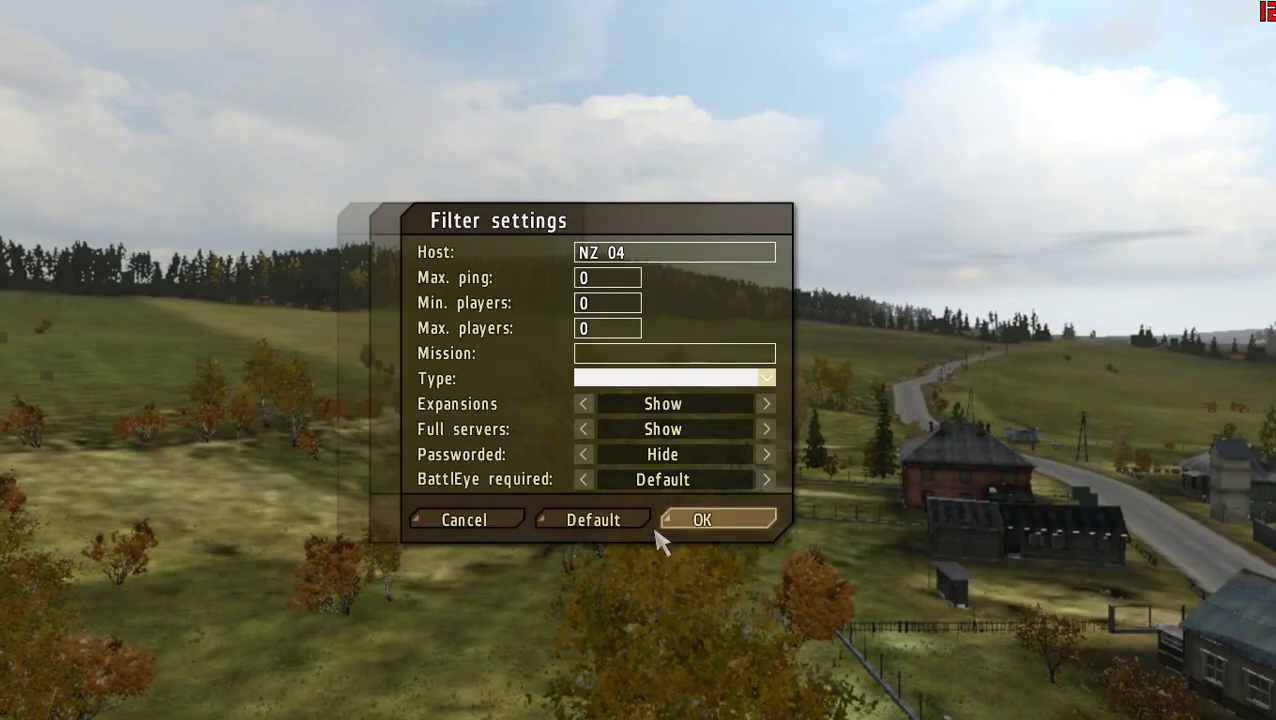
click(484, 527)
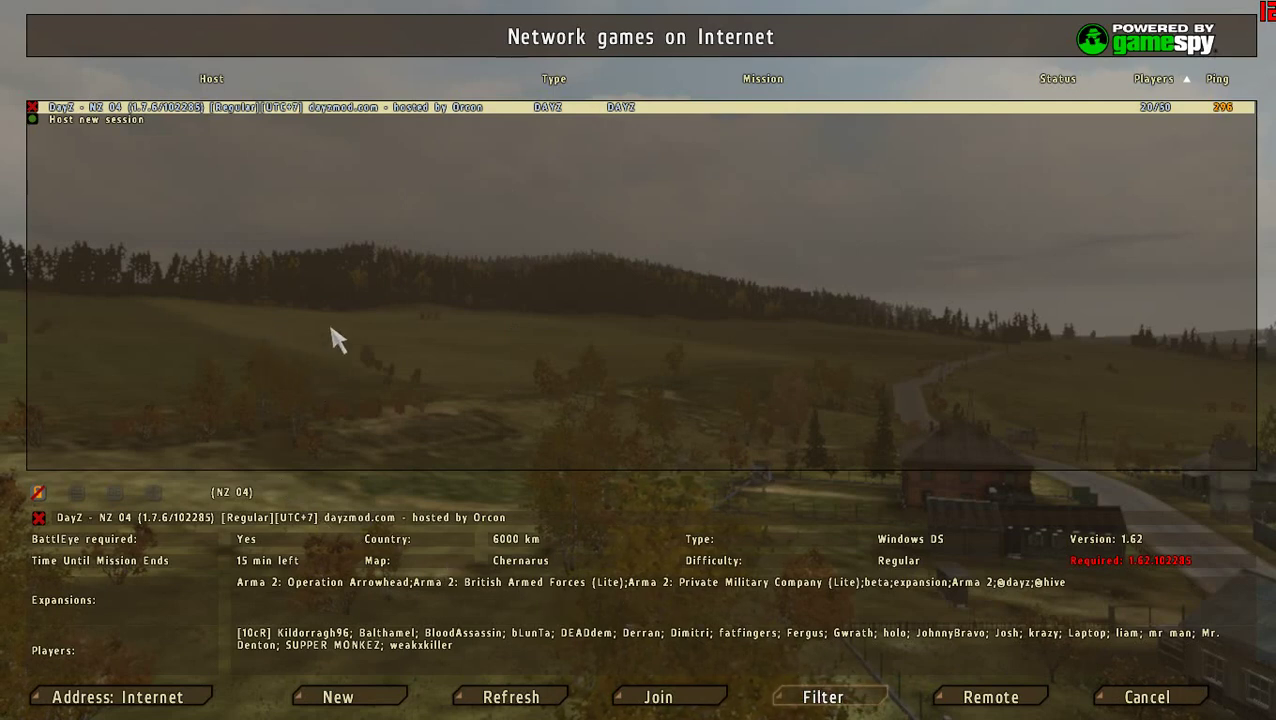
click(826, 705)
click(474, 520)
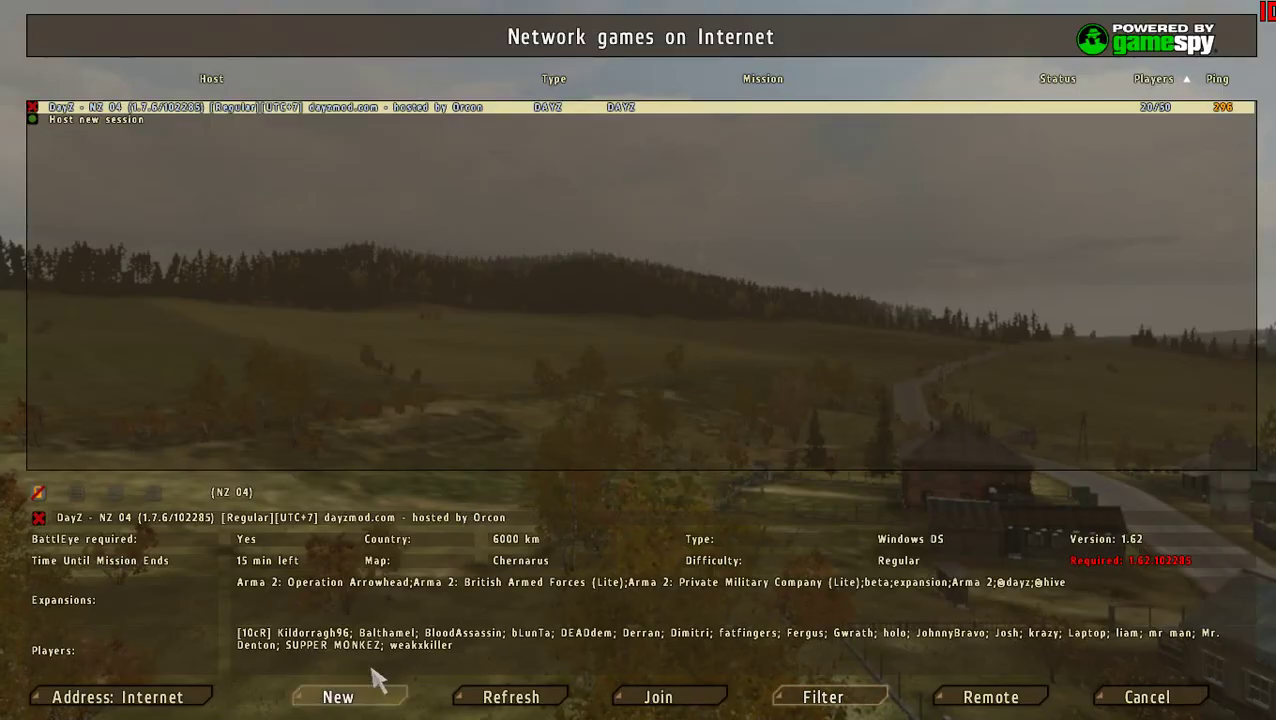
click(1176, 703)
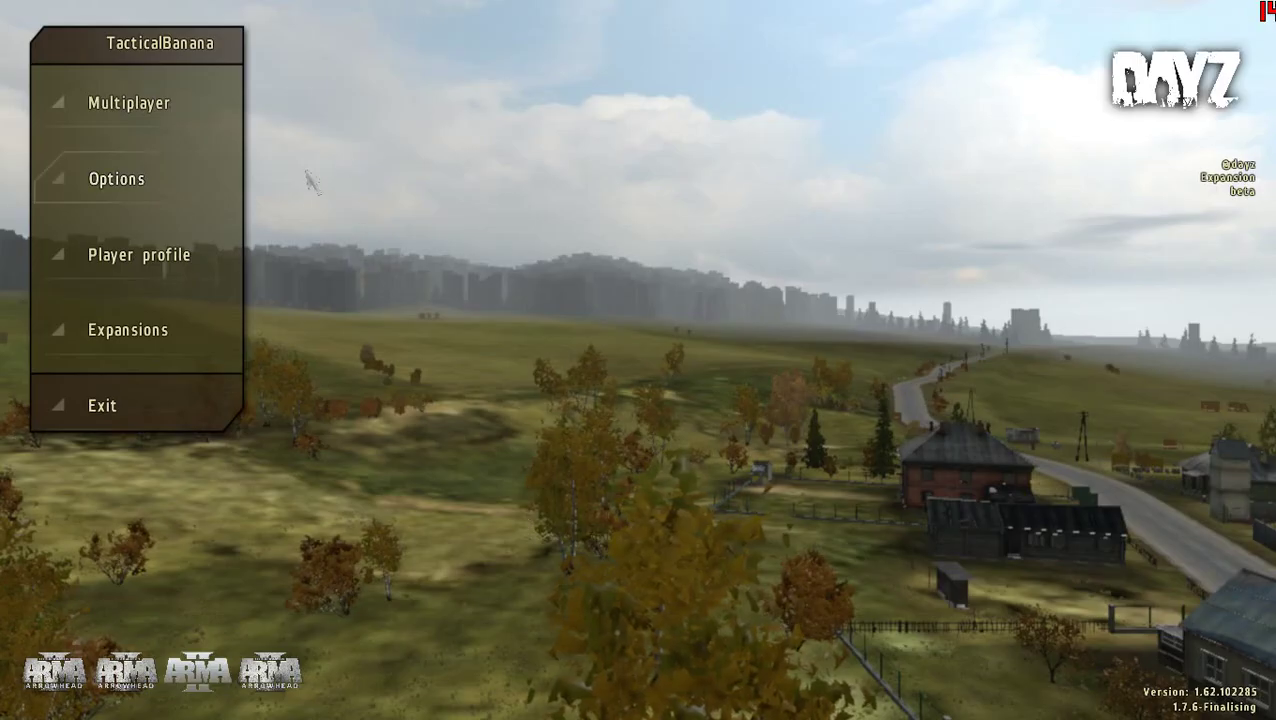
Step: In the multiplayer browser, filter servers by host 'NZ', then narrow the host filter to 'NZ 0'
click(140, 102)
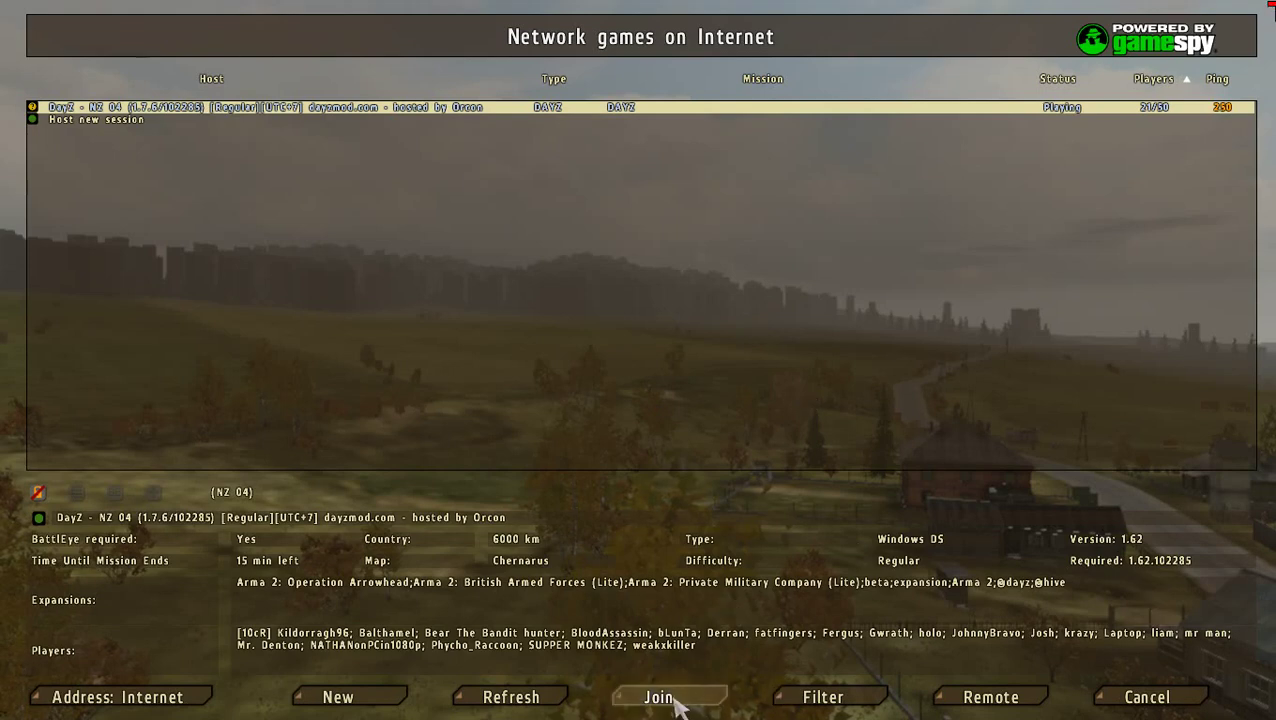
click(832, 697)
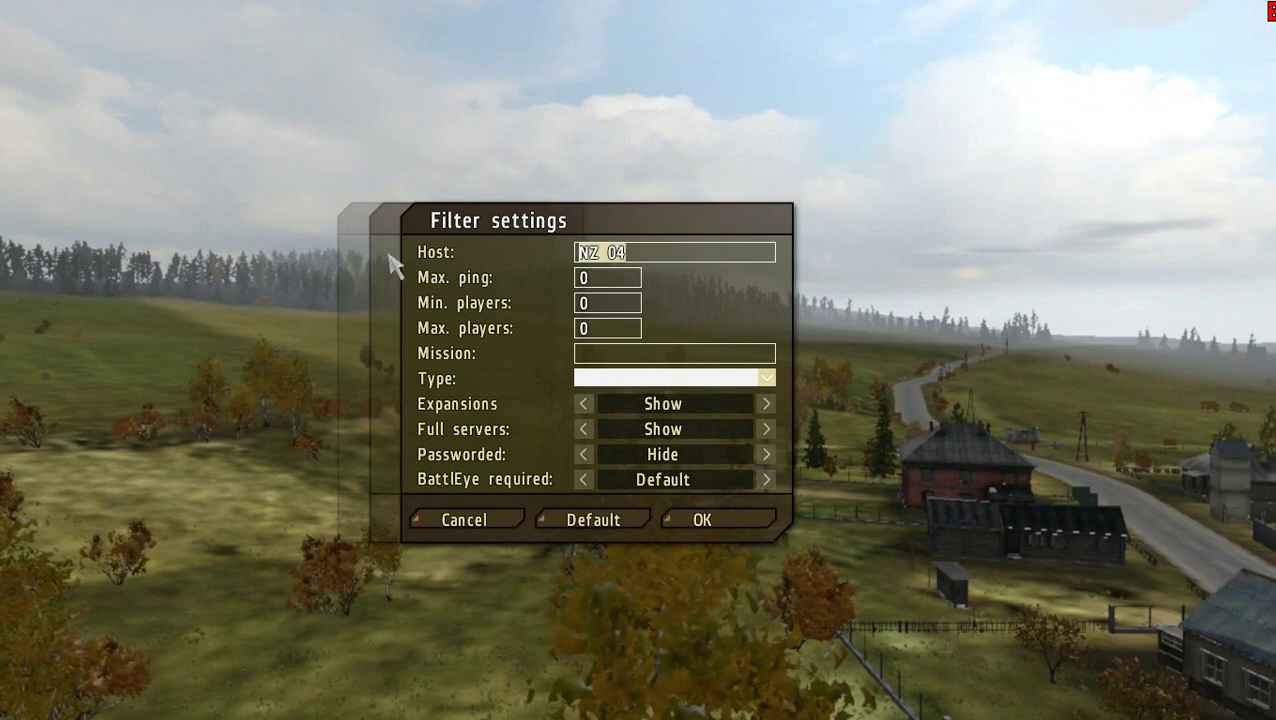
key(BackSpace)
text(NZ)
key(Return)
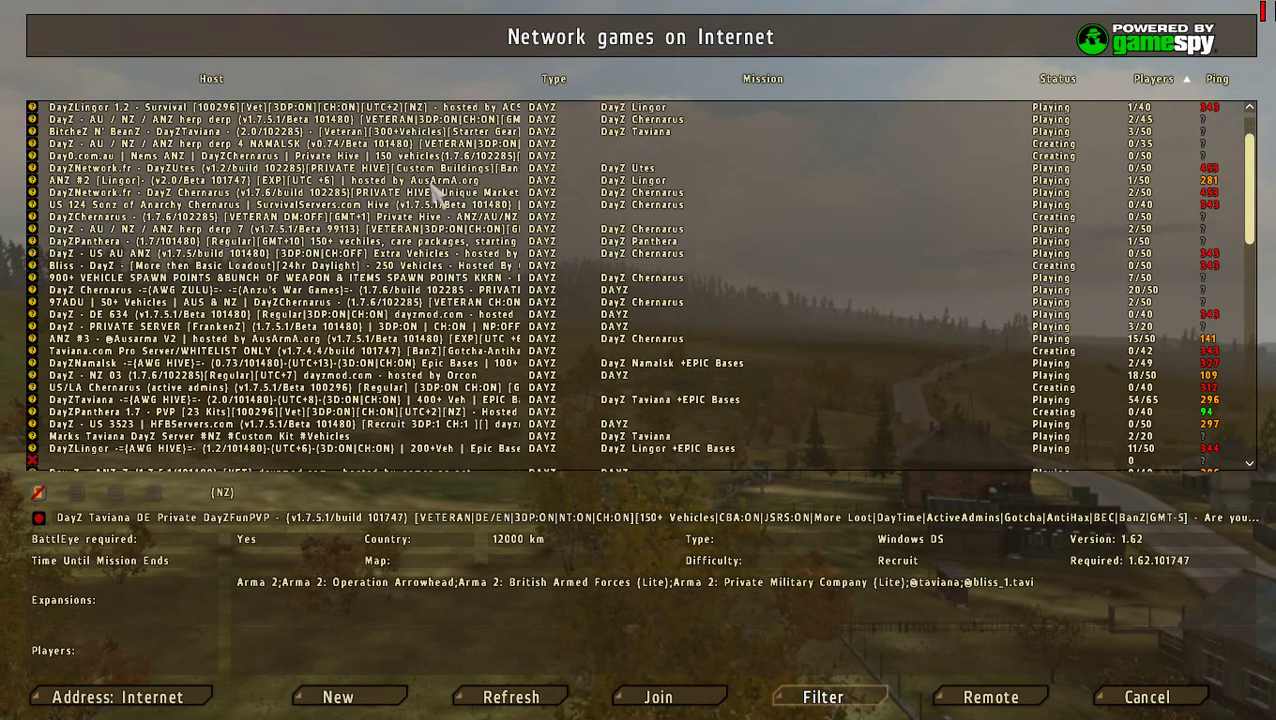
click(823, 697)
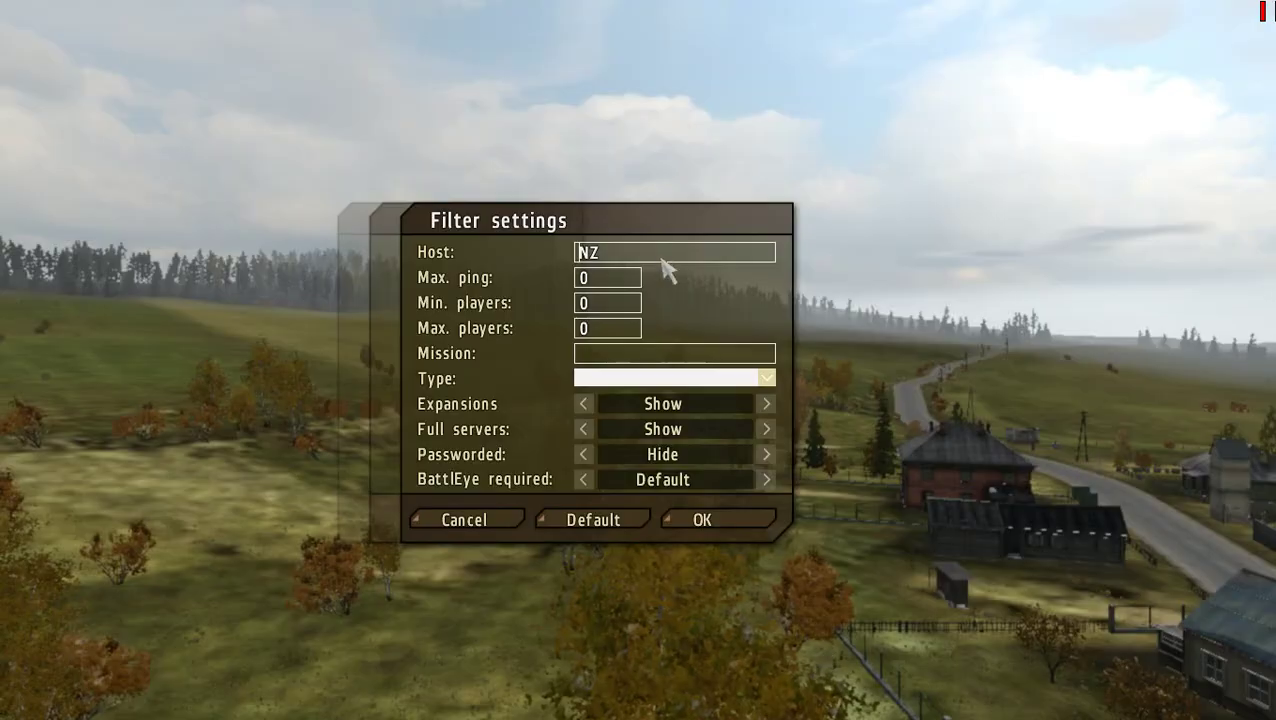
text(0)
key(Return)
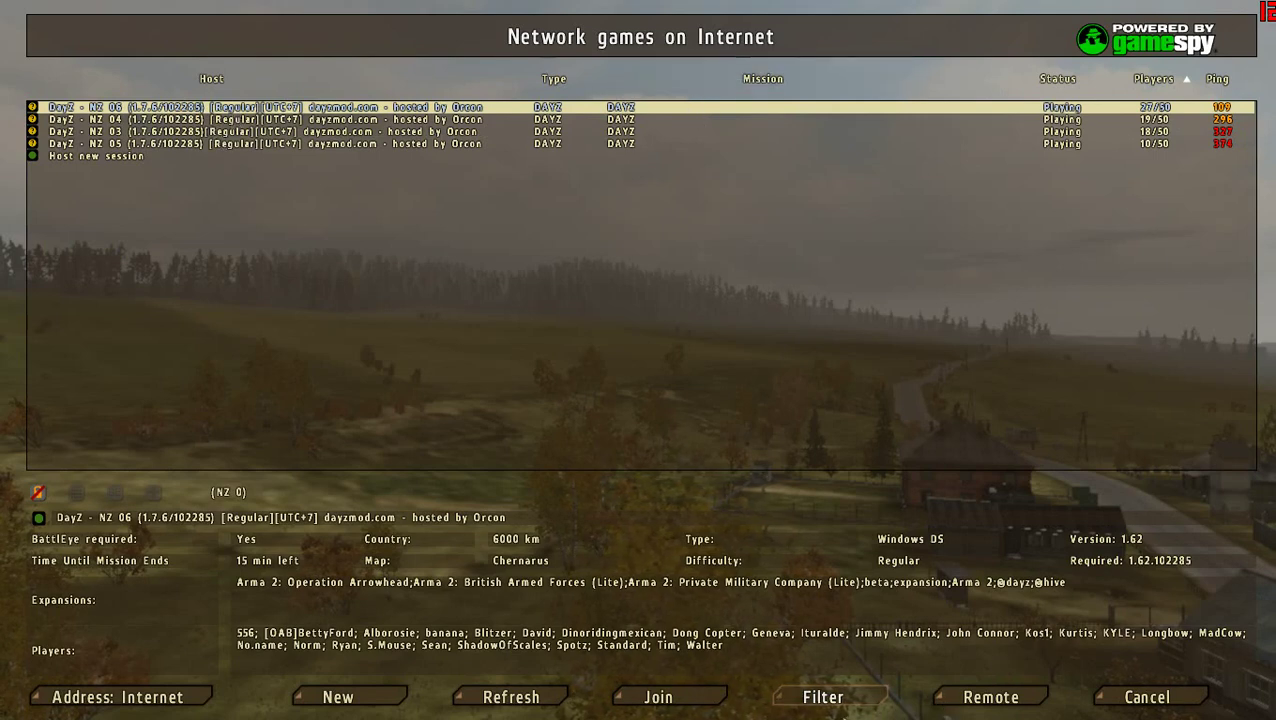
Step: Join the DayZ - NZ 06 server, scroll through the BLUFOR roles list, and confirm the lobby
click(686, 702)
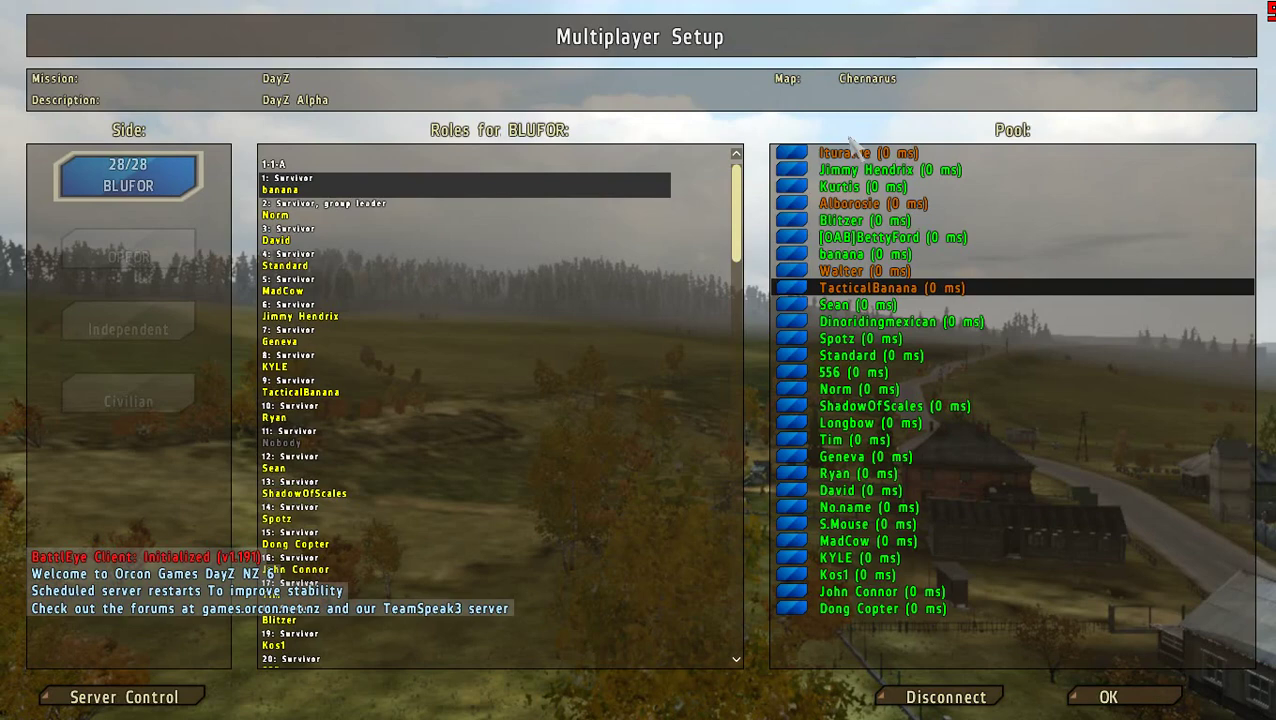
scroll(745, 185, down, 3)
drag(748, 268, 746, 421)
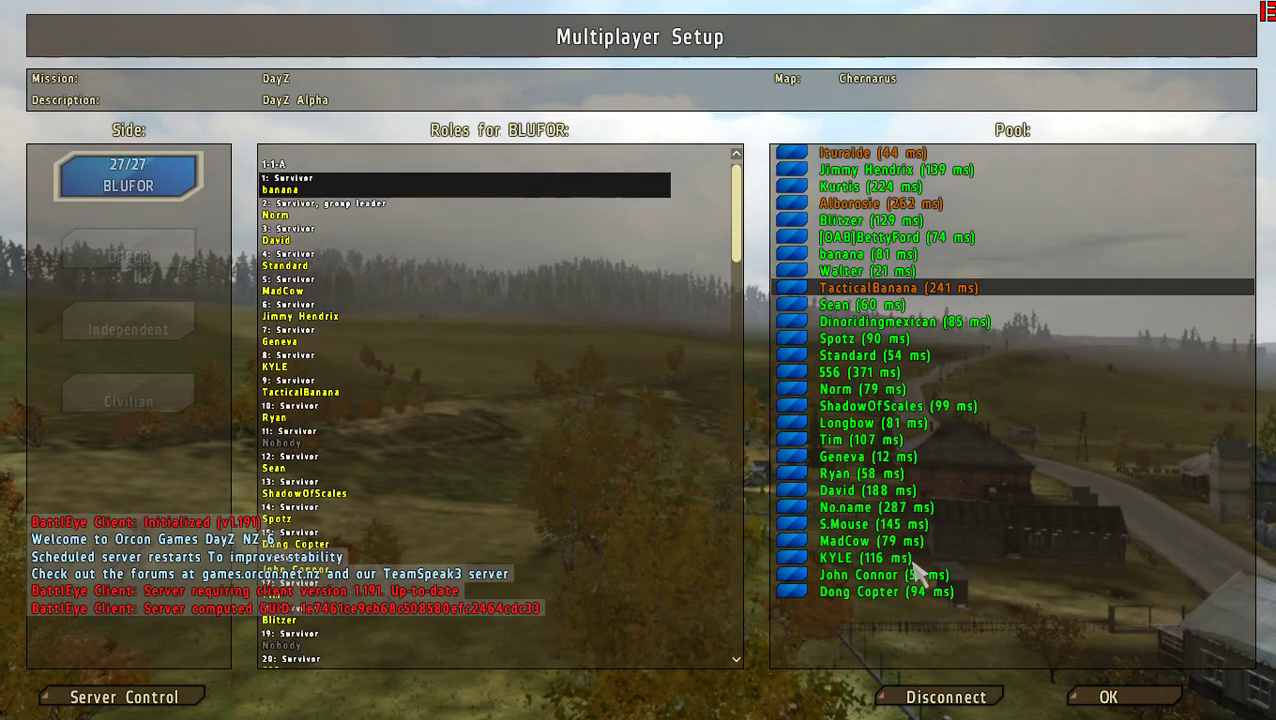
click(1108, 697)
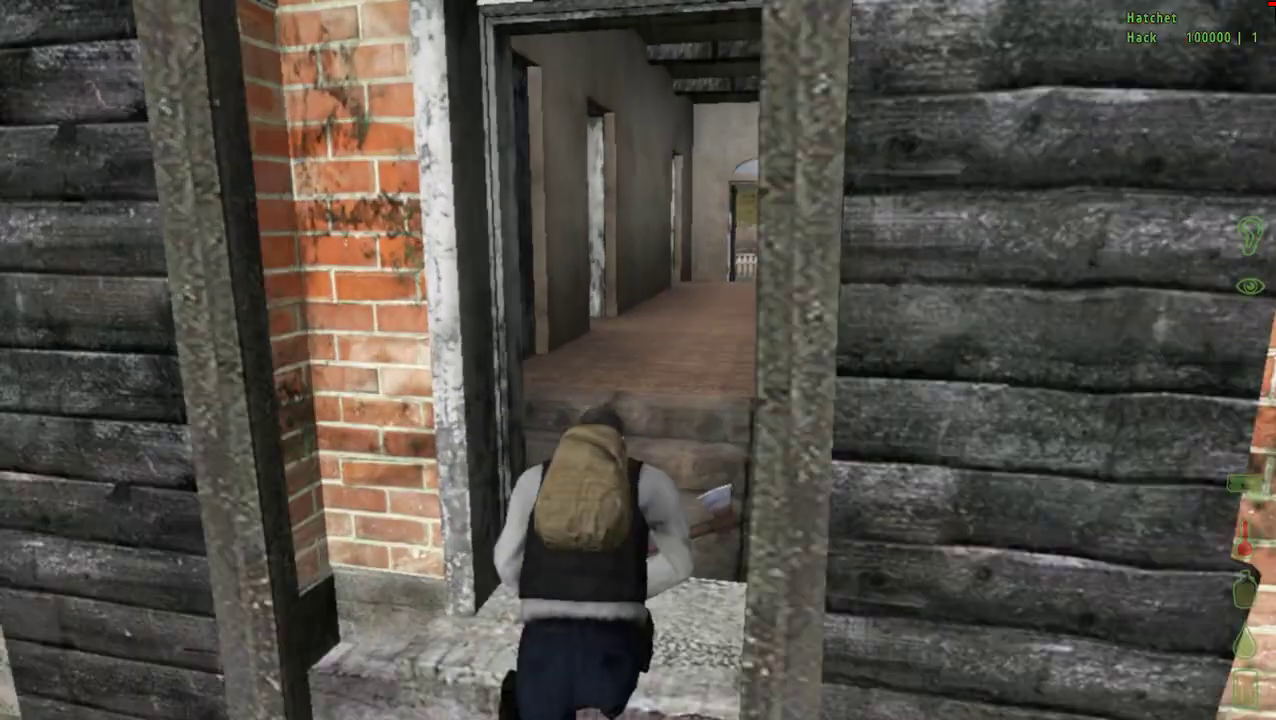
Step: Run forward up the corridor steps and through the doorway into the grey room
key(w)
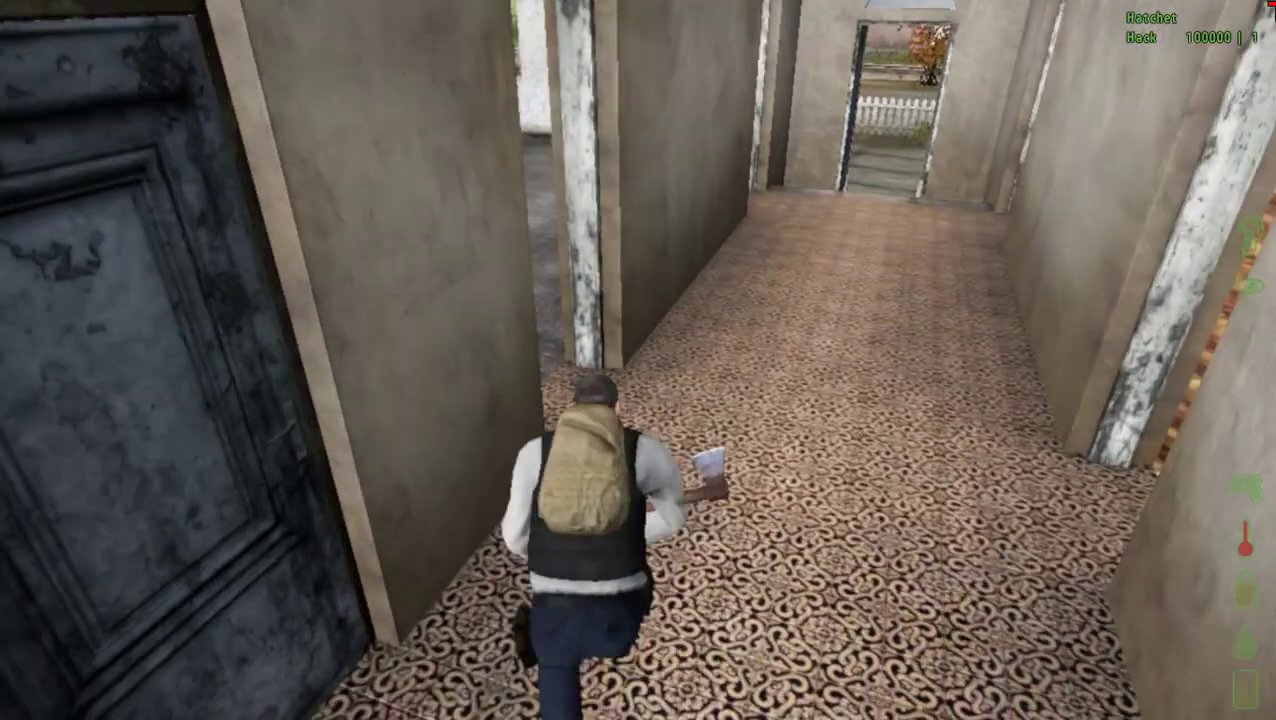
key(w)
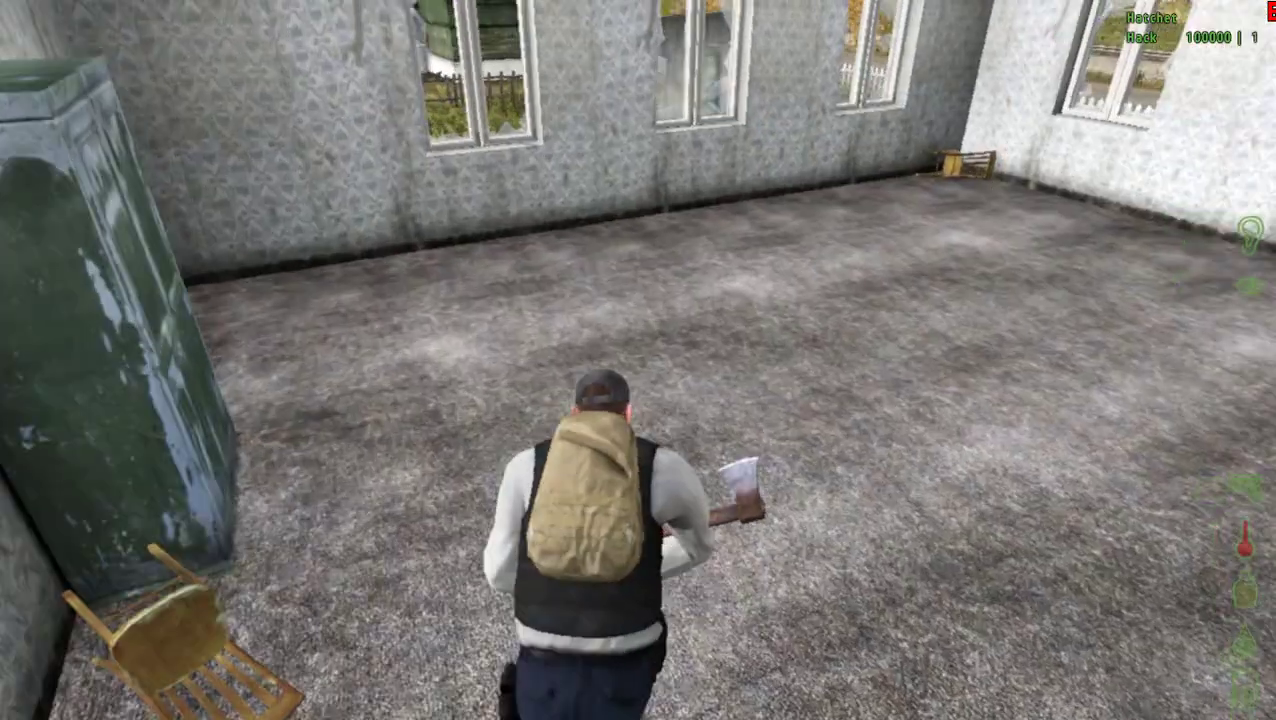
Step: Abort the mission, disconnect from the NZ 06 server, and back out of the server browser
key(Escape)
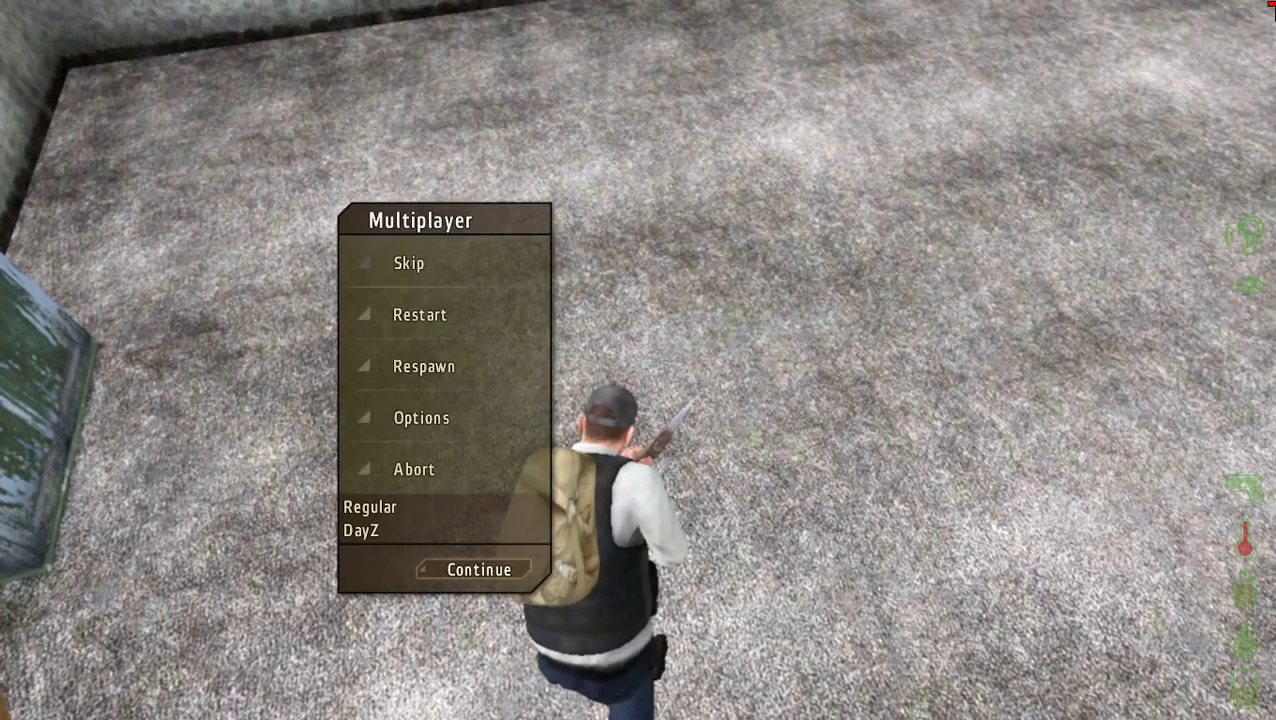
click(430, 466)
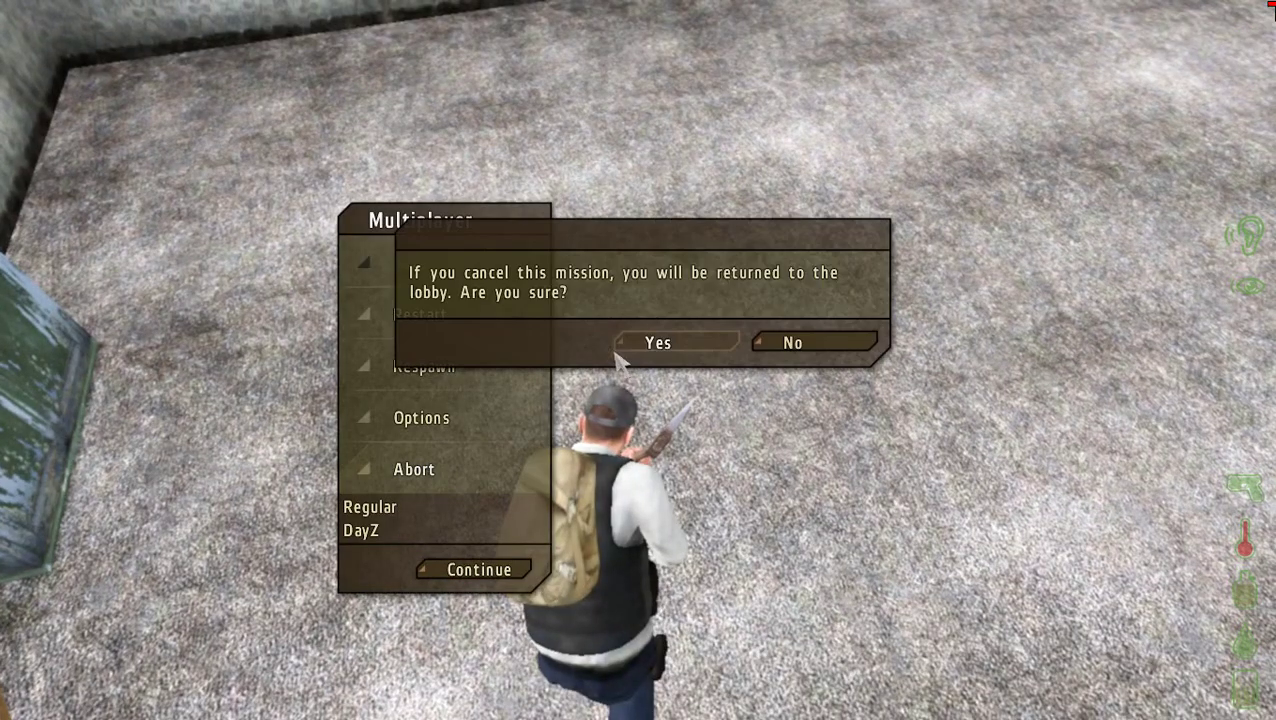
click(678, 345)
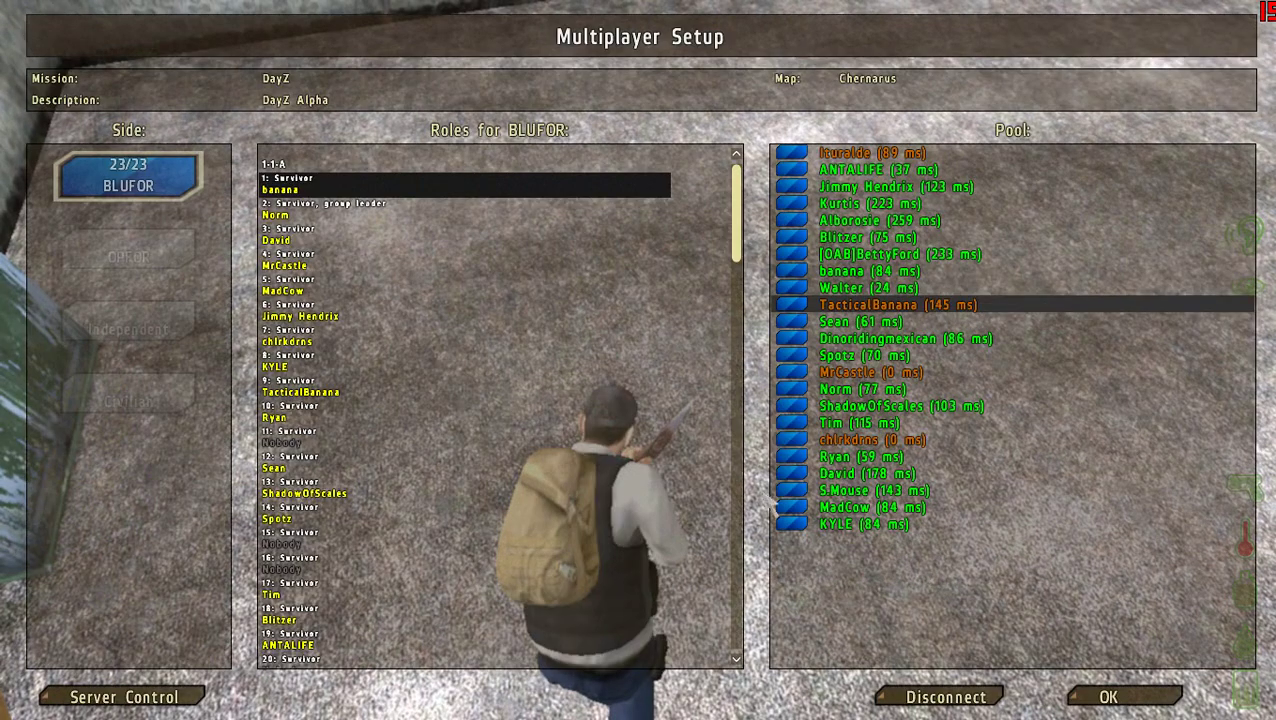
click(983, 697)
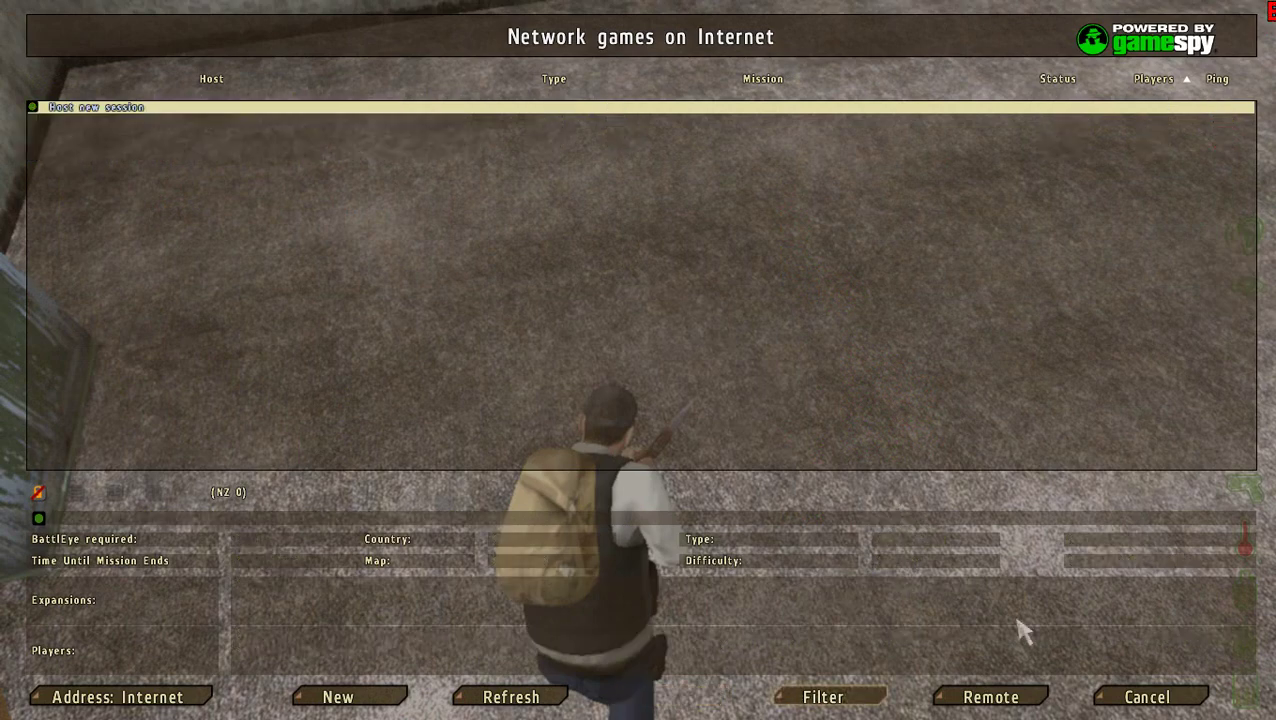
click(1147, 704)
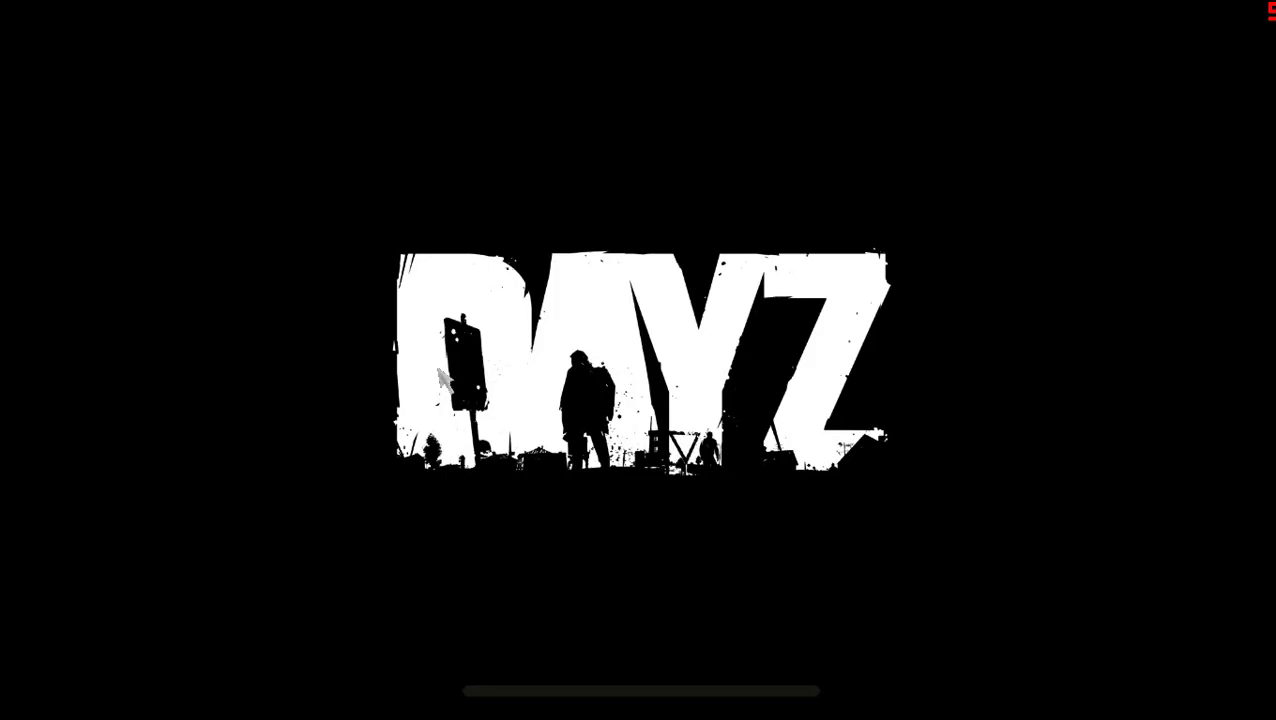